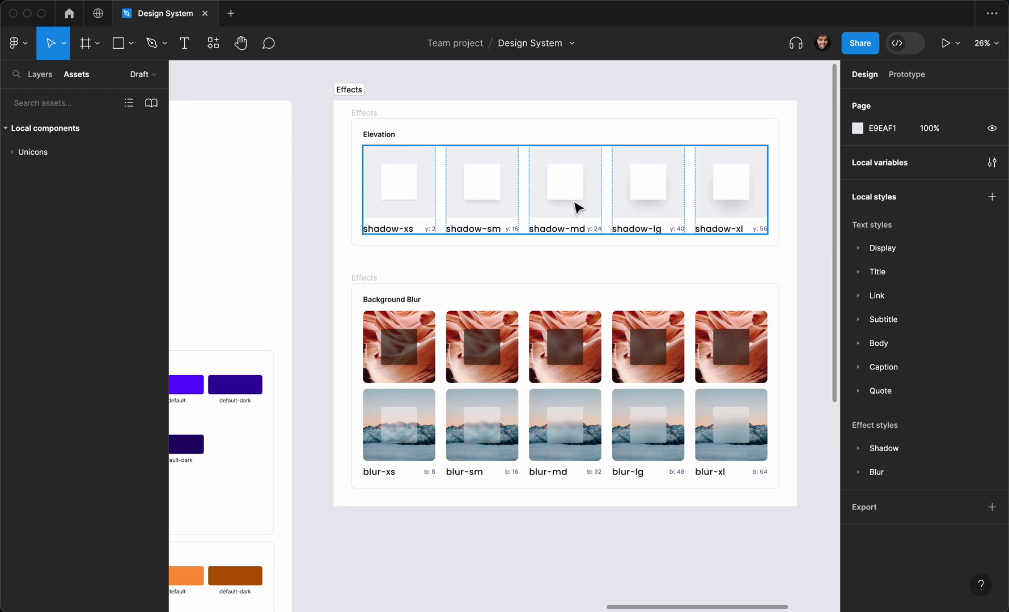
# Step: Examine the elevation shadows and background blur samples in the Effects frame
pyautogui.scroll(5, 678, 197)
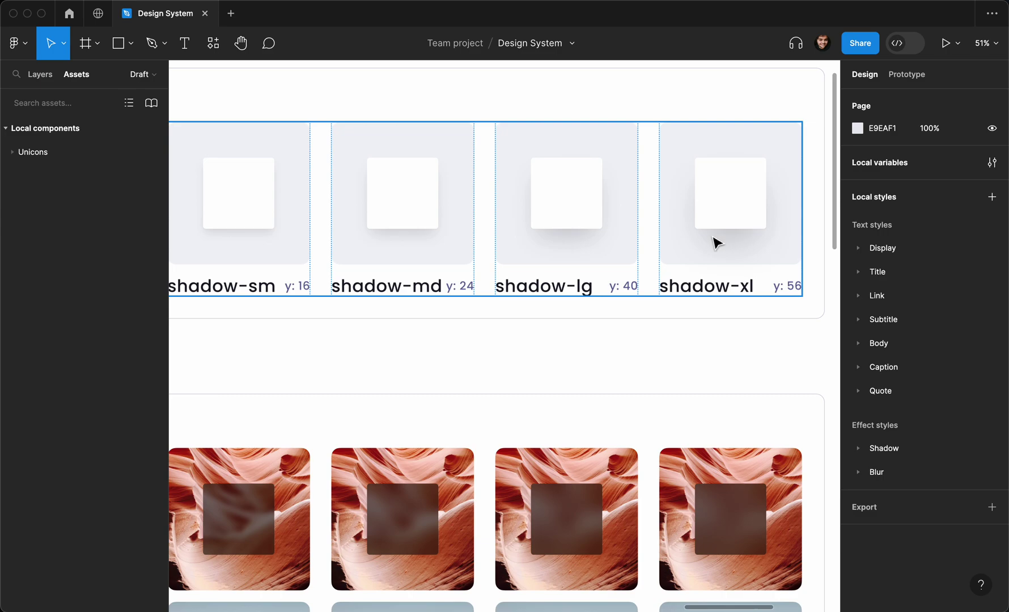
pyautogui.scroll(-3, 715, 244)
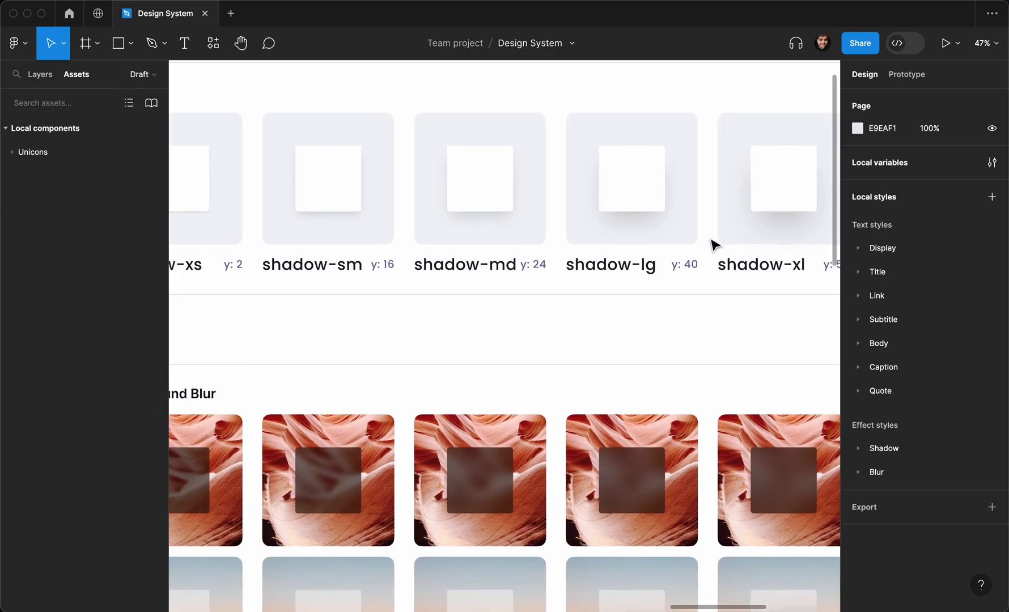
pyautogui.scroll(-4, 713, 245)
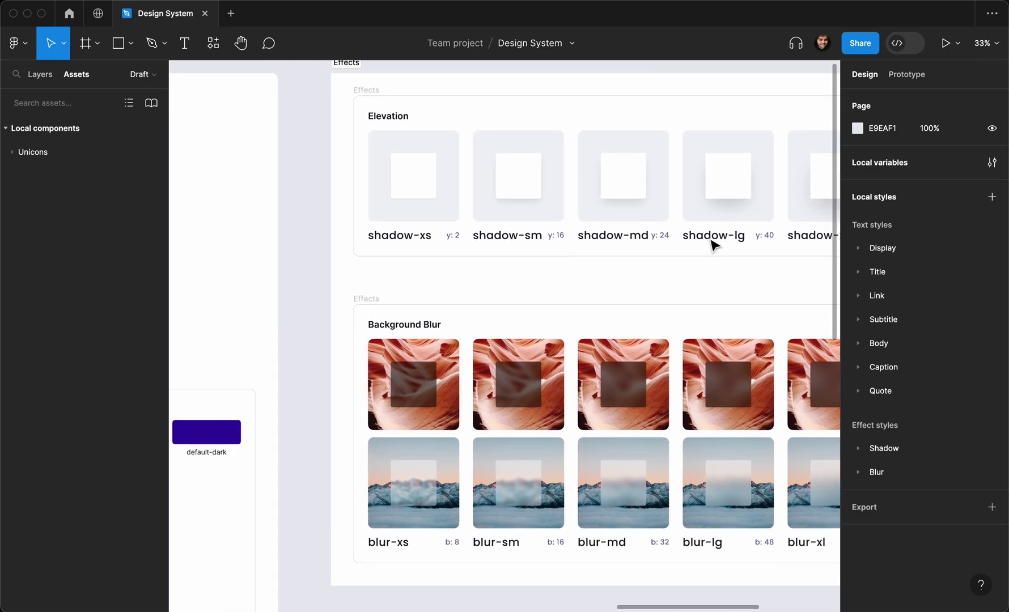
pyautogui.scroll(-3, 713, 245)
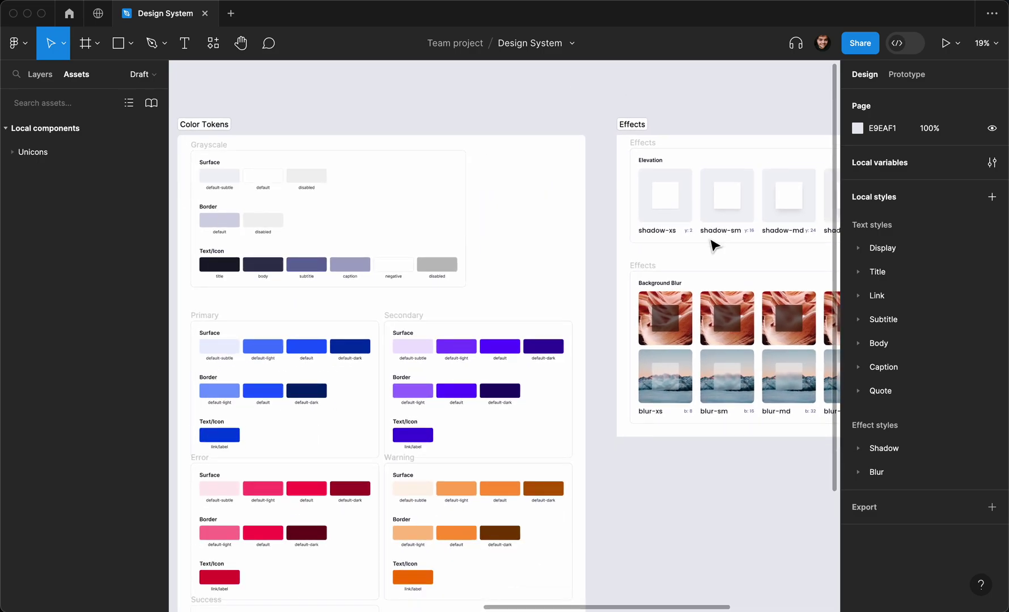
# Step: Review the Color Tokens frame and the local variables of the Tokens collection, closing the variables list when done
pyautogui.hscroll(-2, 713, 244)
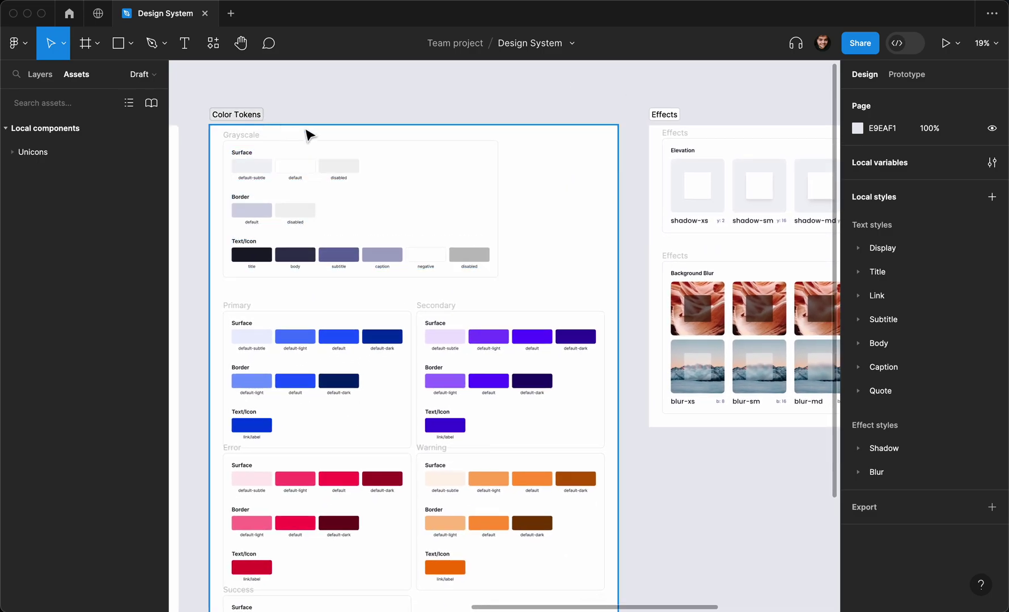
pyautogui.hscroll(-2, 405, 158)
pyautogui.click(992, 162)
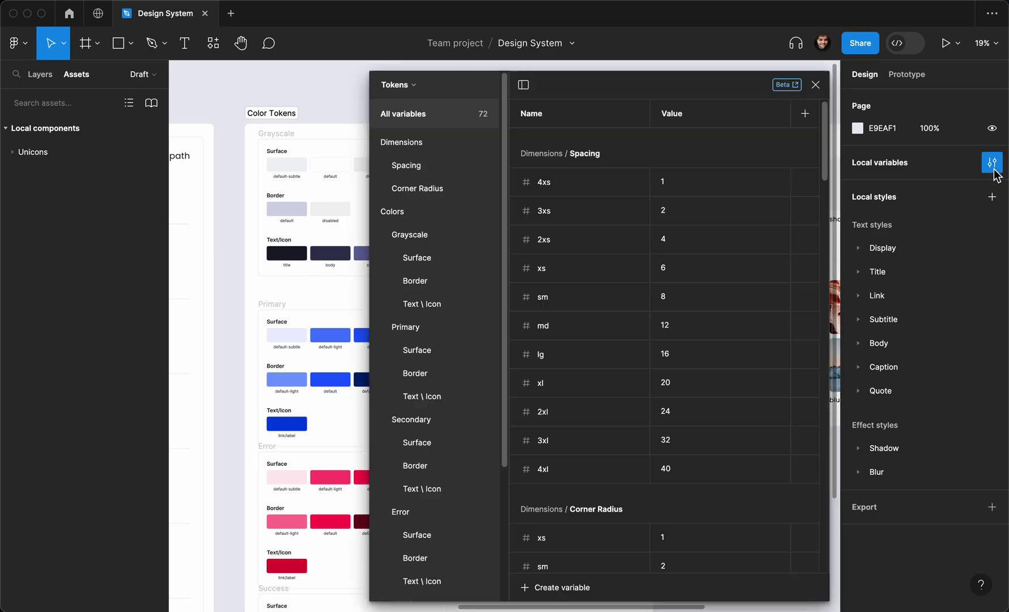
pyautogui.click(815, 85)
# Step: Look over the Typography styles, the Colors shades and the Color Tokens groups on the Draft page
pyautogui.hscroll(-4, 554, 128)
pyautogui.scroll(-2, 556, 130)
pyautogui.hscroll(-3, 548, 134)
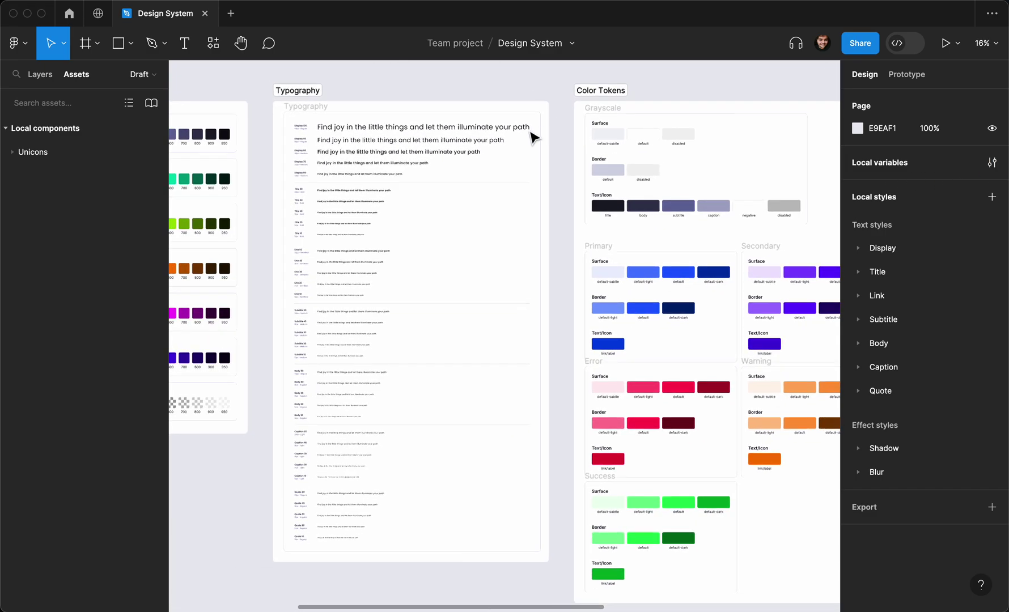
pyautogui.hscroll(-1, 368, 175)
pyautogui.hscroll(-8, 346, 183)
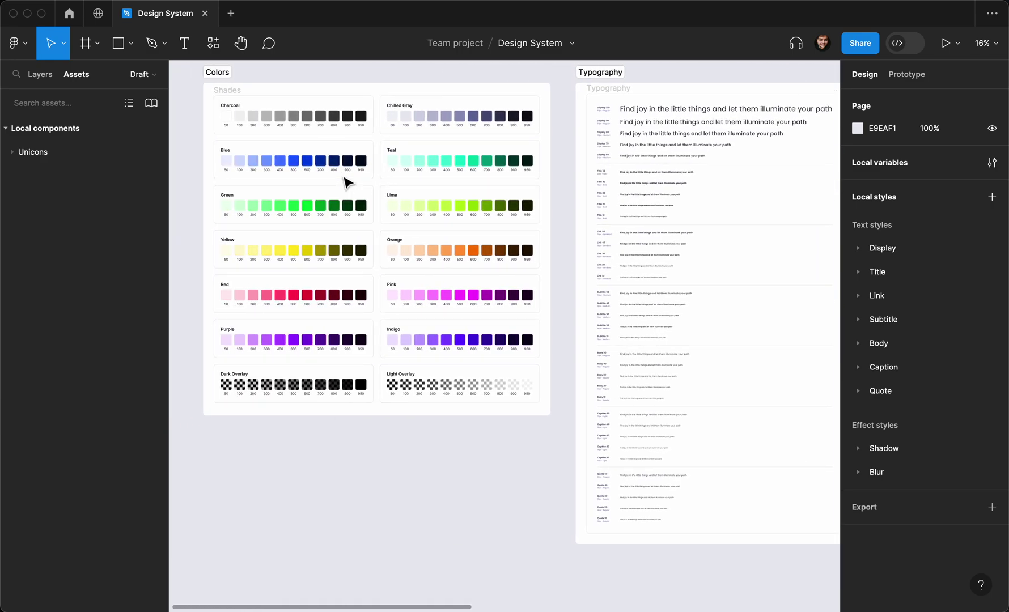
pyautogui.hscroll(9, 345, 181)
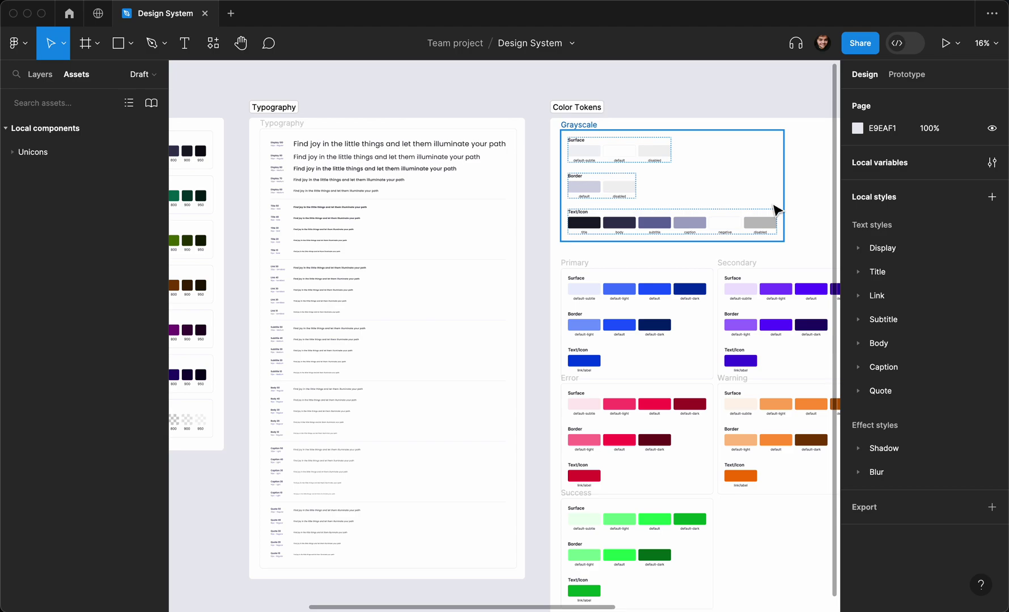
pyautogui.hscroll(2, 721, 102)
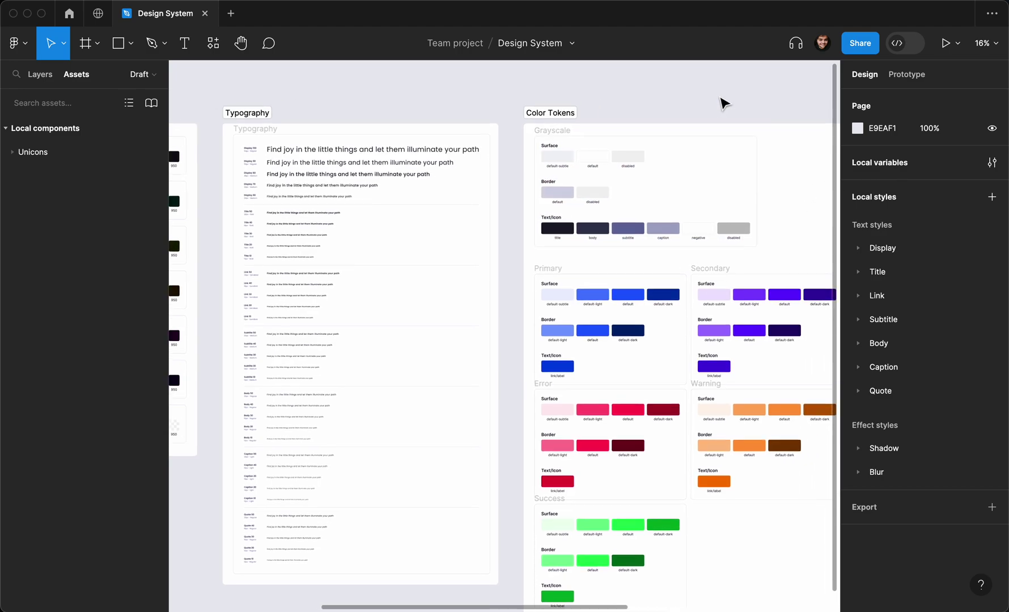
pyautogui.scroll(-1, 721, 102)
pyautogui.hscroll(1, 721, 102)
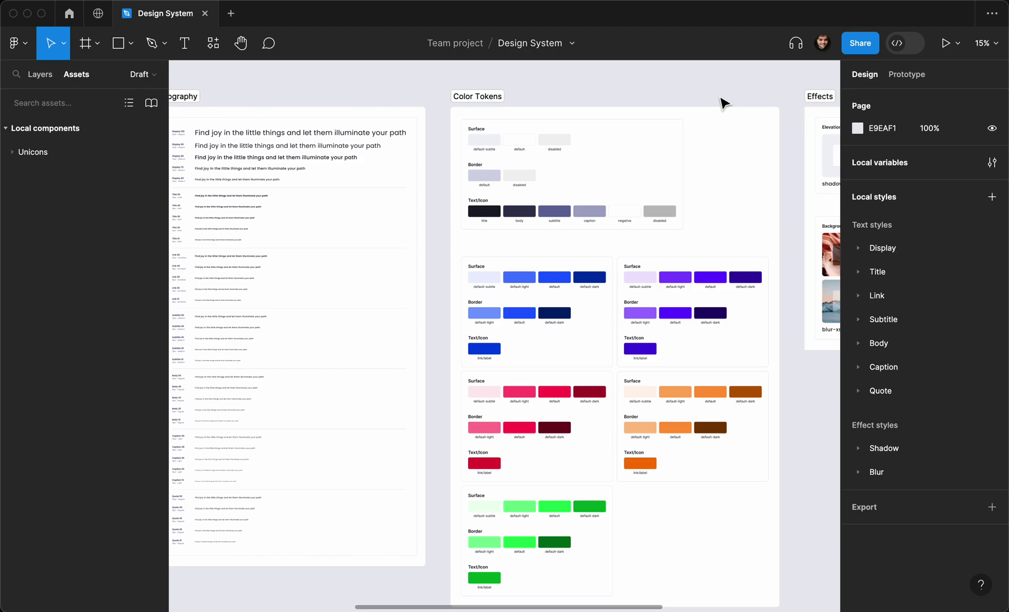
pyautogui.scroll(1, 722, 102)
pyautogui.hscroll(6, 721, 102)
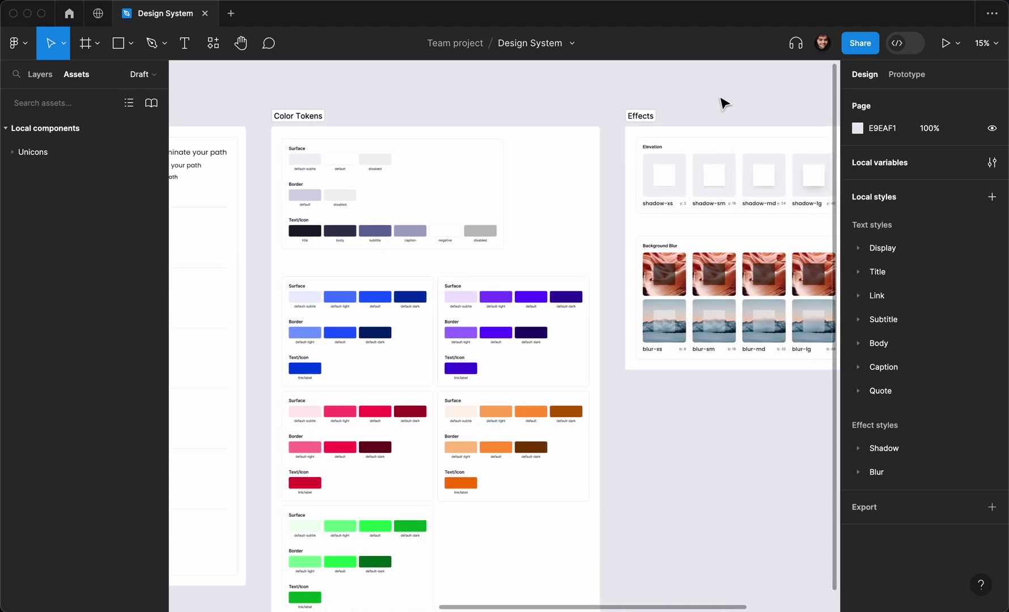
# Step: Rename the Button Variants frame, located beside the Effects frame, to "Button Properties"
pyautogui.hscroll(6, 721, 102)
pyautogui.scroll(3, 721, 102)
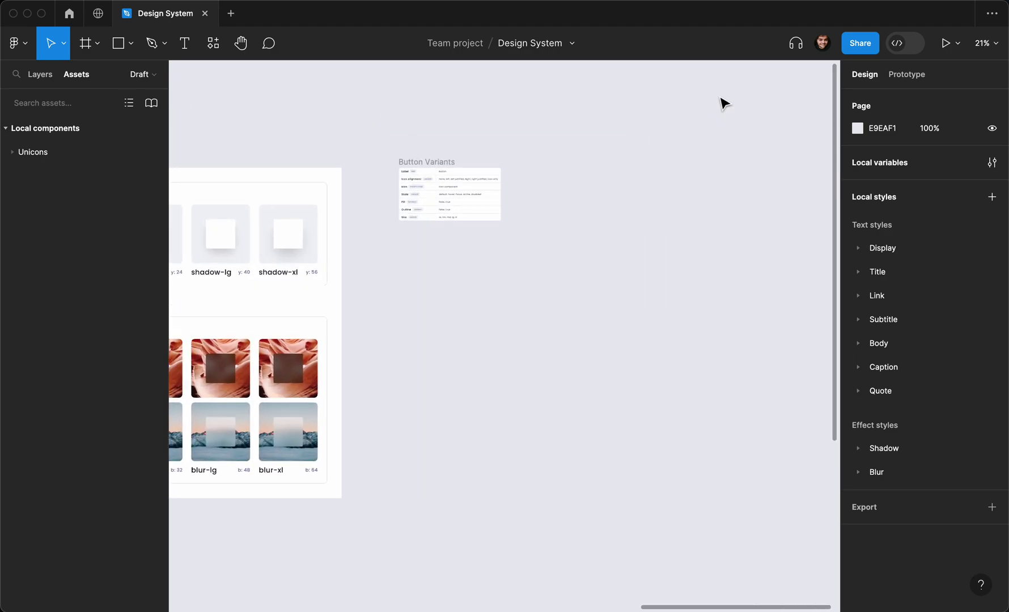
pyautogui.scroll(4, 549, 152)
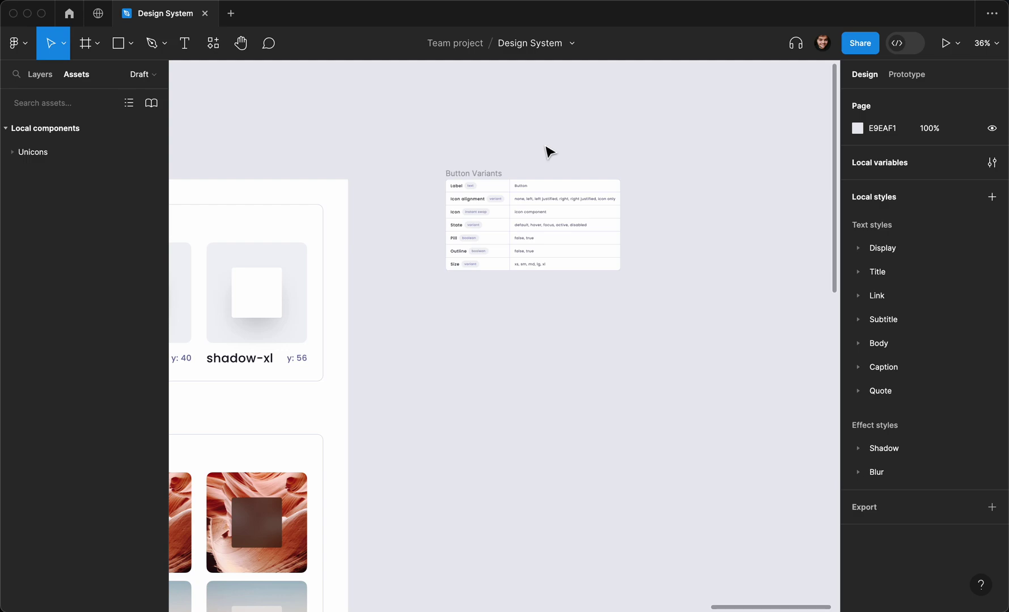
pyautogui.scroll(2, 517, 153)
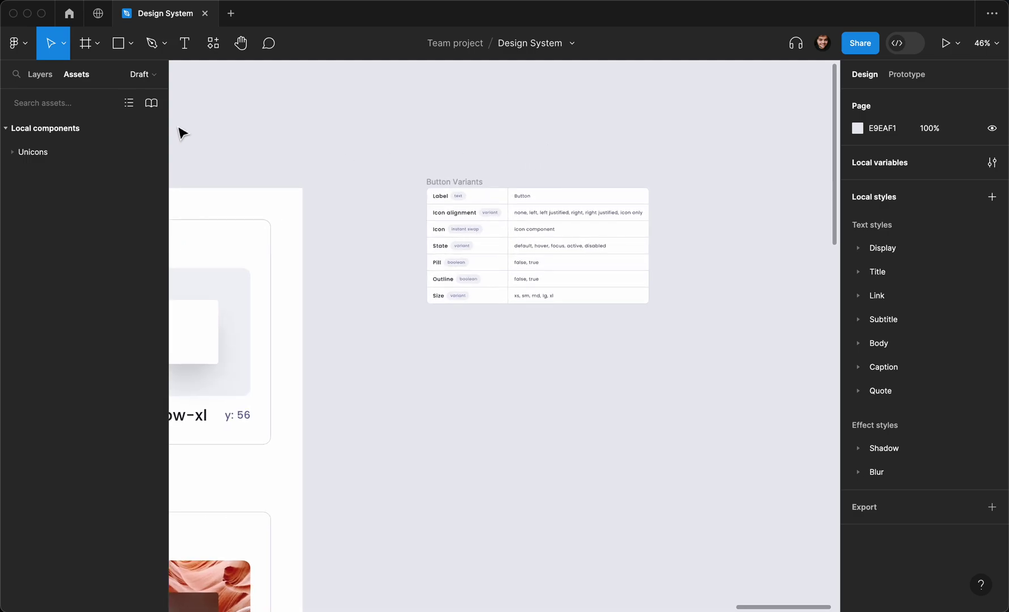
pyautogui.click(50, 74)
pyautogui.scroll(1, 430, 163)
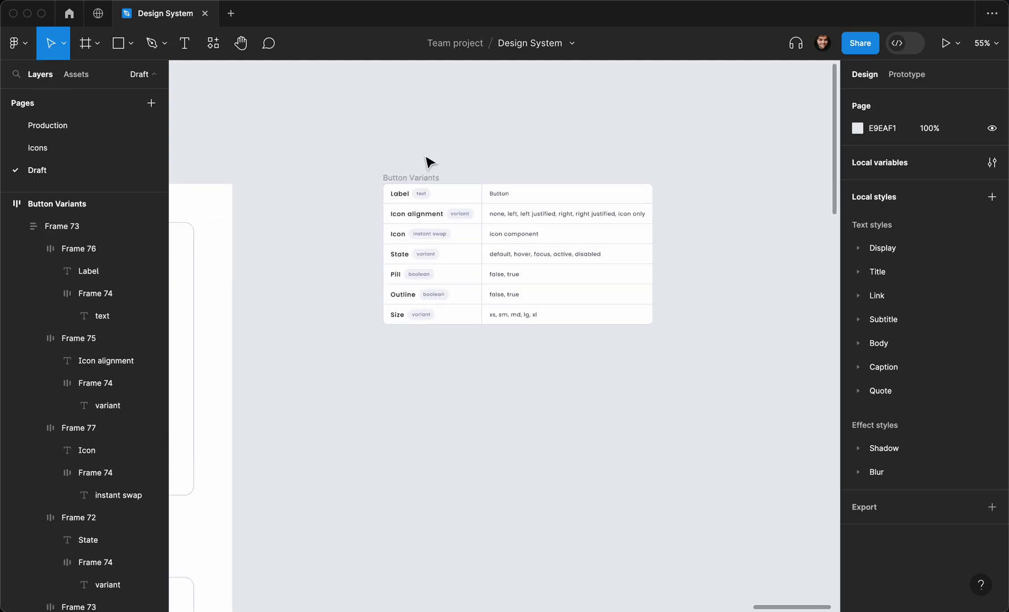
pyautogui.scroll(3, 429, 163)
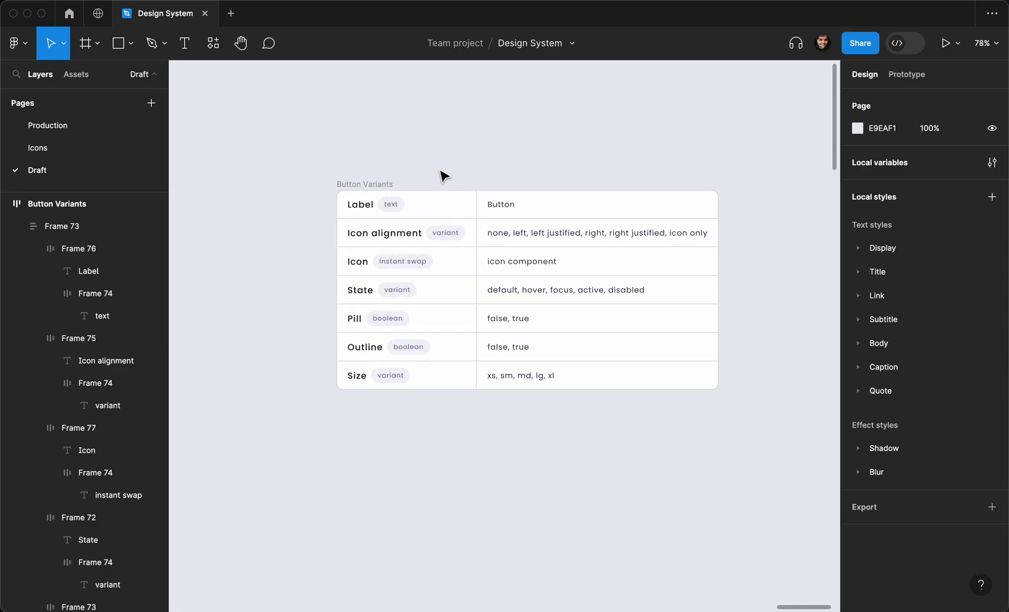
pyautogui.click(385, 184)
pyautogui.doubleClick(368, 183)
pyautogui.moveTo(363, 184); pyautogui.dragTo(382, 181)
pyautogui.write('Properties')
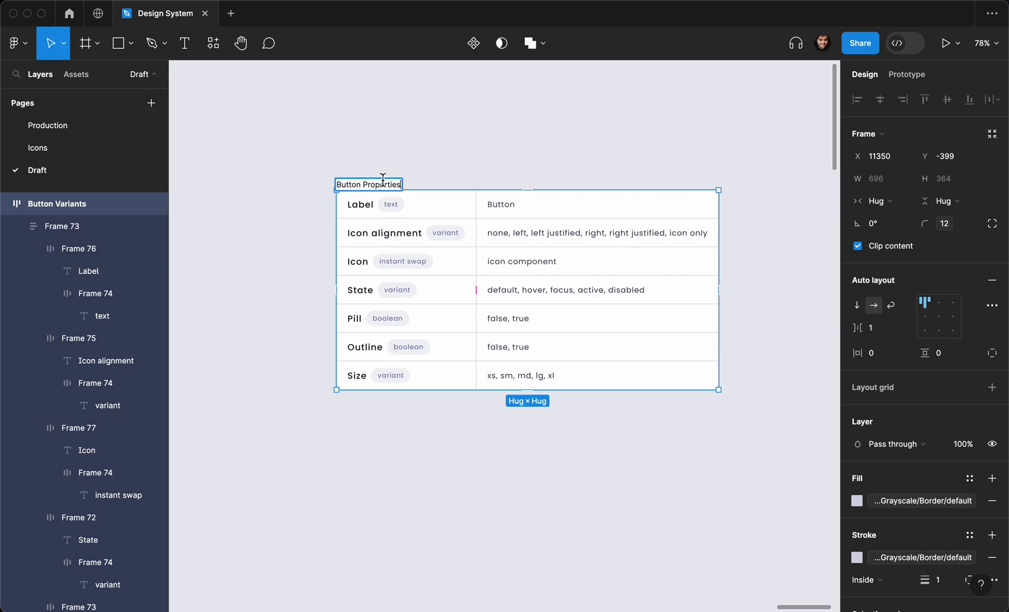
pyautogui.click(413, 170)
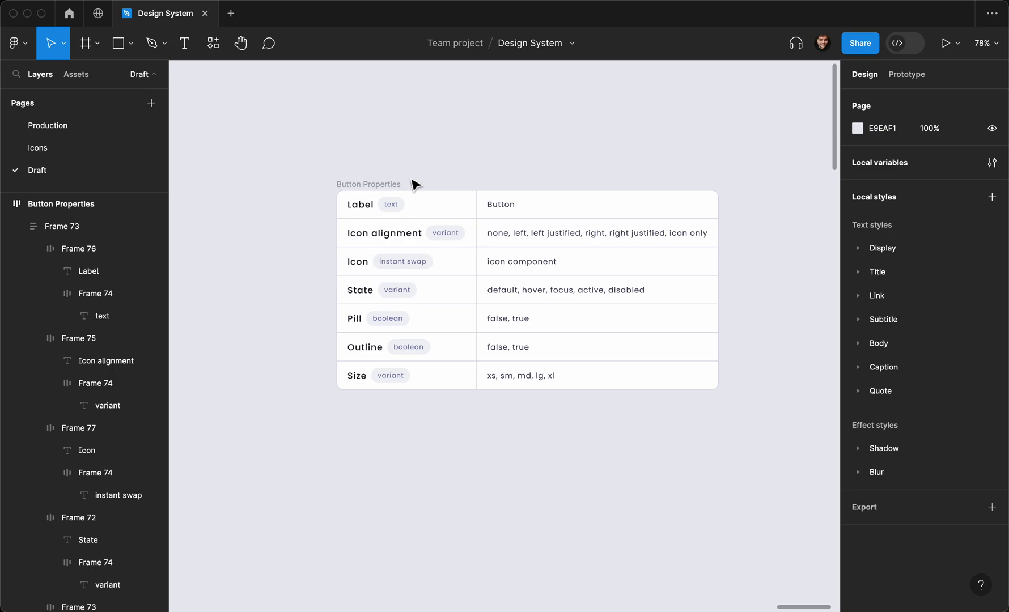
# Step: Examine the Button Properties table, reading each property's name, type and possible values
pyautogui.scroll(2, 414, 184)
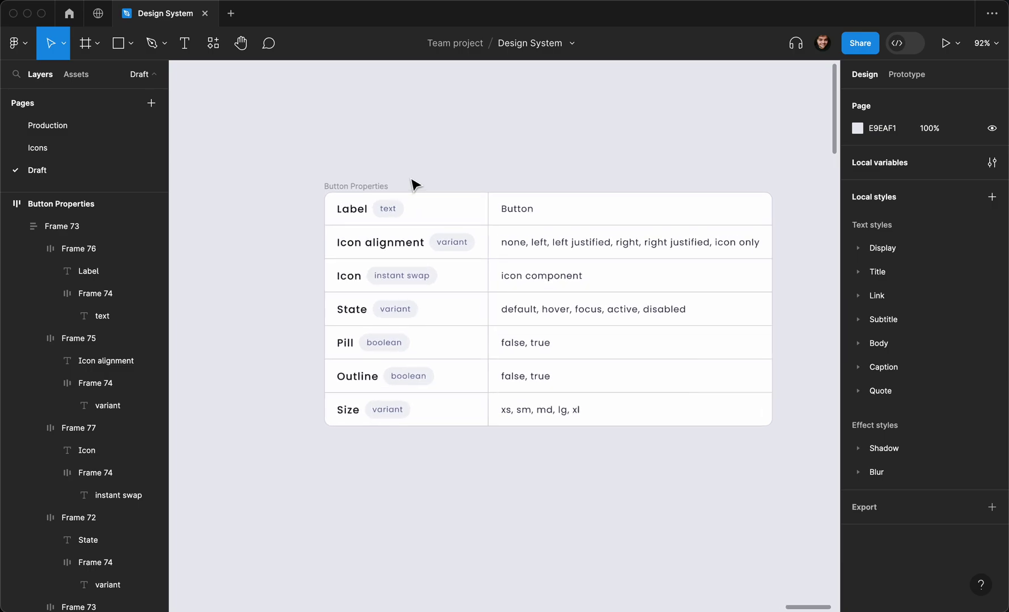
pyautogui.scroll(2, 414, 182)
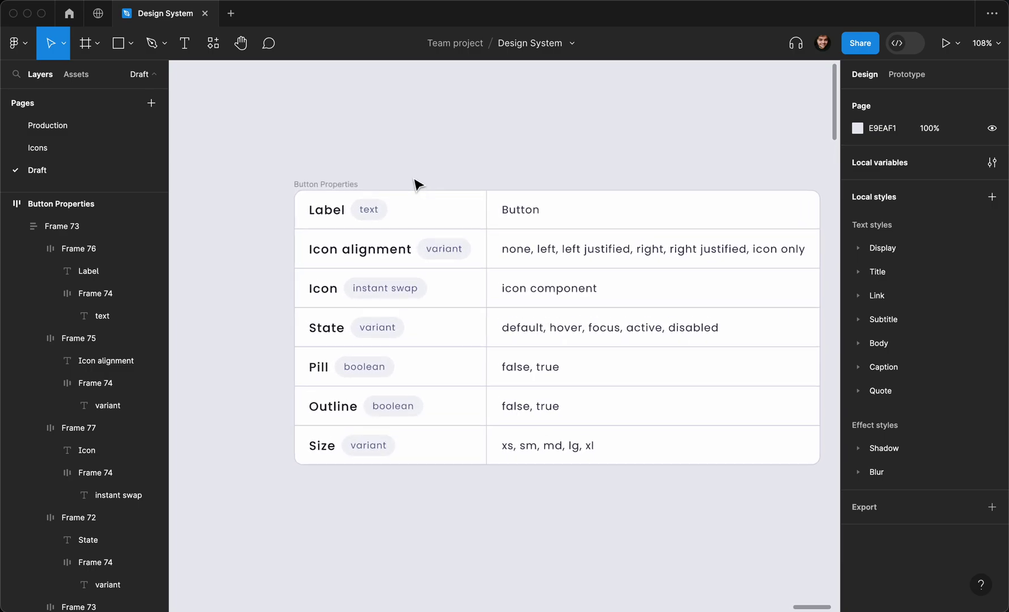
pyautogui.hscroll(2, 418, 184)
pyautogui.scroll(-1, 418, 184)
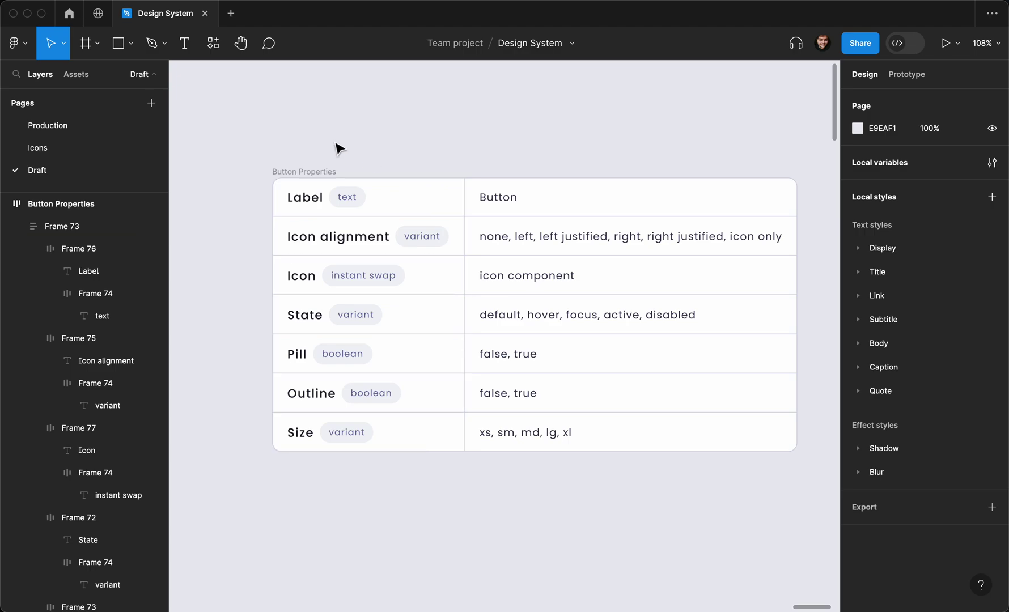
pyautogui.hscroll(1, 314, 156)
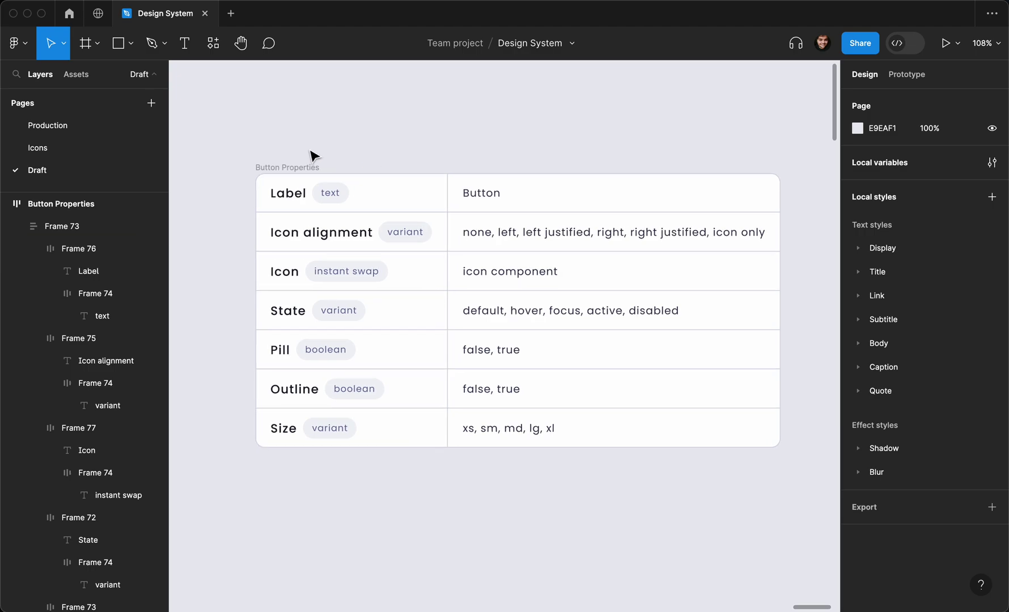
pyautogui.click(291, 179)
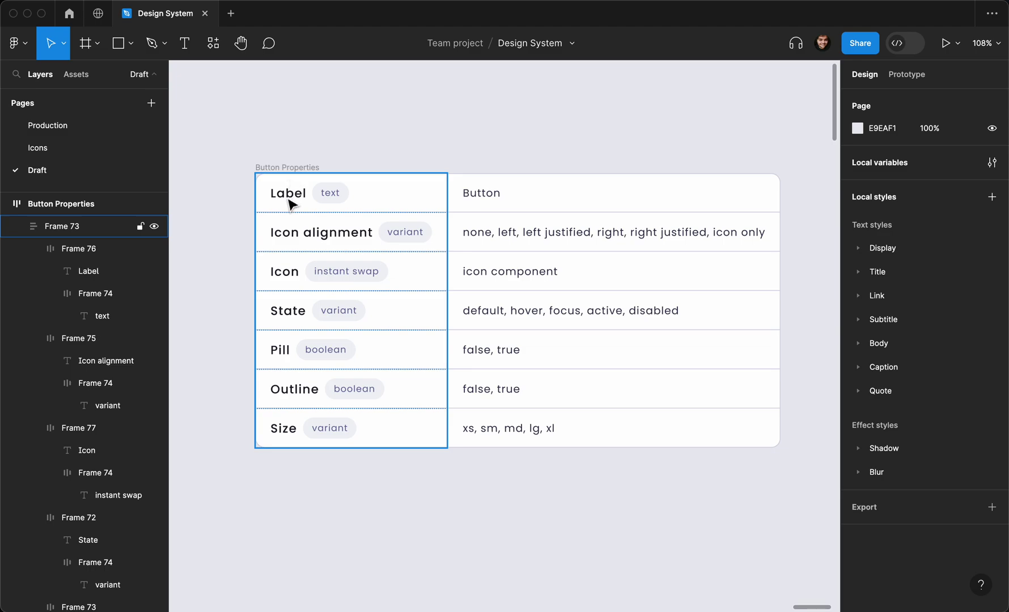
pyautogui.click(470, 196)
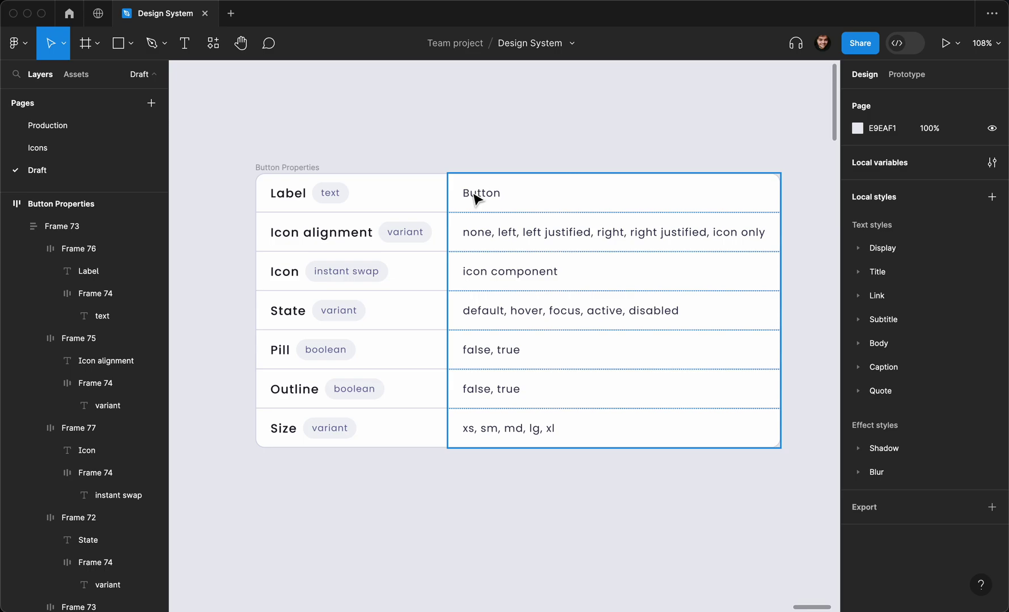
pyautogui.click(811, 204)
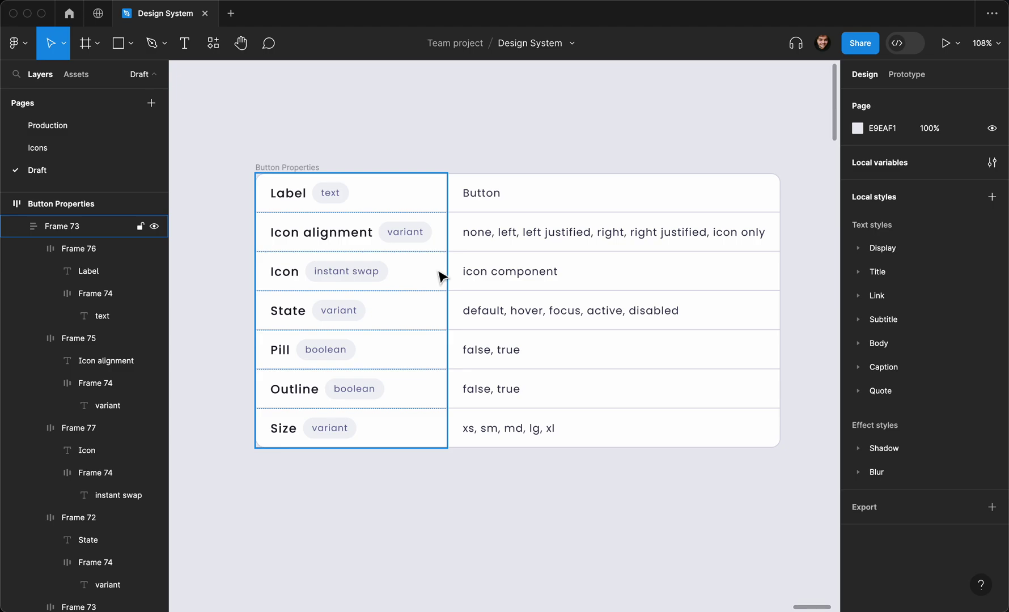
# Step: Open the Icons page and examine the Unicons Outline icon components, including the Arrows category
pyautogui.click(58, 148)
pyautogui.scroll(-3, 283, 209)
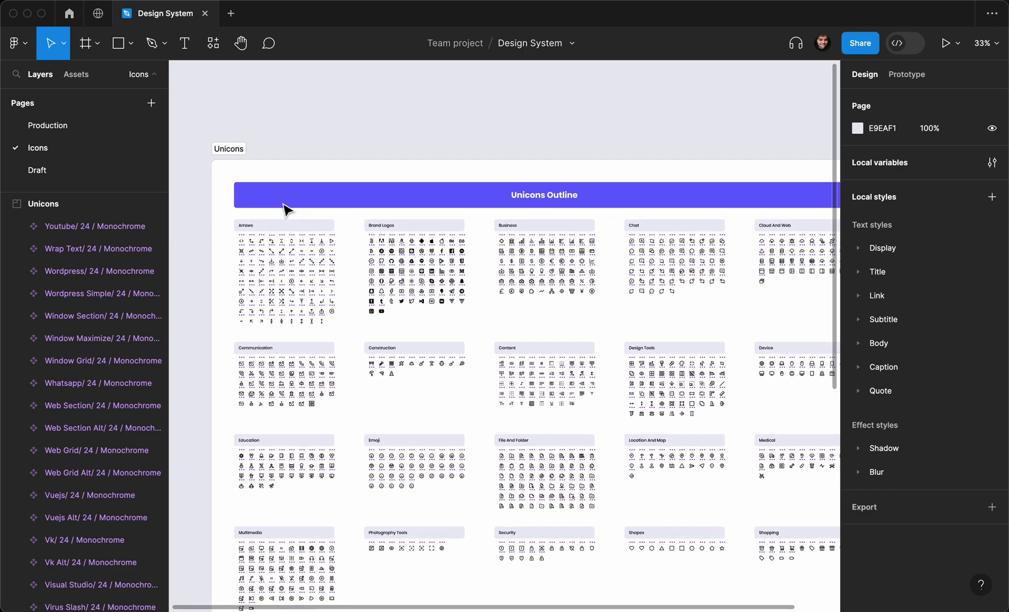
pyautogui.hscroll(2, 295, 207)
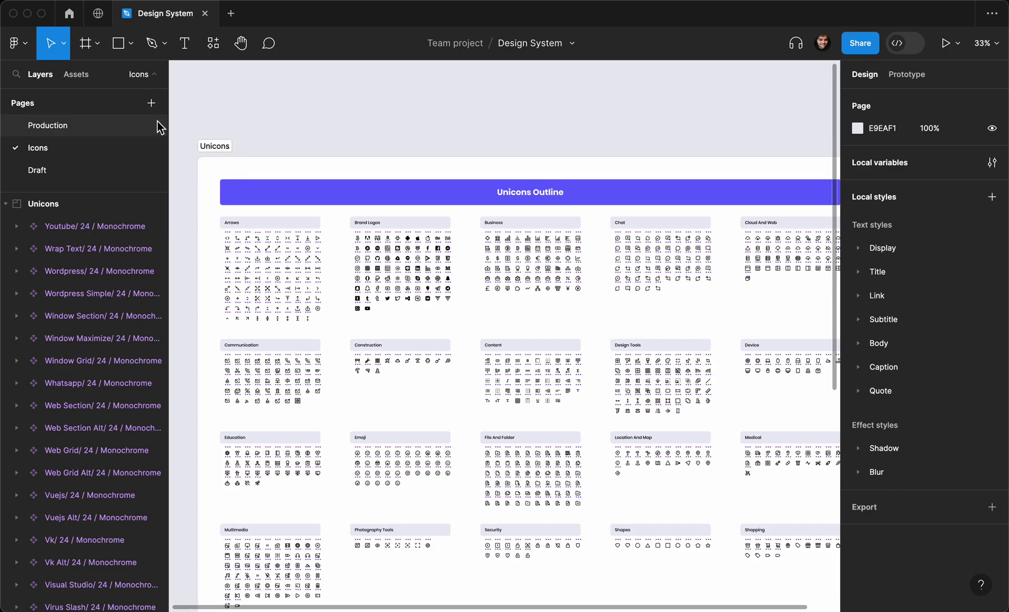
pyautogui.scroll(-3, 233, 141)
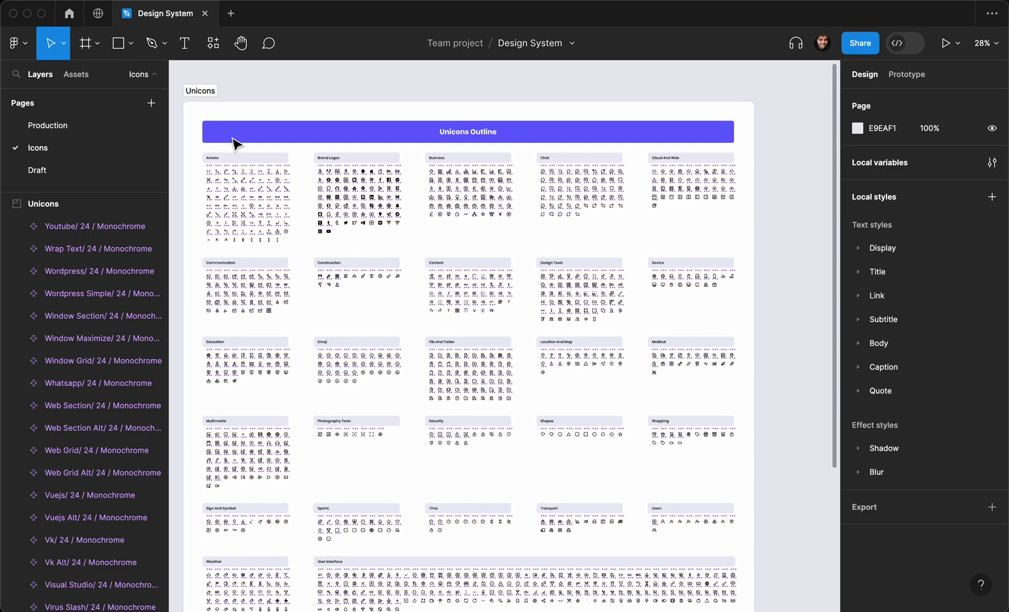
pyautogui.scroll(2, 234, 143)
pyautogui.scroll(3, 232, 146)
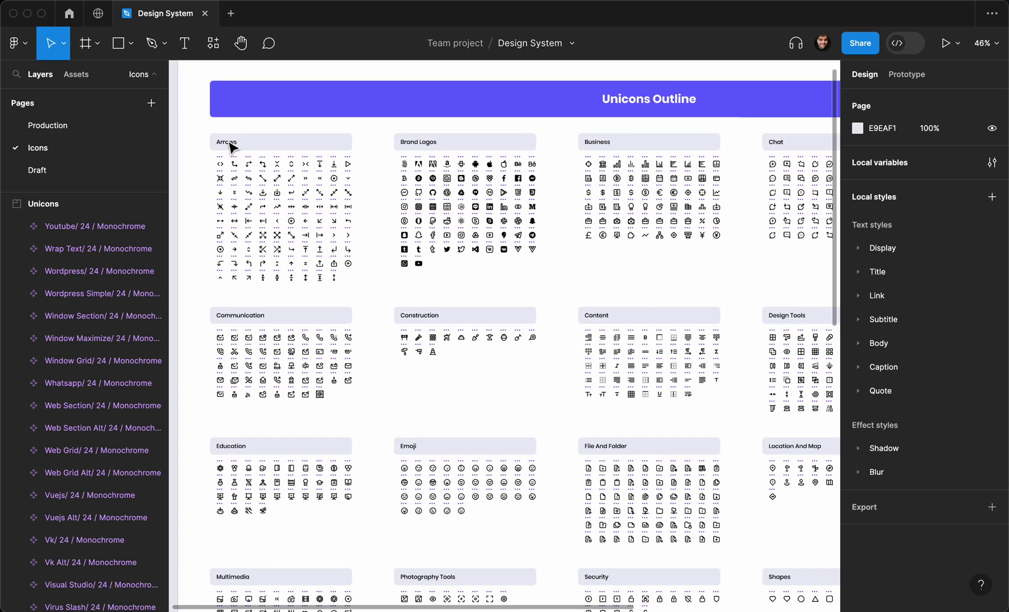
pyautogui.scroll(3, 231, 146)
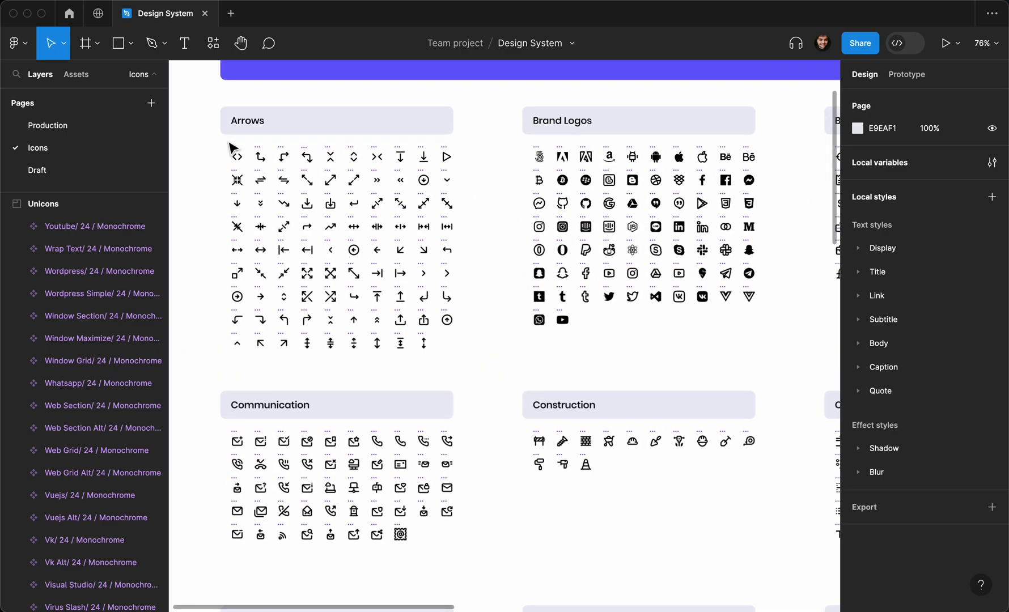
pyautogui.scroll(2, 234, 151)
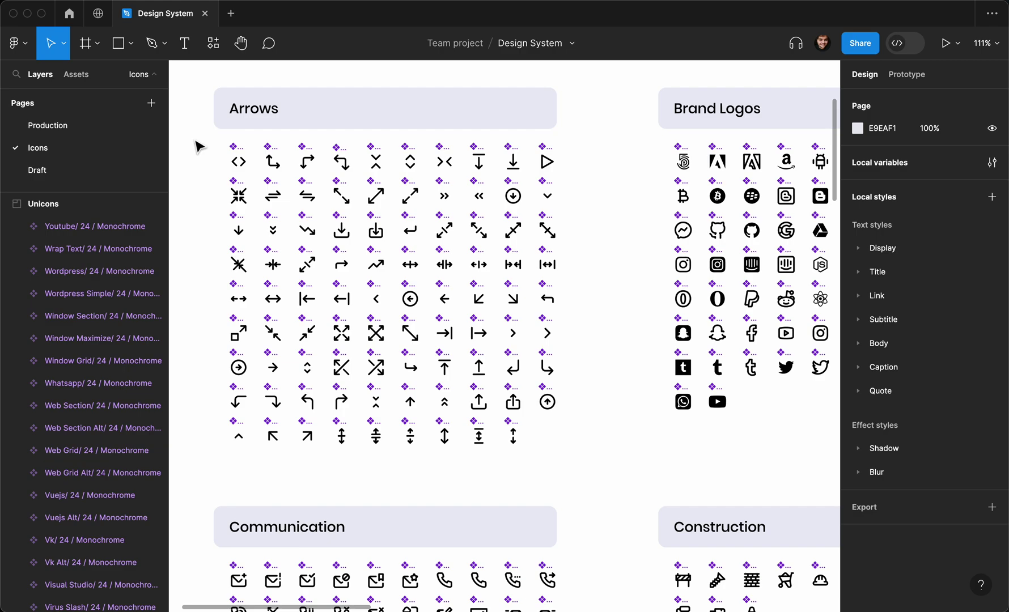
pyautogui.scroll(-5, 199, 160)
pyautogui.scroll(2, 199, 159)
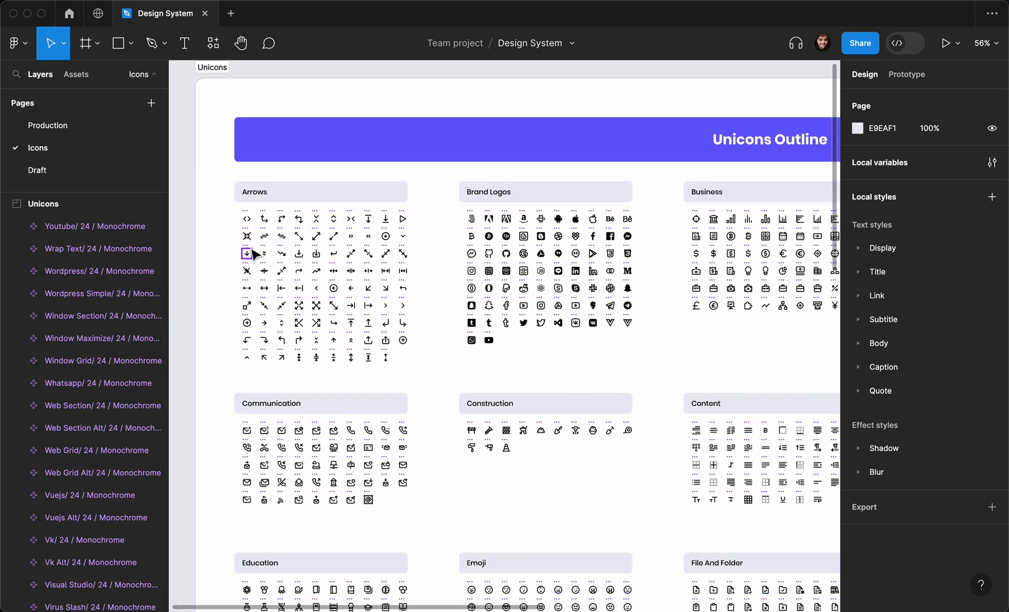
# Step: Return to the Draft page and review the State options in the Button Properties table
pyautogui.click(79, 177)
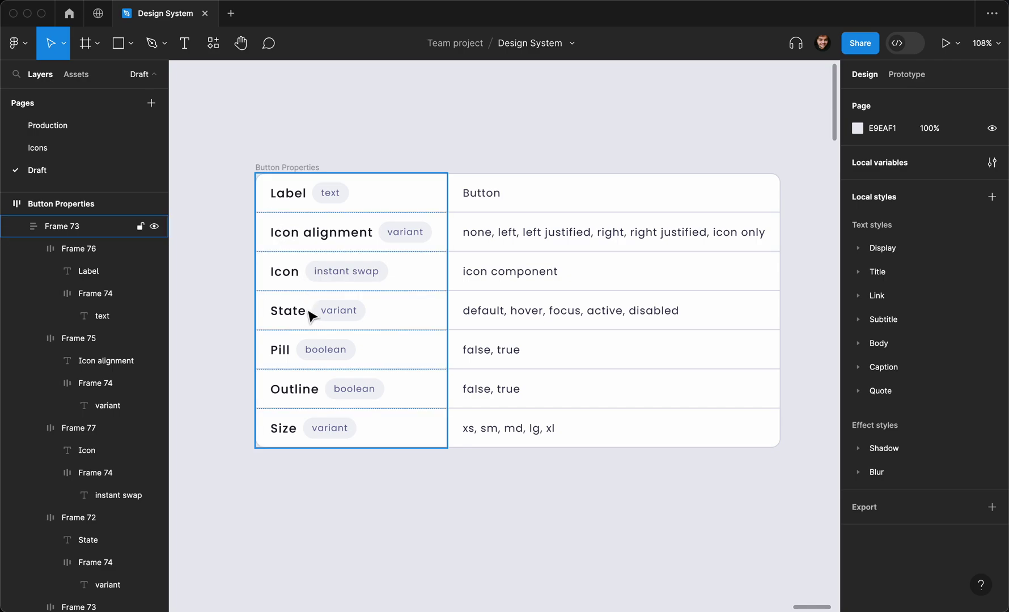
pyautogui.click(489, 316)
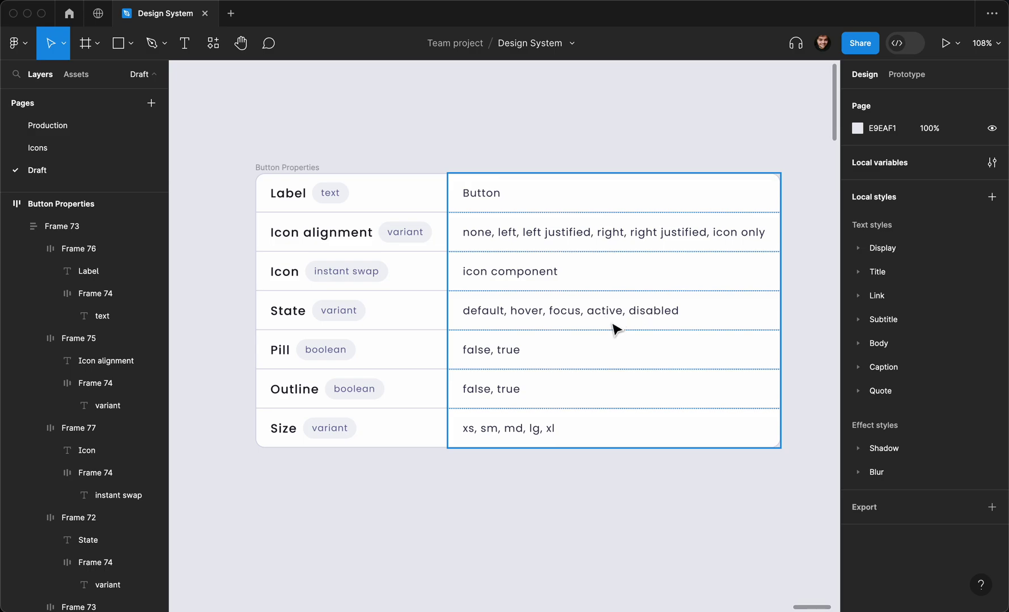
# Step: Examine the Pill and Outline boolean properties and their options in the Button Properties table
pyautogui.click(397, 383)
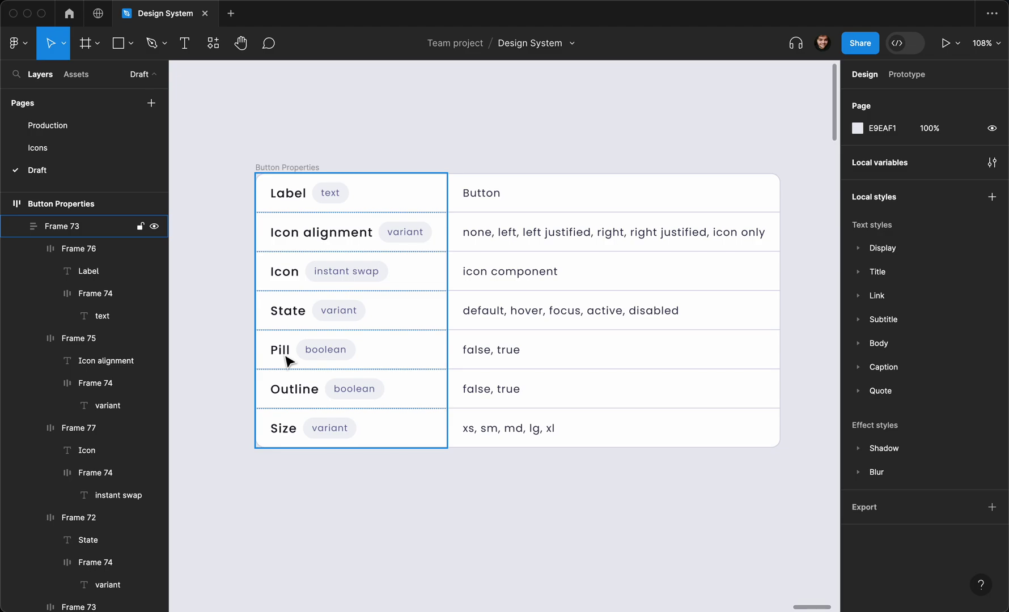
pyautogui.click(473, 361)
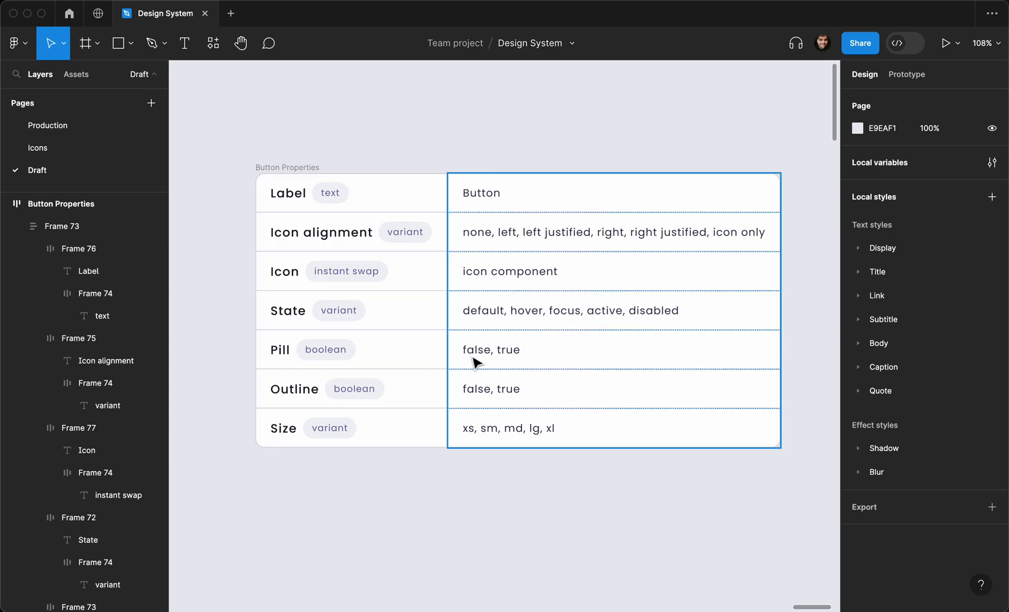
pyautogui.click(334, 350)
pyautogui.click(474, 353)
pyautogui.click(340, 404)
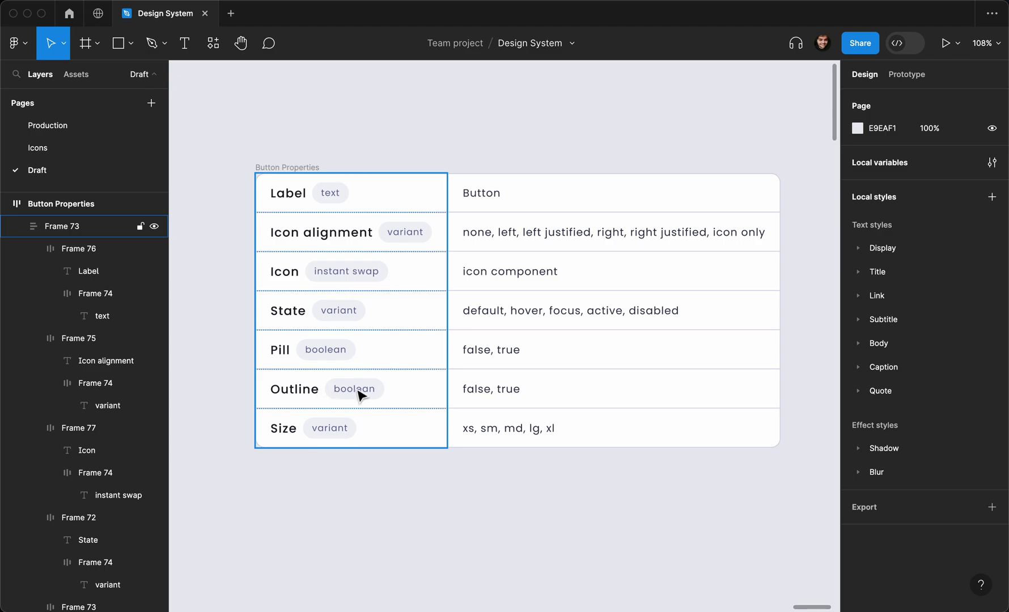
pyautogui.click(460, 396)
pyautogui.click(410, 403)
pyautogui.click(419, 492)
# Step: Add a text layer reading "Button" just below the Button Properties table
pyautogui.scroll(-2, 419, 494)
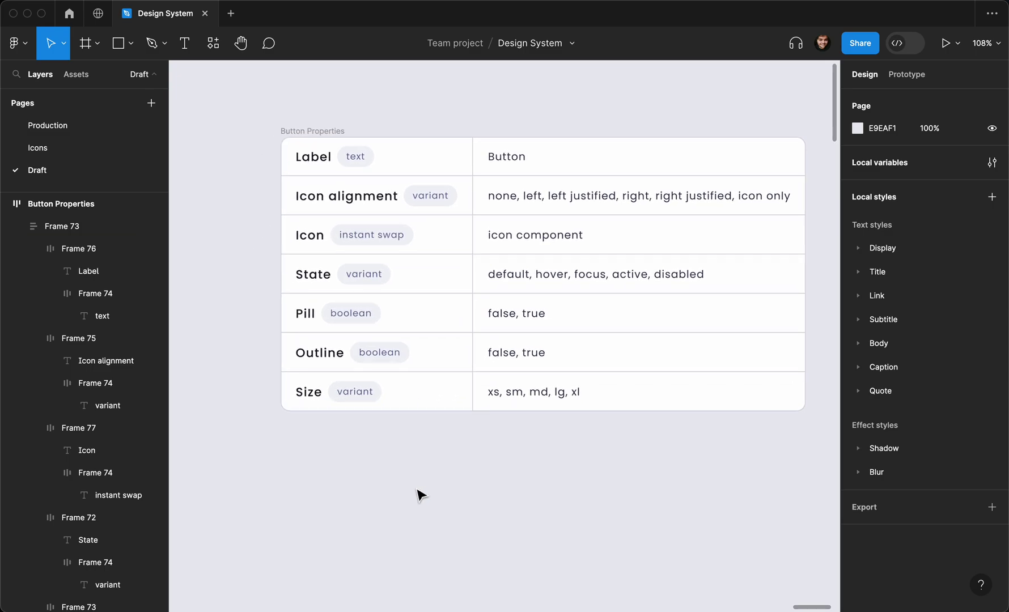
pyautogui.press('t')
pyautogui.click(376, 460)
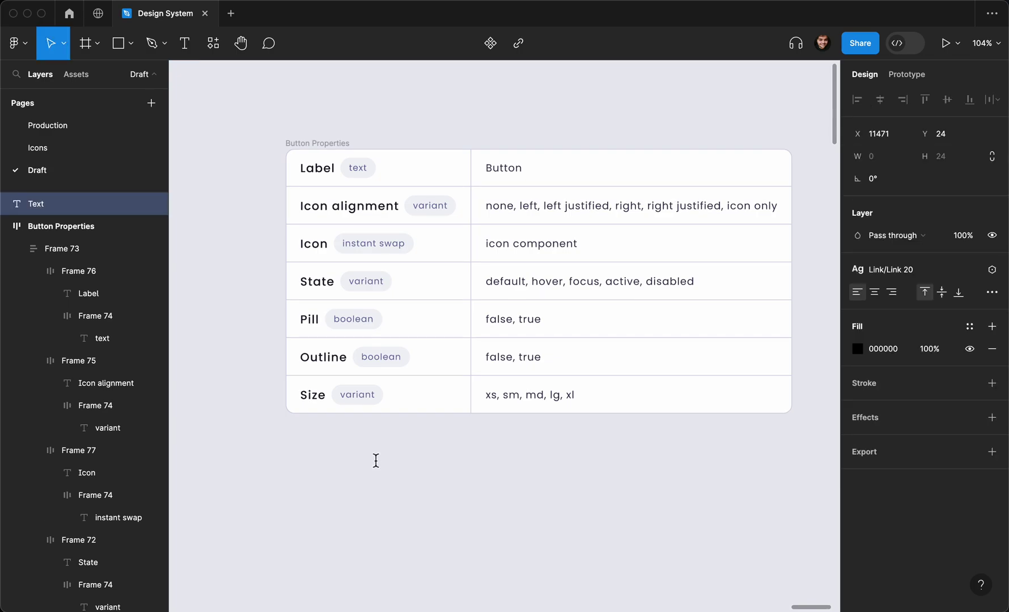
pyautogui.write('Buttt')
pyautogui.write('n')
pyautogui.press('Escape')
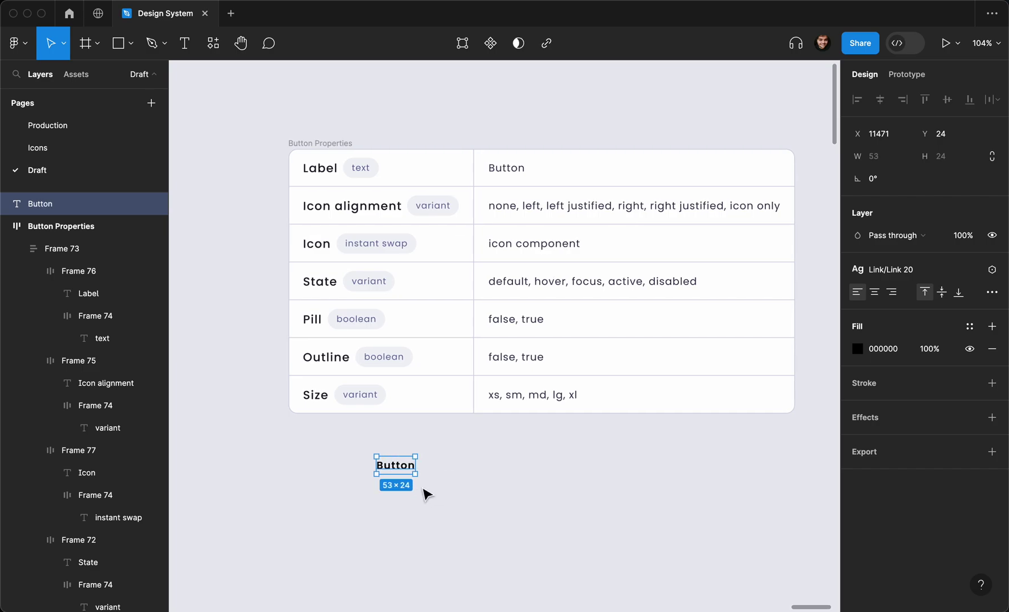
# Step: Review the Link text styles and inspect the font, size and line height settings of the Link 20 style on the Button text
pyautogui.scroll(3, 423, 490)
pyautogui.click(876, 267)
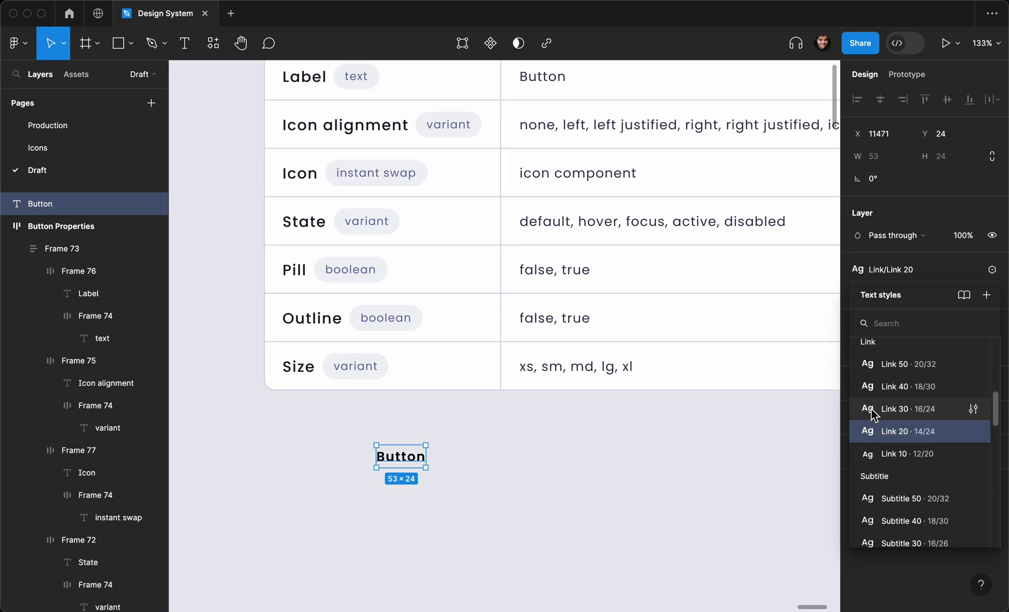
pyautogui.scroll(1, 920, 436)
pyautogui.scroll(-1, 921, 435)
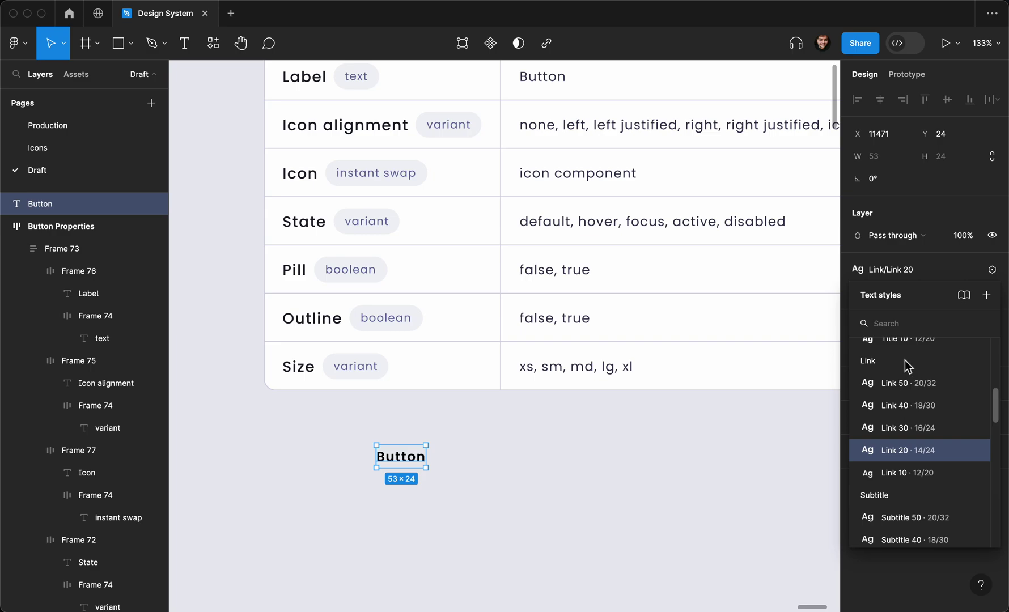
pyautogui.scroll(1, 915, 450)
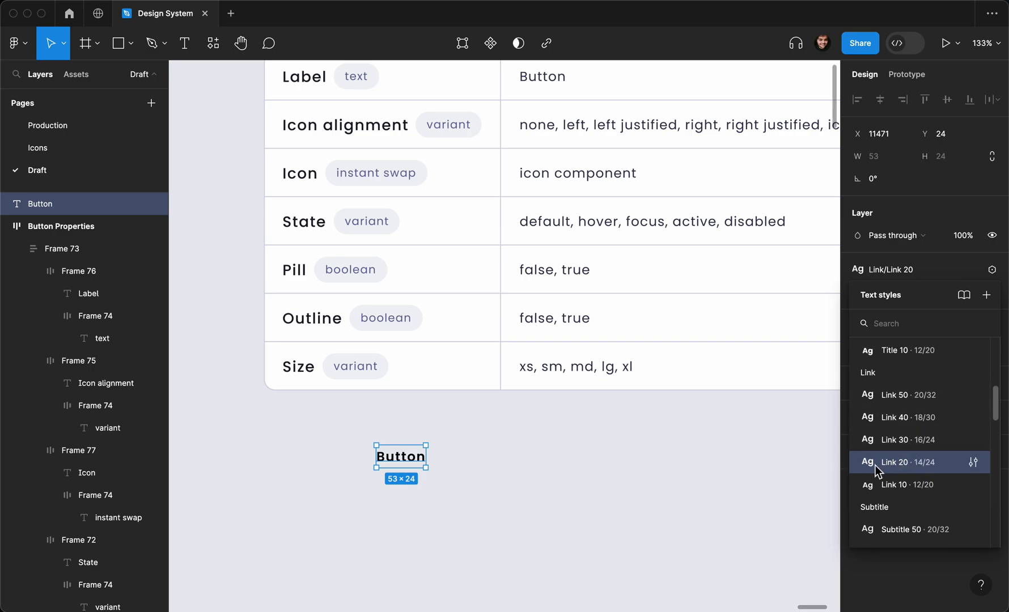
pyautogui.moveTo(967, 472)
pyautogui.click(972, 464)
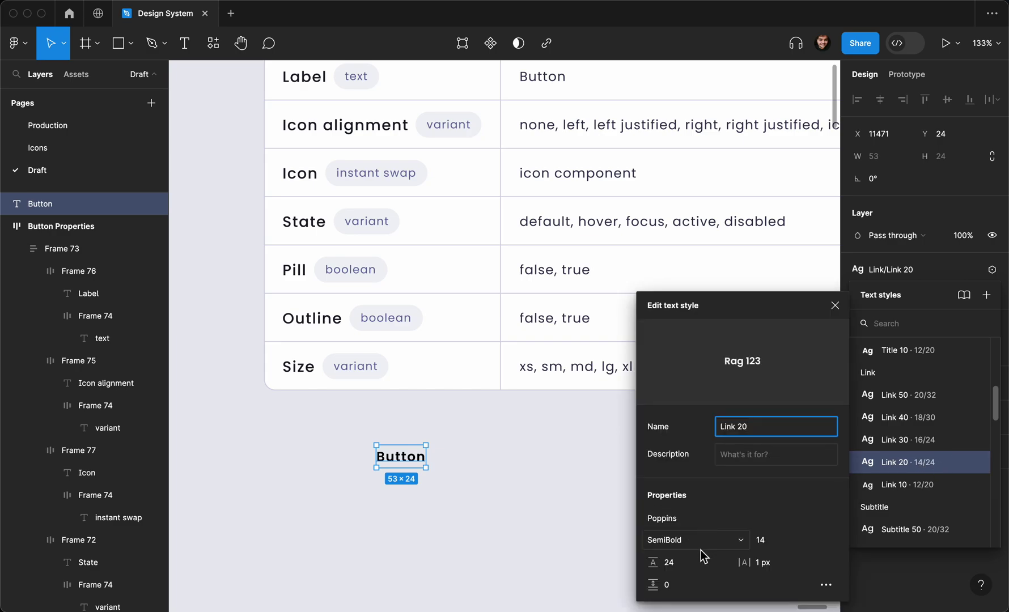
pyautogui.click(688, 566)
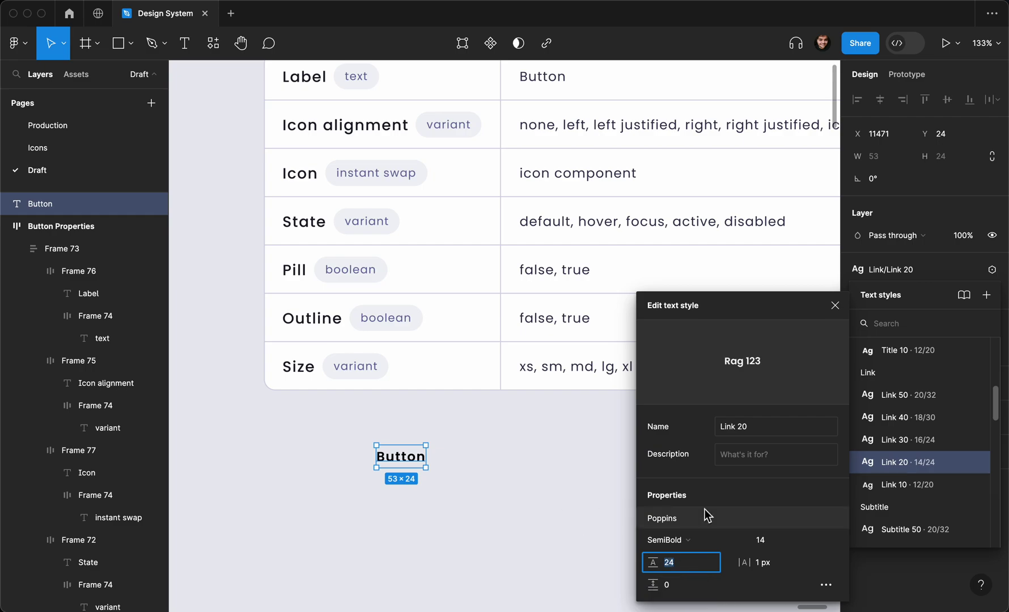
pyautogui.click(902, 461)
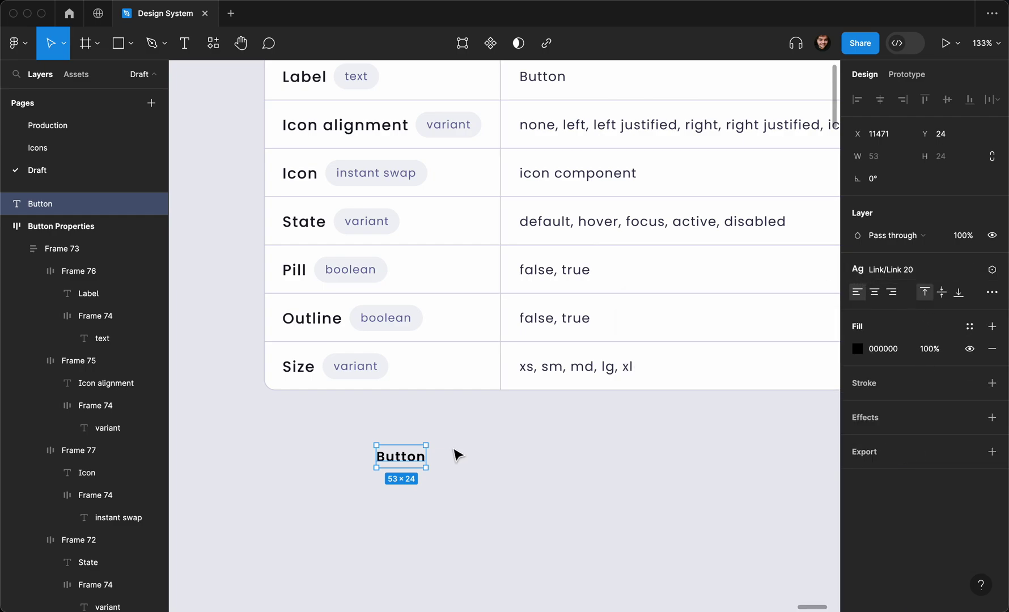
# Step: Wrap the Button text in an auto layout frame and convert that frame into a component
pyautogui.scroll(3, 418, 464)
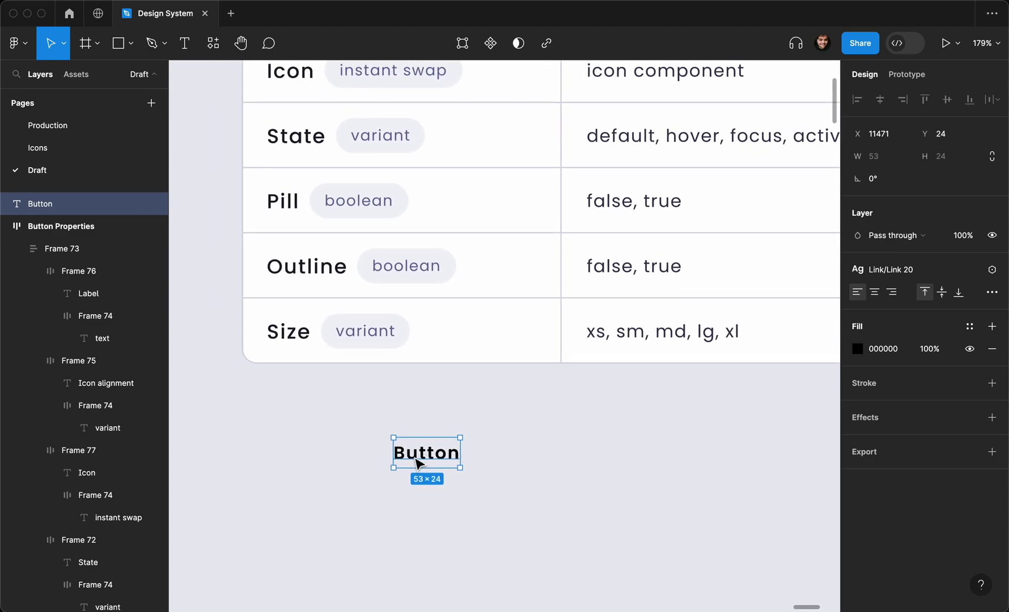
pyautogui.scroll(-2, 416, 457)
pyautogui.hotkey('shift', 'a')
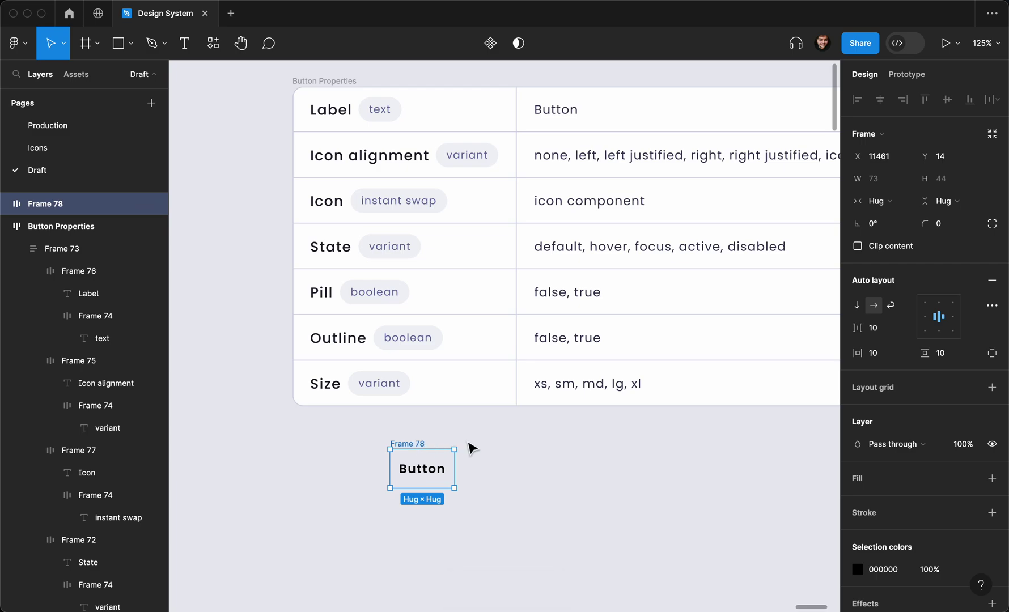
pyautogui.click(491, 44)
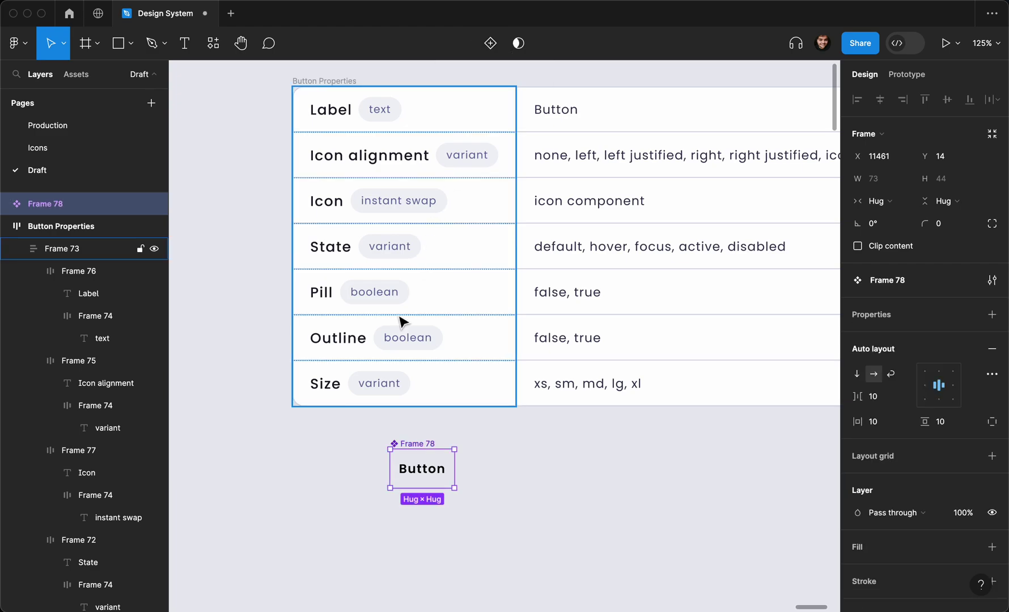
# Step: Move the new component to about X 11379, Y 8 and rename it "Primary Button"
pyautogui.moveTo(415, 449); pyautogui.dragTo(343, 444)
pyautogui.press('super+r')
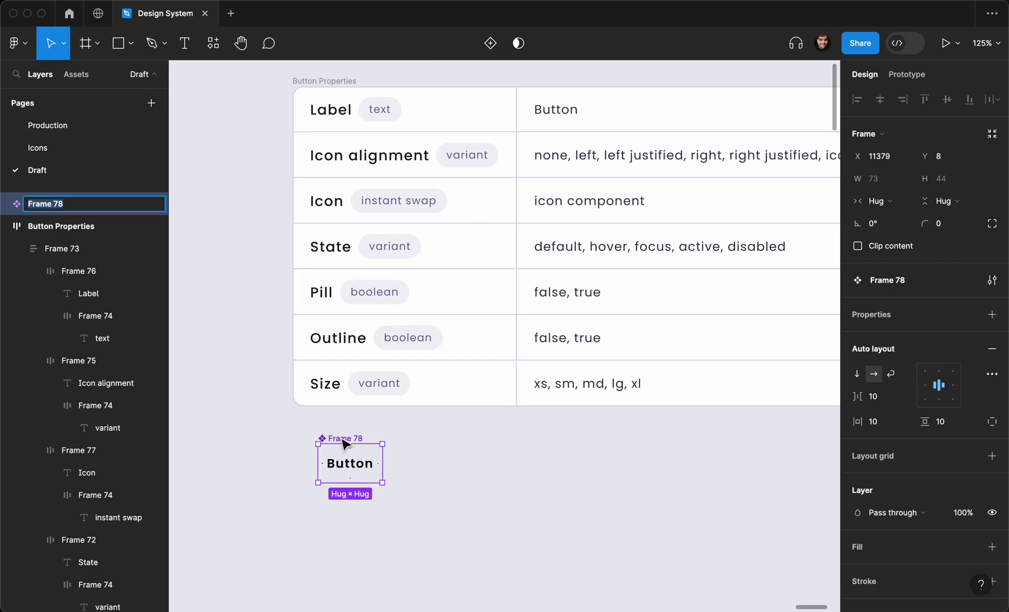
pyautogui.write('Primary Button')
pyautogui.press('Return')
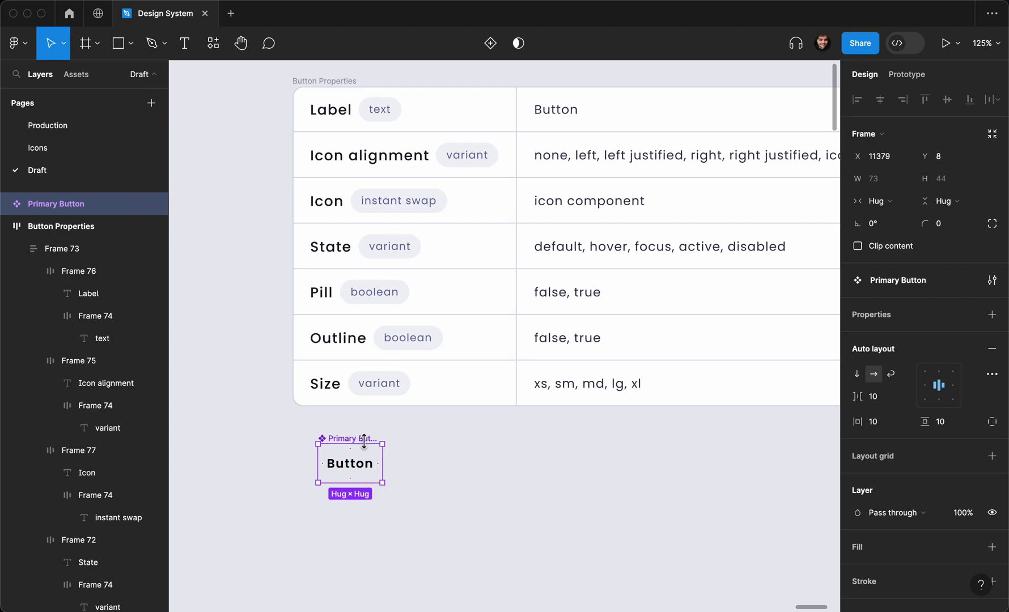
pyautogui.click(418, 442)
pyautogui.click(353, 440)
# Step: Search the assets for "profile" and place an instance of the profile icon beside the Primary Button component
pyautogui.click(77, 75)
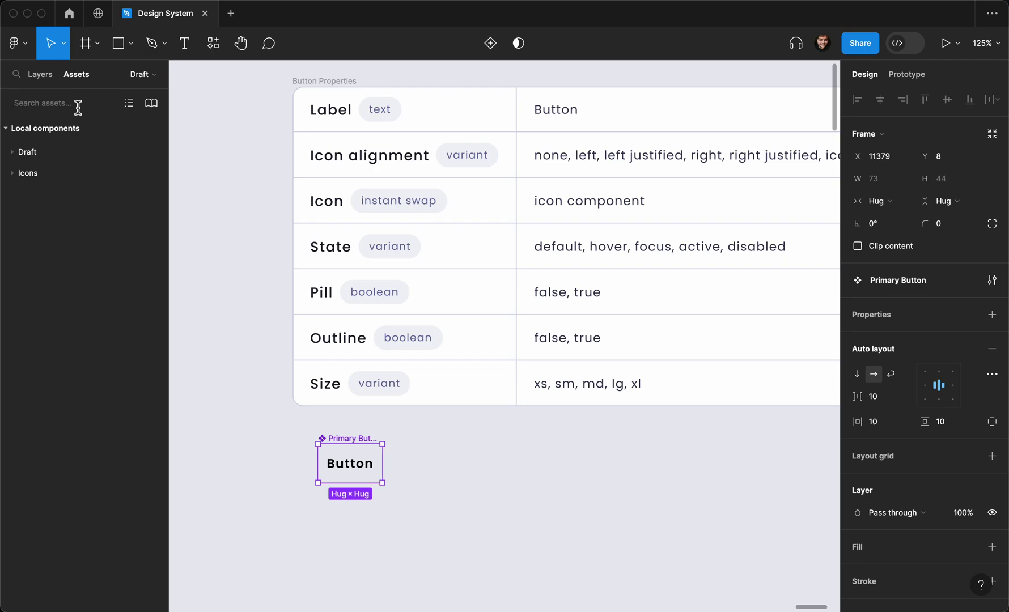
pyautogui.click(78, 107)
pyautogui.write('profil')
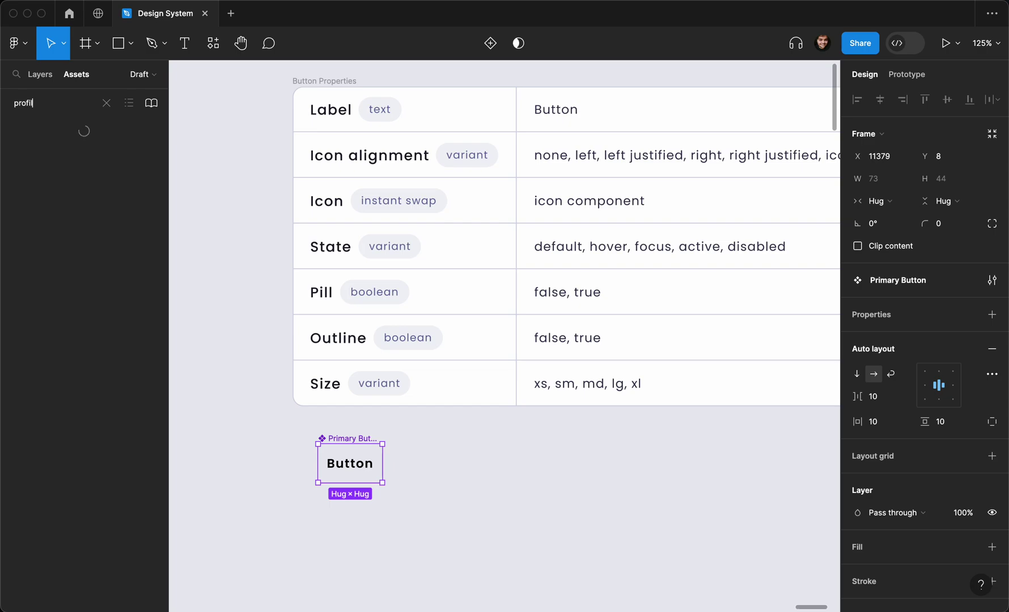
pyautogui.write('e')
pyautogui.moveTo(25, 149); pyautogui.dragTo(411, 474)
pyautogui.scroll(1, 411, 475)
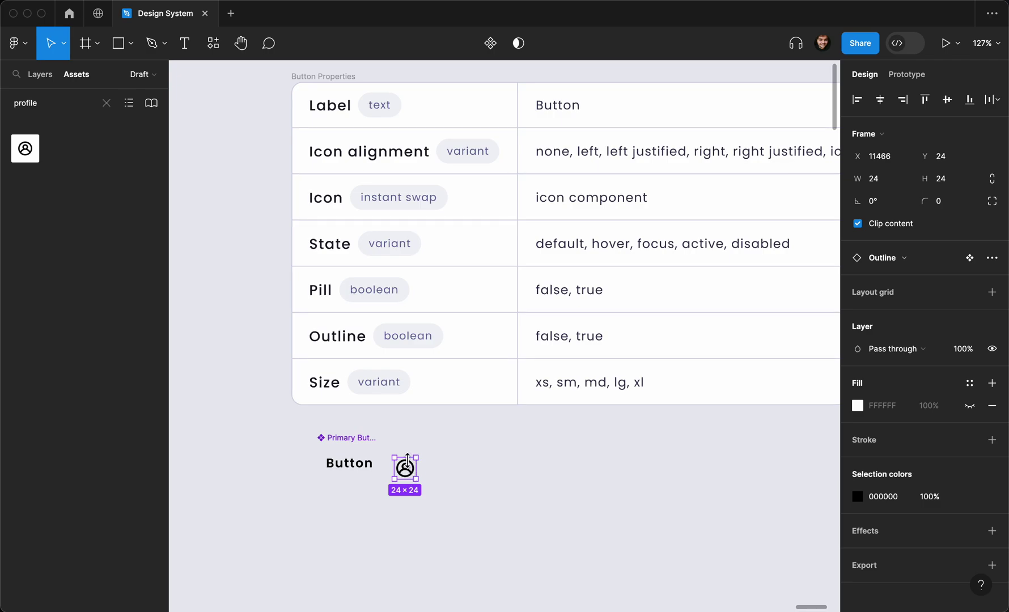
# Step: Transfer the profile icon into the Primary Button component and position it before the Button text
pyautogui.press('Delete')
pyautogui.click(367, 446)
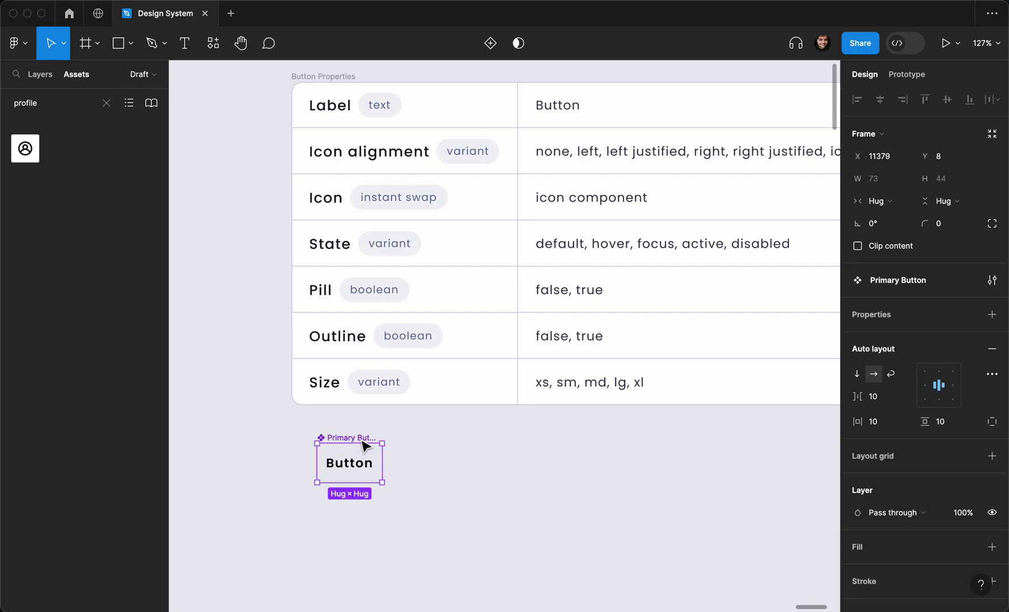
pyautogui.scroll(3, 361, 443)
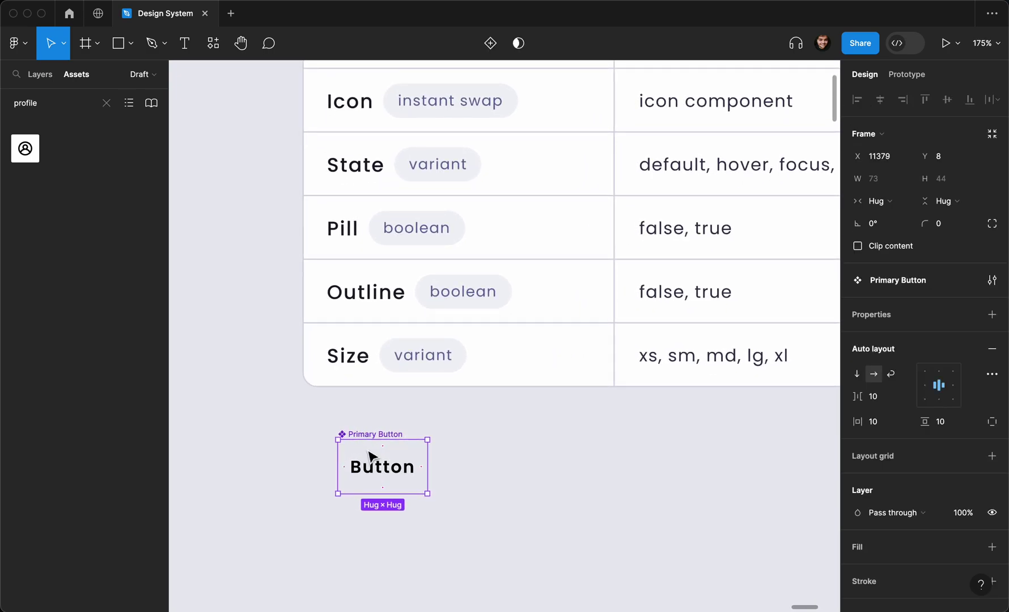
pyautogui.press('super+v')
pyautogui.press('Left')
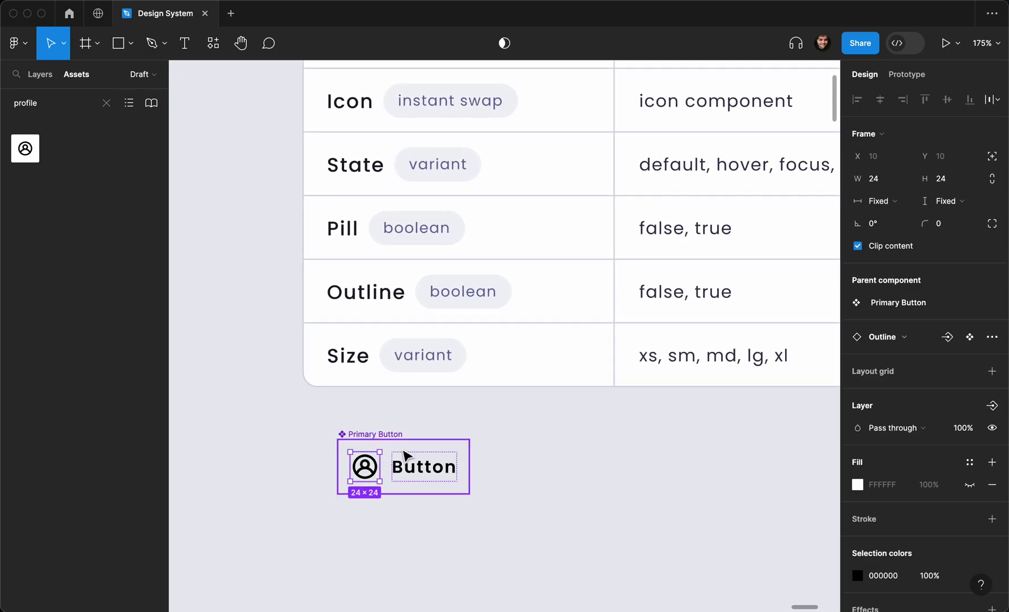
pyautogui.click(426, 438)
pyautogui.click(387, 434)
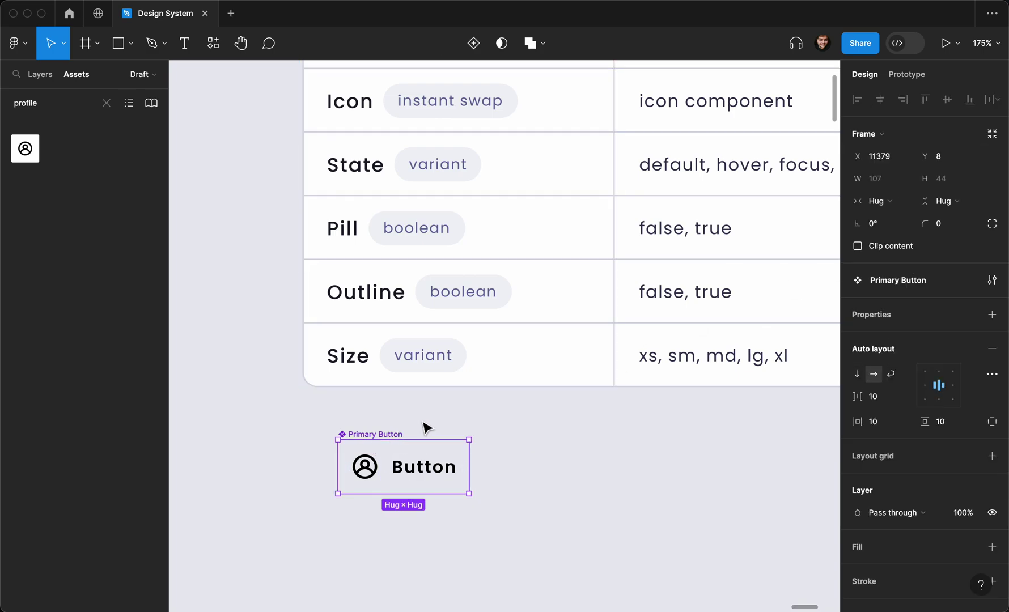
# Step: Reposition the Primary Button component beneath the table at about X 11364, Y 6
pyautogui.scroll(-3, 488, 398)
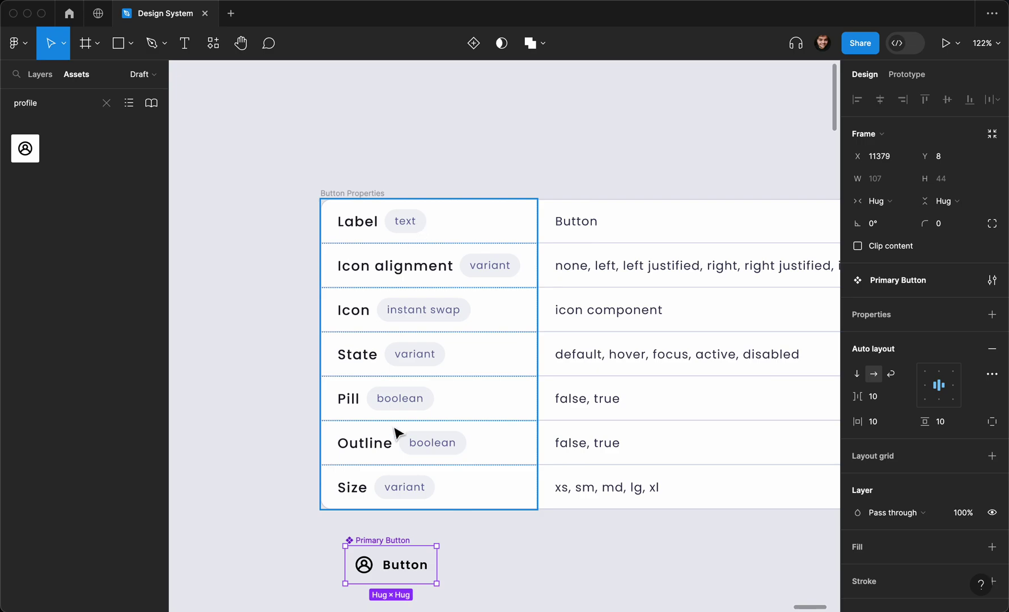
pyautogui.scroll(-2, 496, 448)
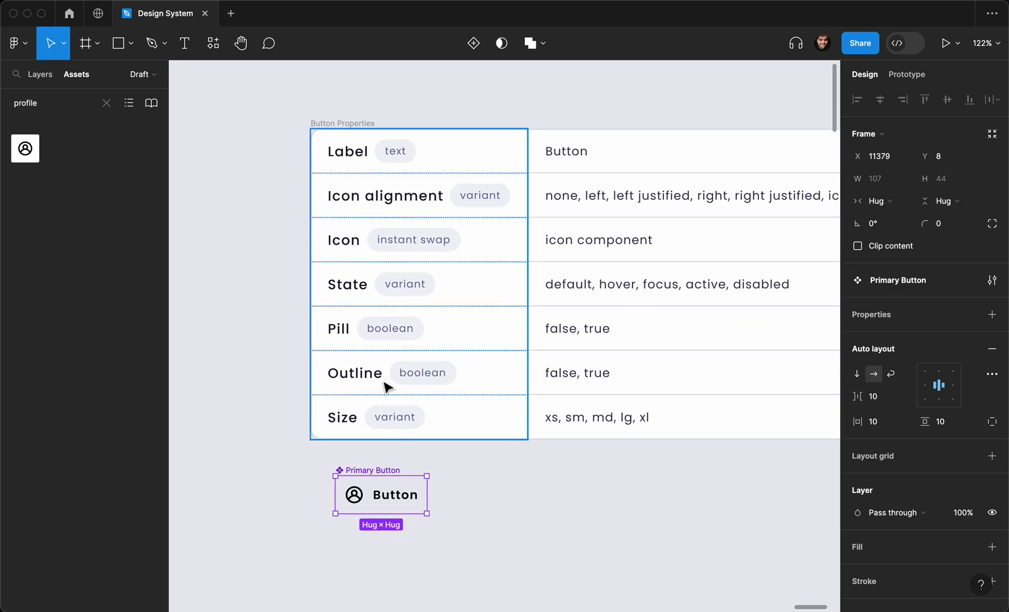
pyautogui.moveTo(361, 475); pyautogui.dragTo(348, 473)
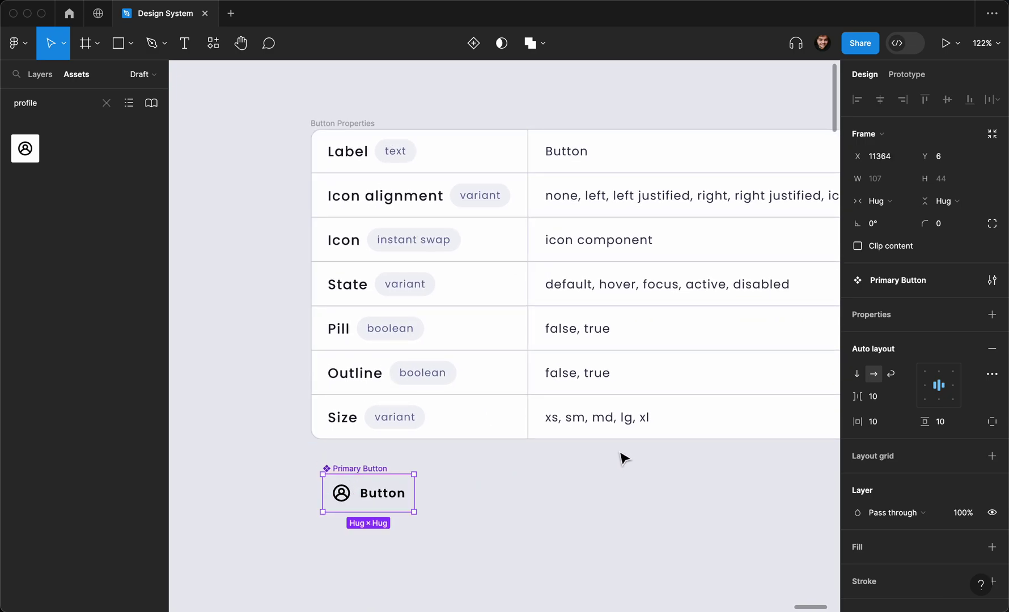
# Step: Create a text property named "Label" with the value "Button" on the Primary Button component
pyautogui.click(987, 316)
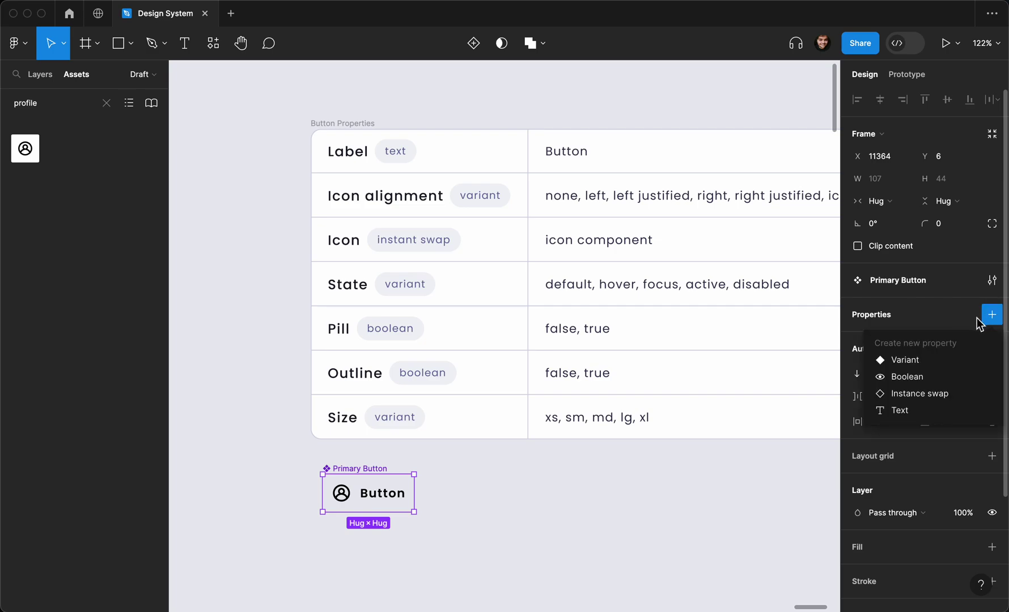
pyautogui.click(899, 409)
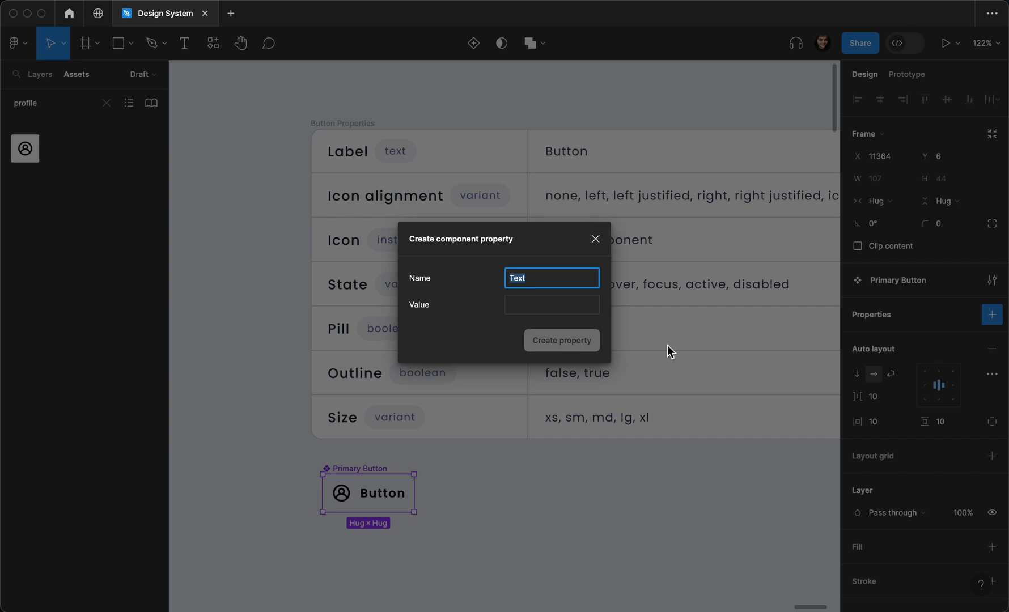
pyautogui.write('Label')
pyautogui.click(545, 307)
pyautogui.write('ut')
pyautogui.press('BackSpace')
pyautogui.write('B')
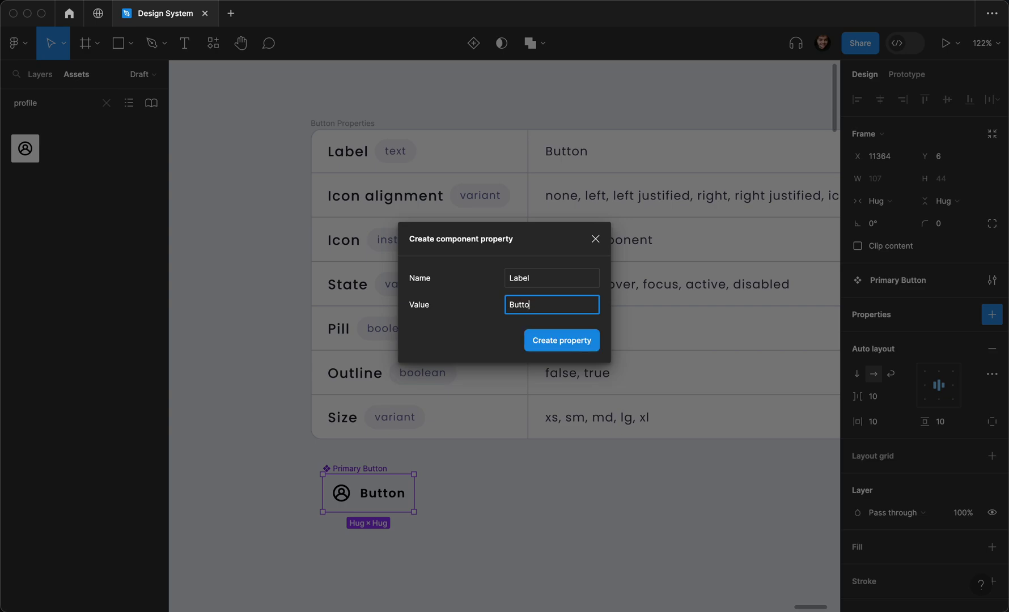
pyautogui.click(547, 343)
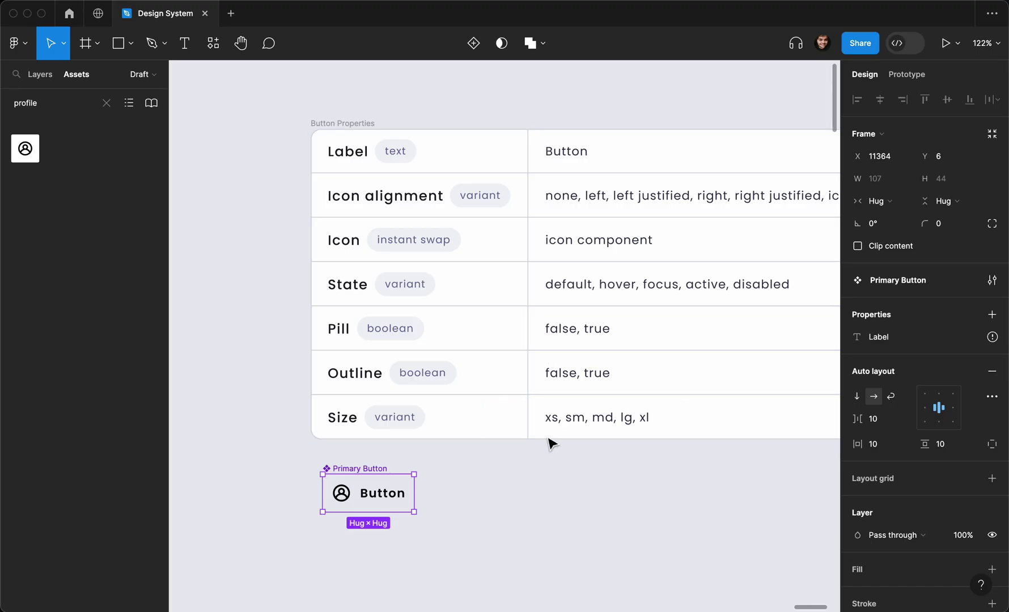
# Step: Link the content of the Button text inside Primary Button to the Label property, and deselect it
pyautogui.doubleClick(399, 493)
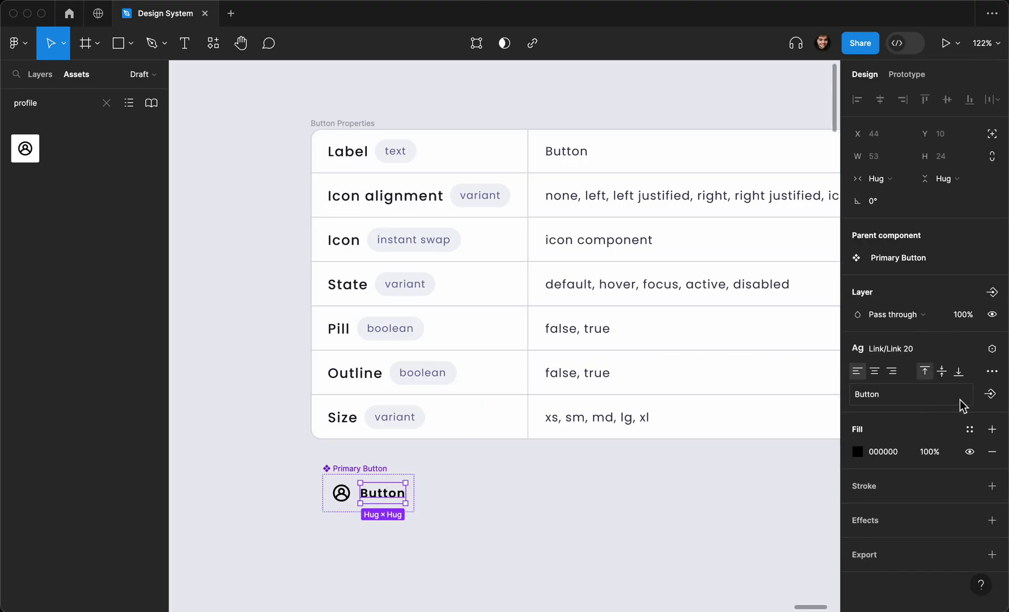
pyautogui.click(990, 396)
pyautogui.click(917, 427)
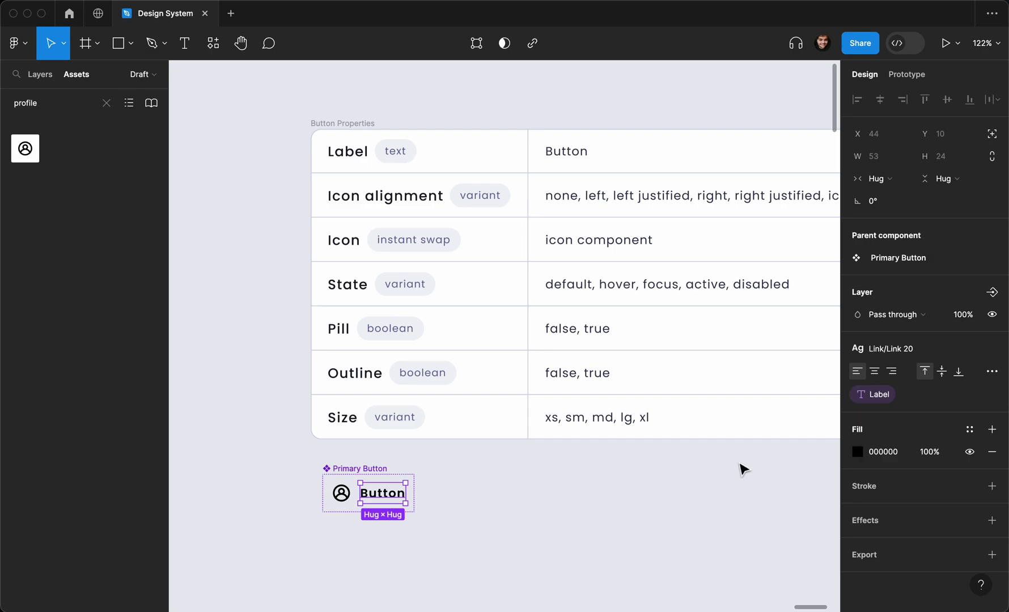
pyautogui.click(653, 475)
# Step: Clear the "profile" search from the assets to list all local components
pyautogui.hscroll(-2, 653, 475)
pyautogui.scroll(-1, 652, 475)
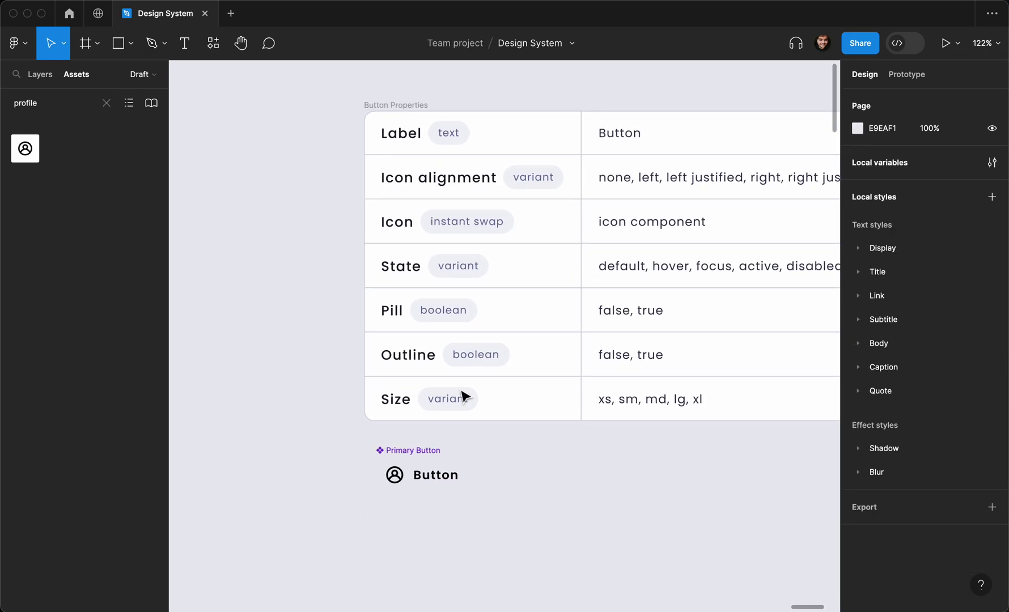
pyautogui.click(106, 103)
pyautogui.hscroll(-4, 252, 178)
pyautogui.scroll(-1, 252, 178)
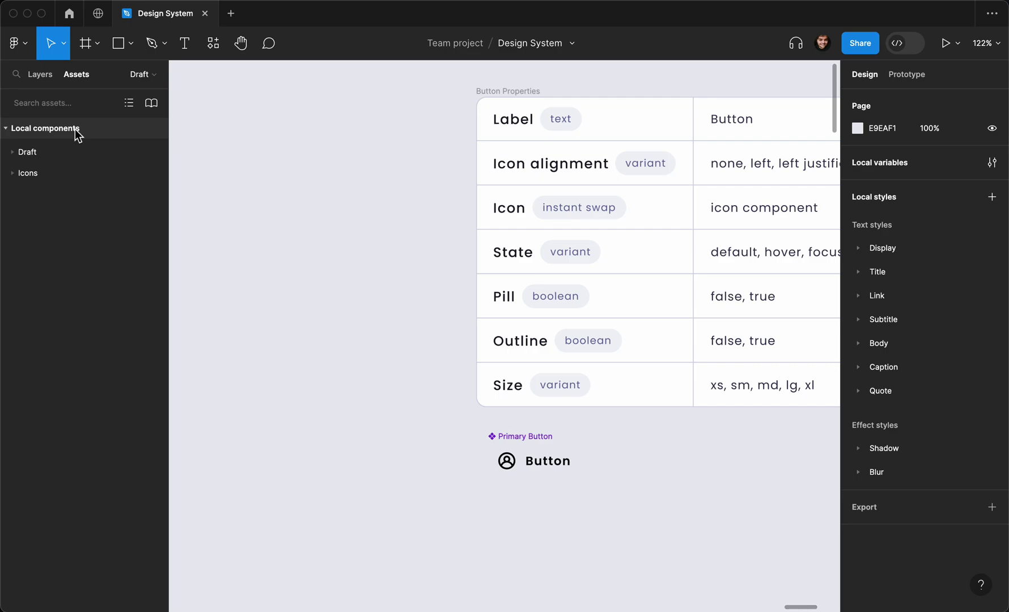
# Step: Search the assets for "button" and place a Primary Button instance beside the table at about X 11141, Y -301
pyautogui.write('button')
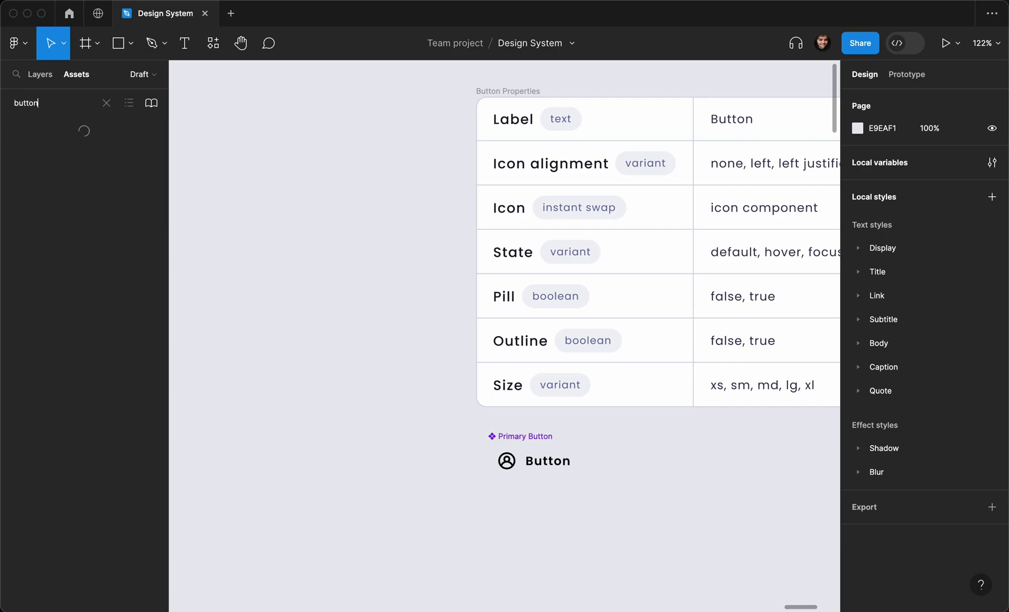
pyautogui.moveTo(37, 165); pyautogui.dragTo(325, 190)
pyautogui.scroll(5, 333, 198)
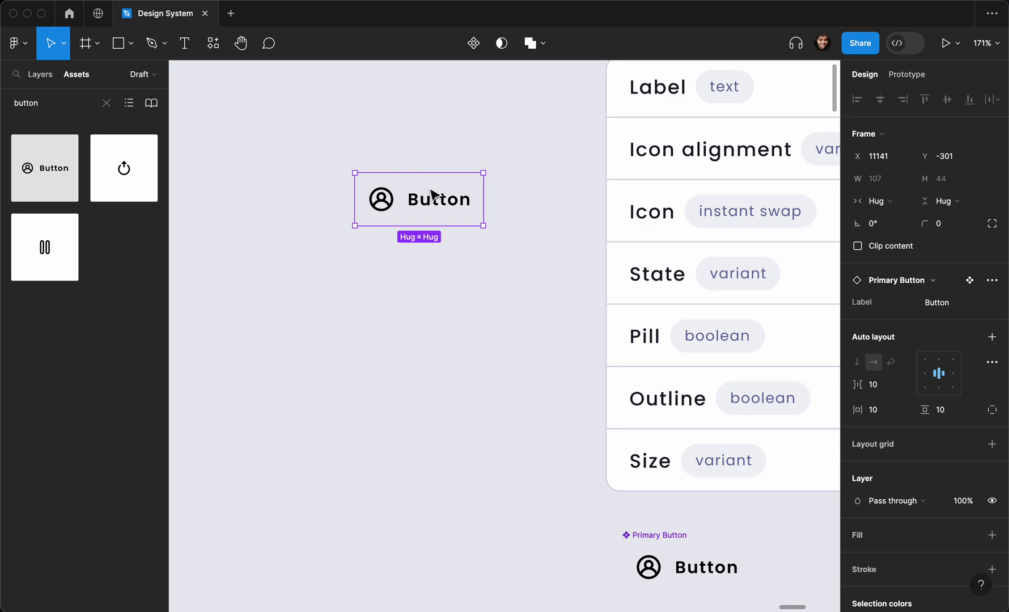
# Step: Open the new instance's Button text for direct editing on the canvas, exit the editing and deselect the text
pyautogui.doubleClick(434, 199)
pyautogui.doubleClick(434, 199)
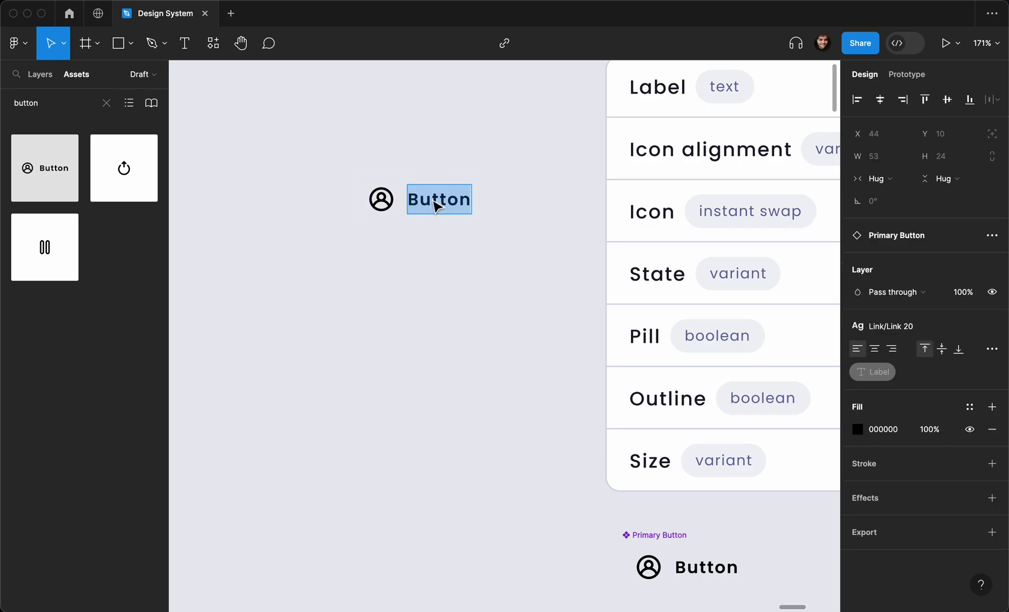
pyautogui.press('Escape')
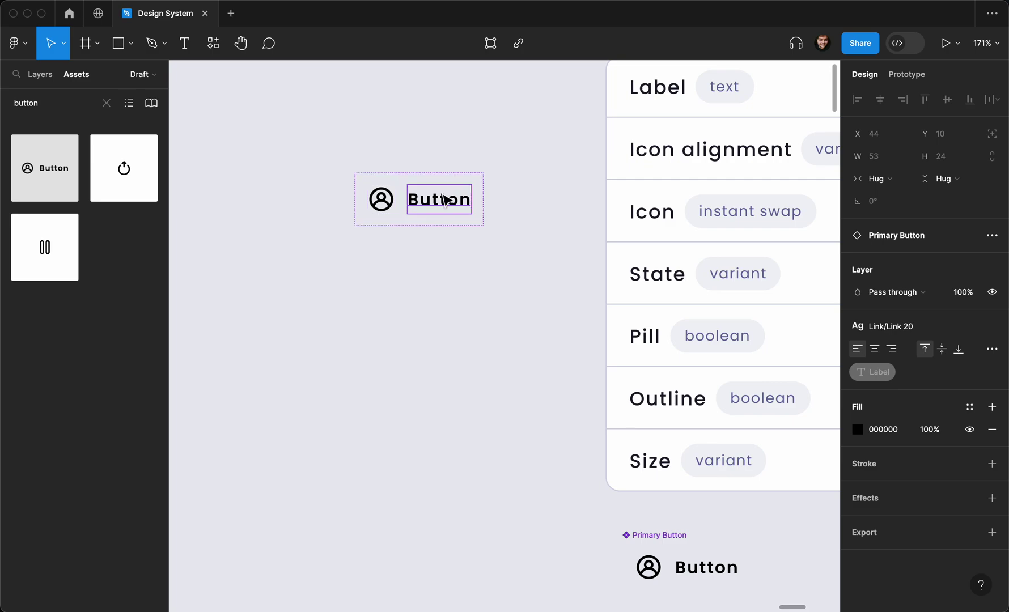
pyautogui.click(469, 155)
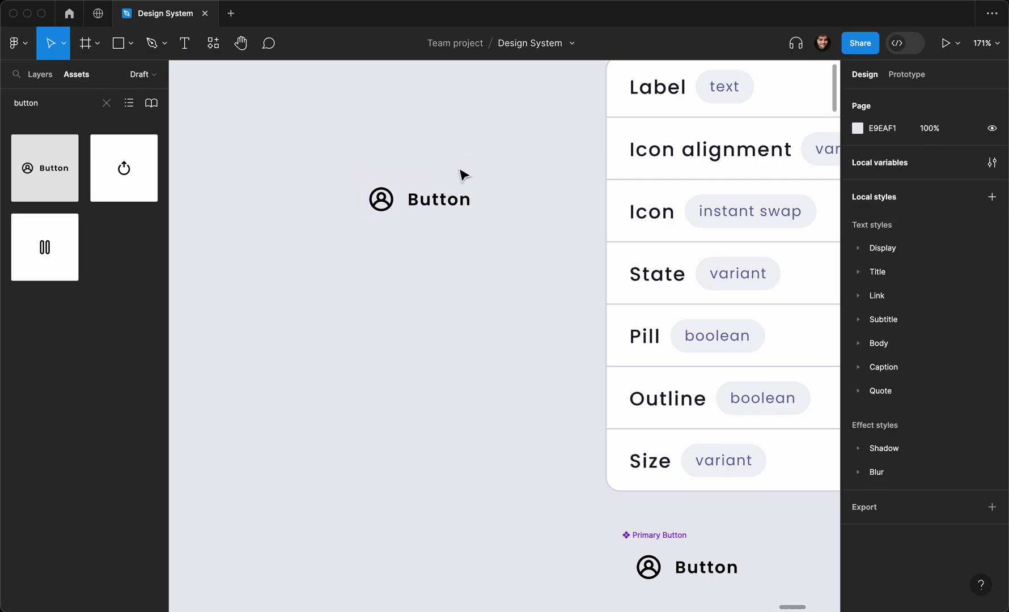
pyautogui.click(453, 207)
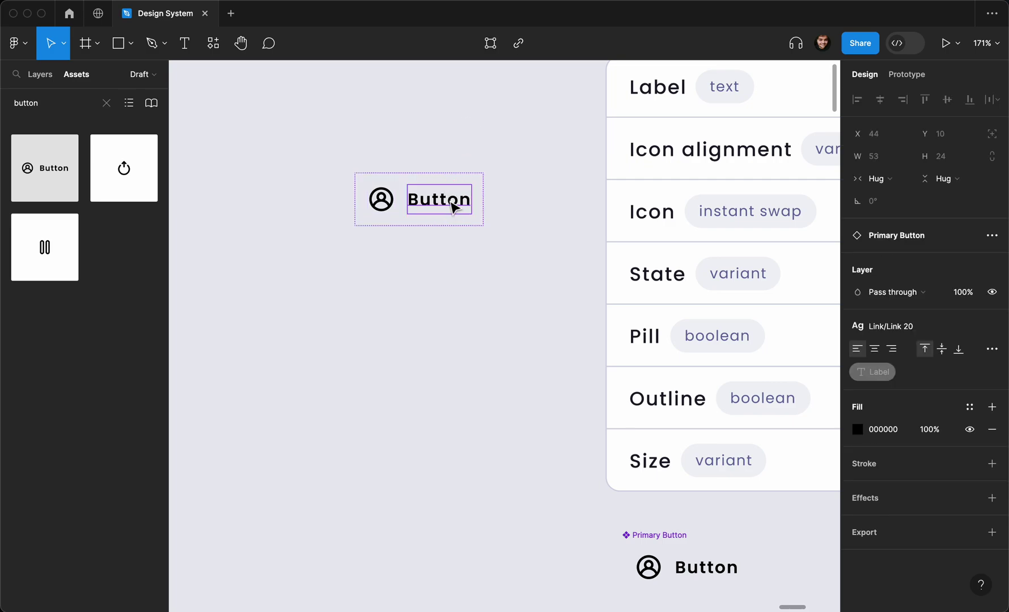
pyautogui.doubleClick(450, 201)
pyautogui.press('Escape')
pyautogui.click(466, 159)
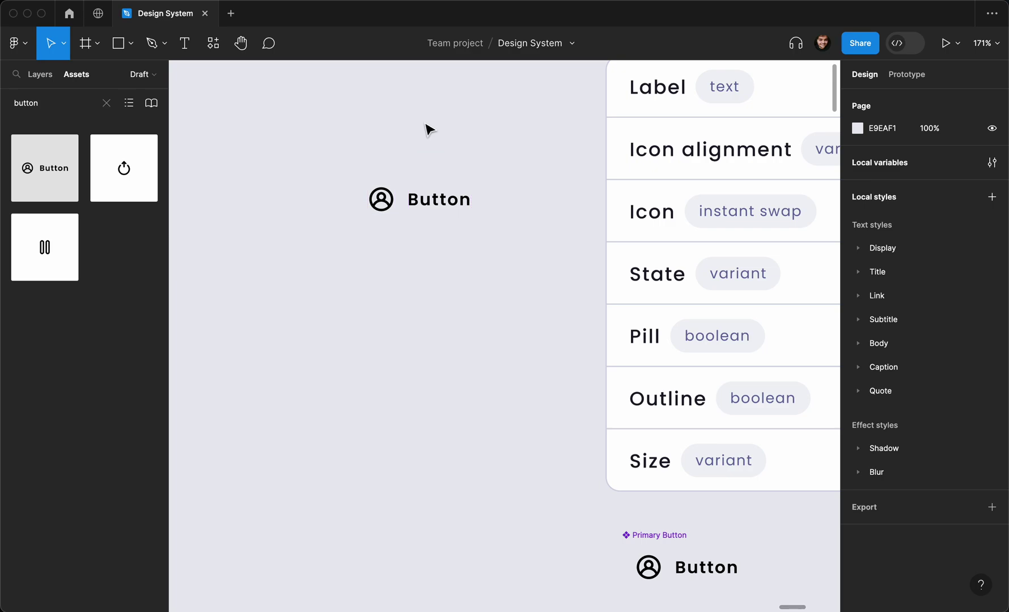
# Step: Set the Label property of the Primary Button instance to "Continue"
pyautogui.click(422, 197)
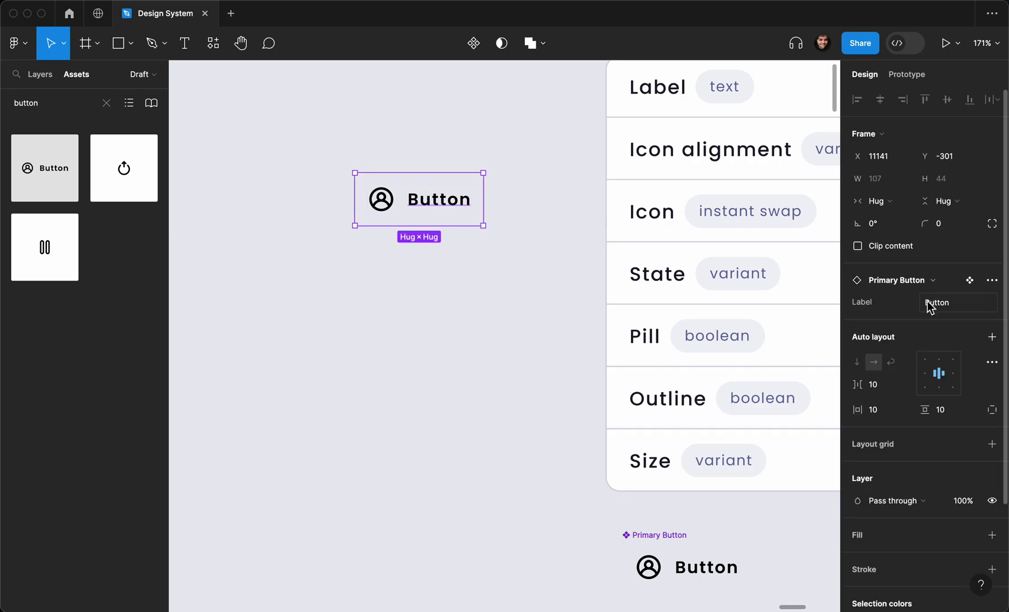
pyautogui.scroll(-2, 785, 342)
pyautogui.hscroll(2, 785, 342)
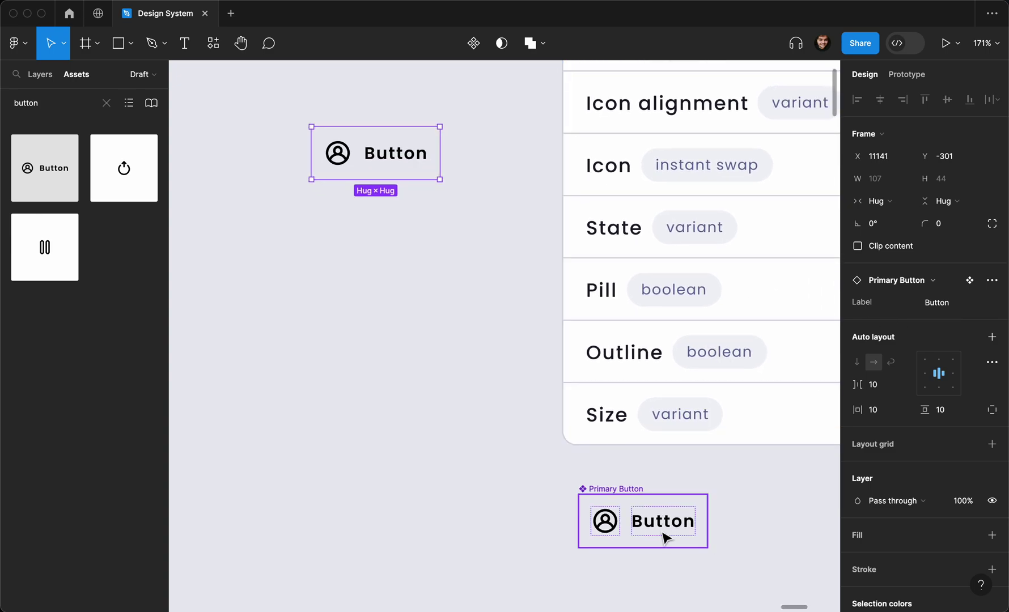
pyautogui.scroll(2, 510, 306)
pyautogui.hscroll(-1, 510, 306)
pyautogui.click(930, 309)
pyautogui.write('Continu')
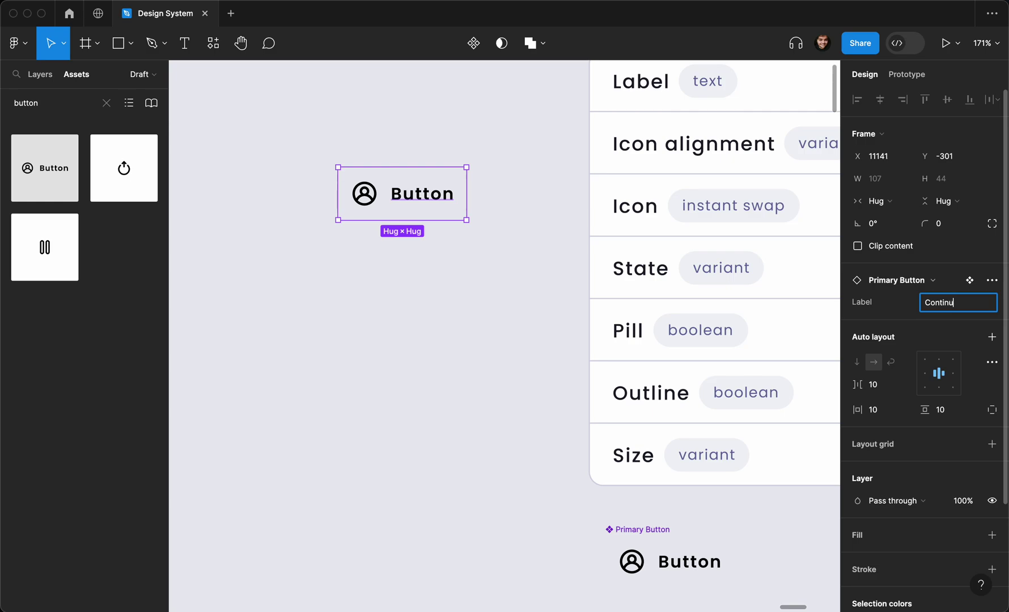
pyautogui.write('e')
pyautogui.press('Return')
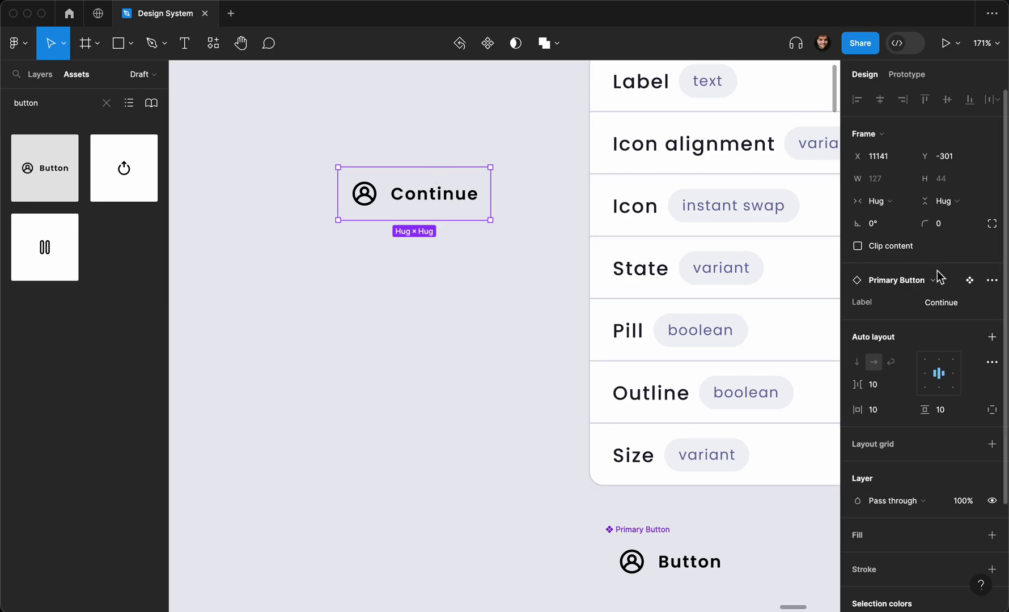
# Step: Delete the Continue instance and select the Primary Button main component beneath the table
pyautogui.click(438, 187)
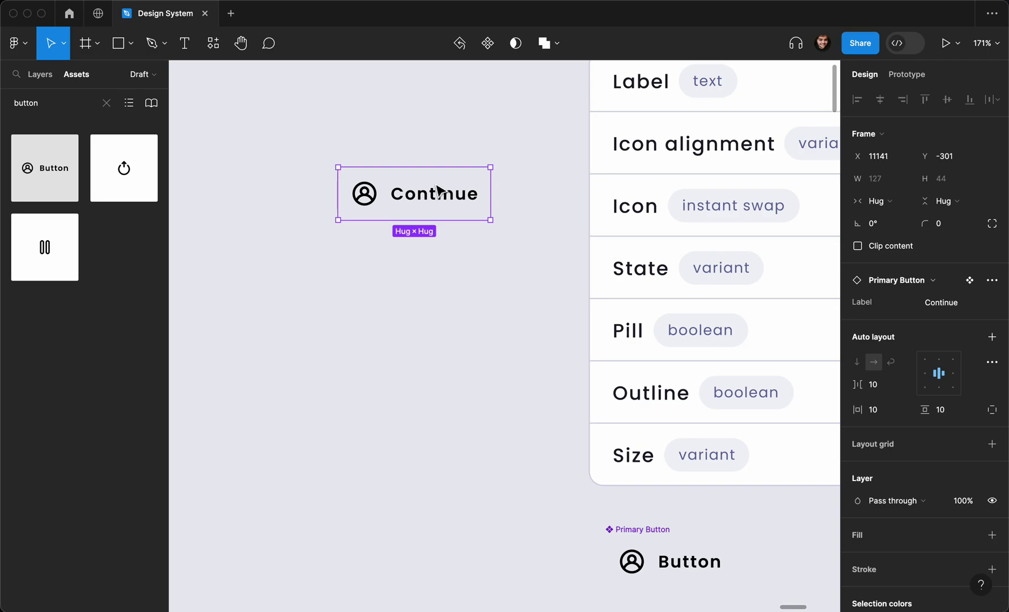
pyautogui.press('Delete')
pyautogui.scroll(-3, 437, 189)
pyautogui.click(525, 409)
pyautogui.scroll(3, 522, 420)
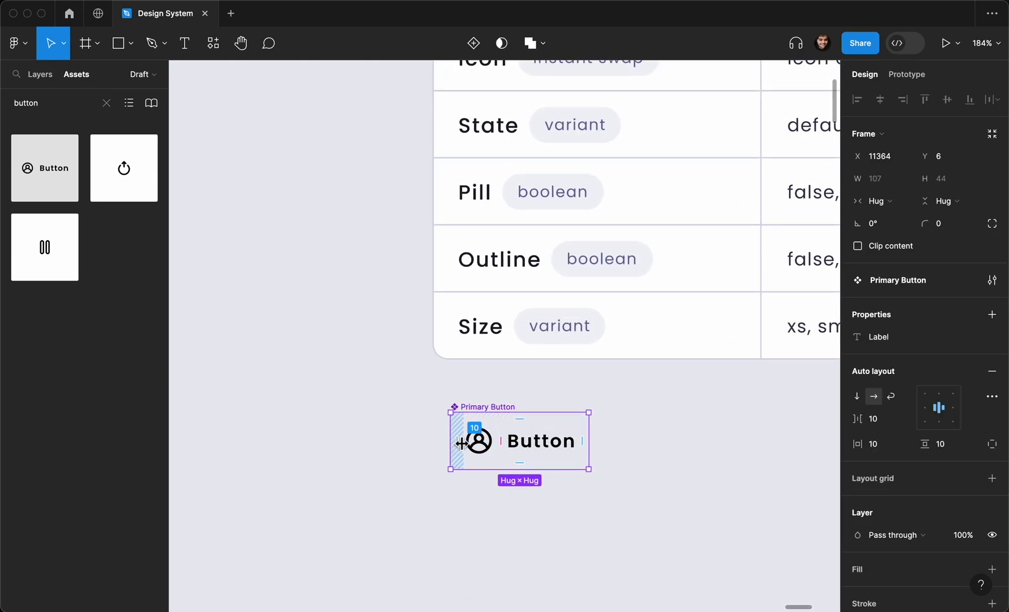
pyautogui.hscroll(2, 462, 445)
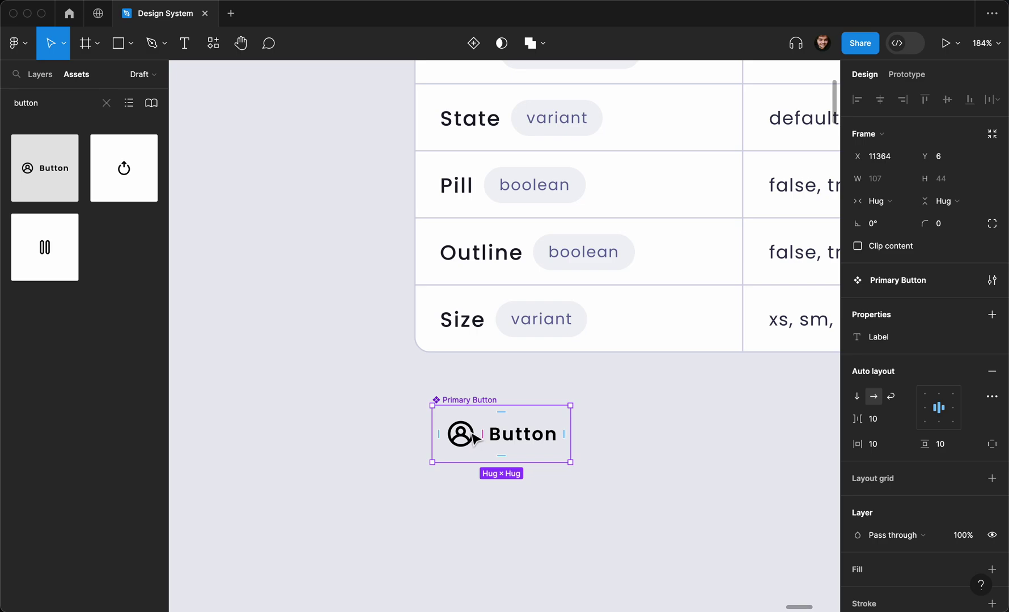
pyautogui.doubleClick(462, 434)
pyautogui.click(414, 432)
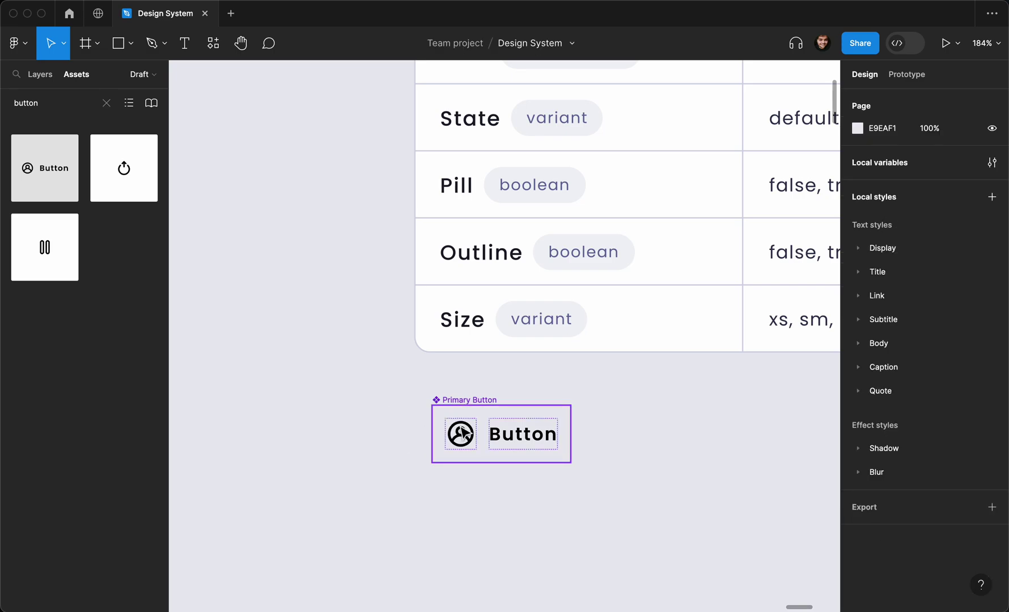
pyautogui.click(462, 434)
pyautogui.doubleClick(462, 434)
pyautogui.click(577, 387)
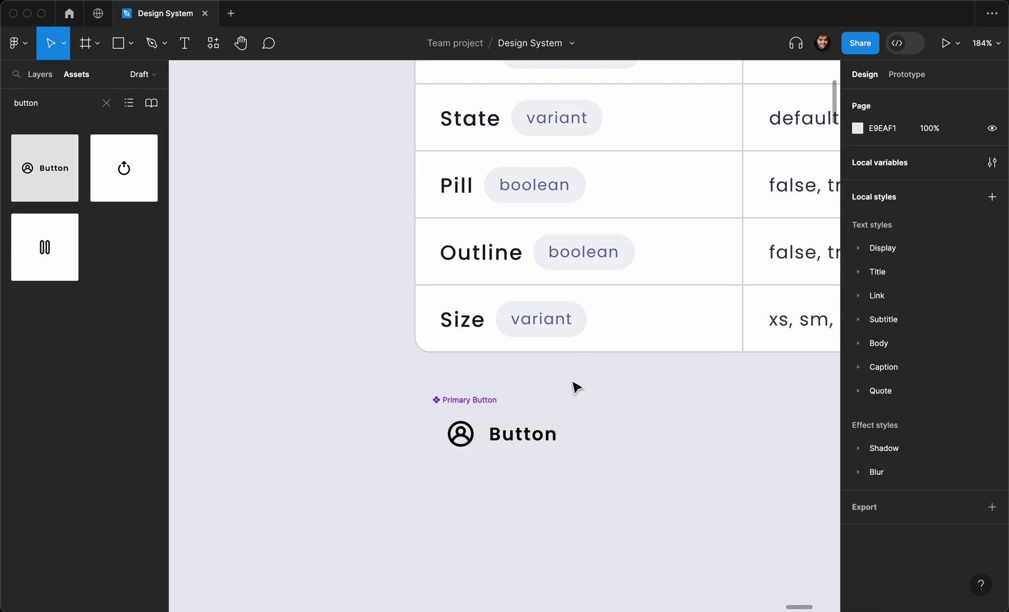
# Step: Create an instance swap property named "Icon" on the Primary Button component, with the profile Outline icon as its value
pyautogui.click(493, 398)
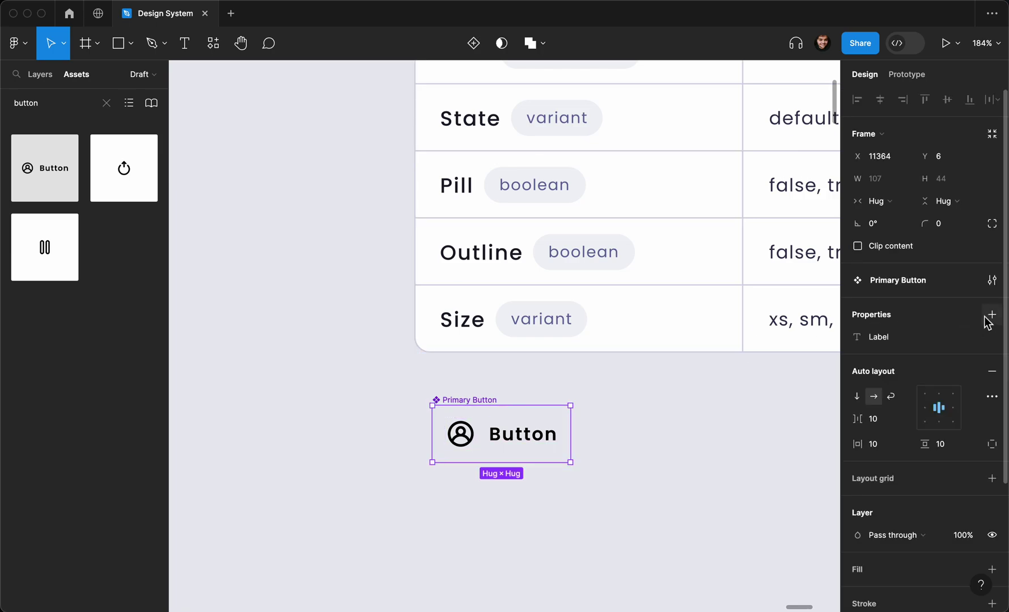
pyautogui.click(990, 315)
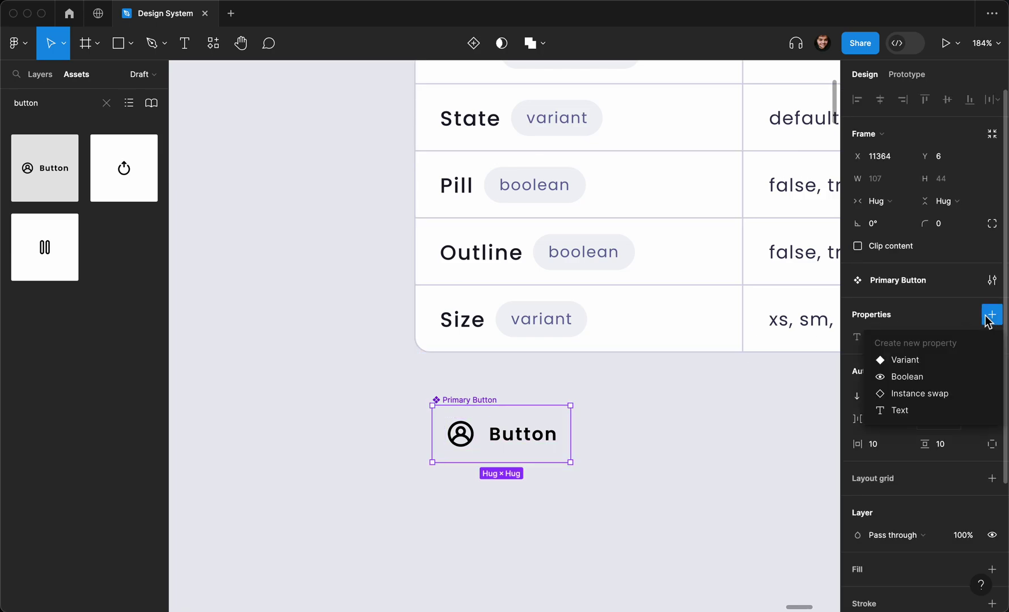
pyautogui.click(922, 393)
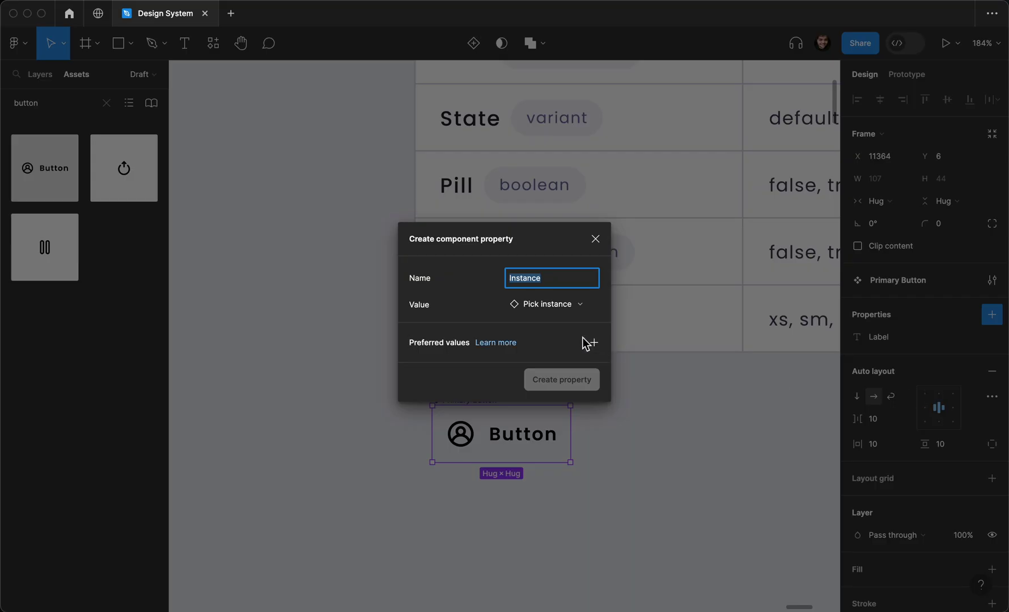
pyautogui.write('Icon')
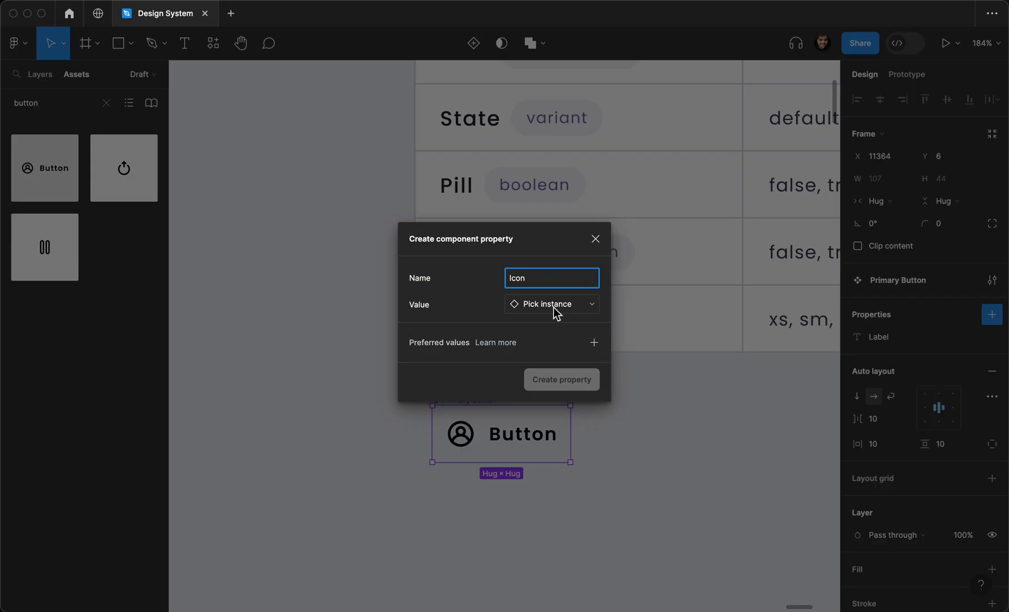
pyautogui.click(574, 309)
pyautogui.write('profi')
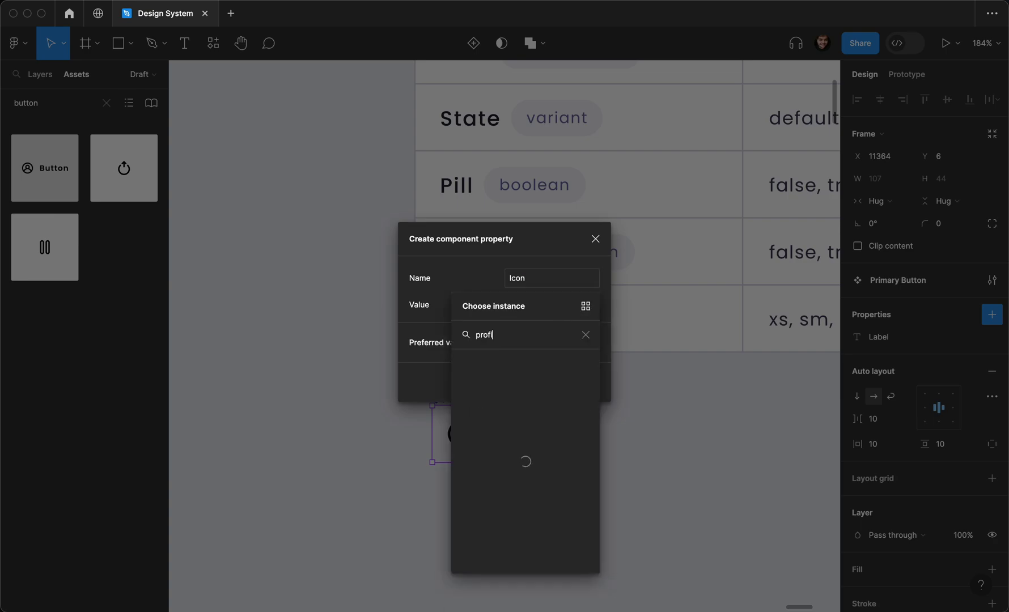
pyautogui.write('le')
pyautogui.click(508, 388)
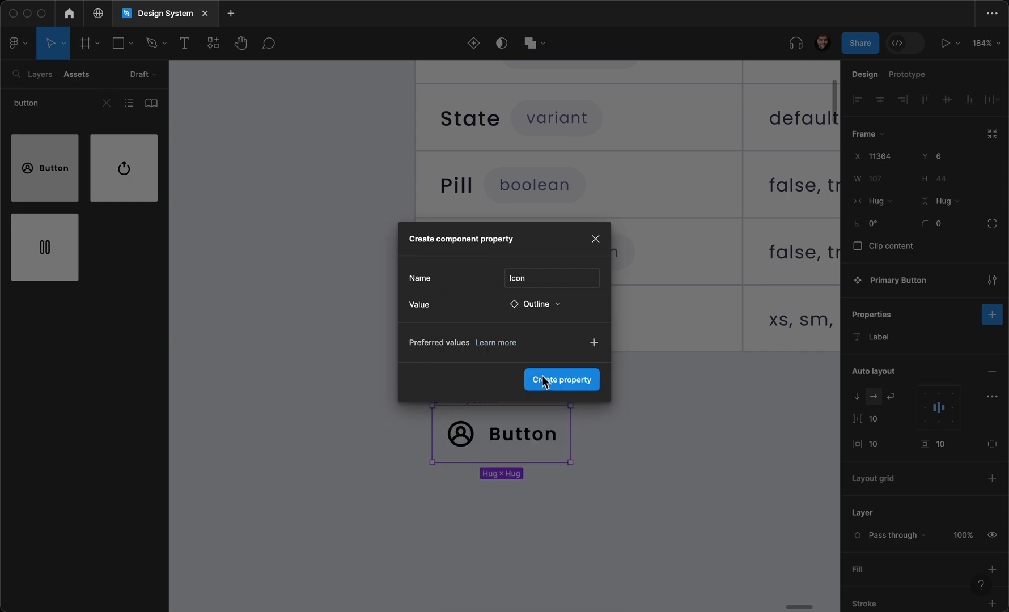
pyautogui.click(571, 380)
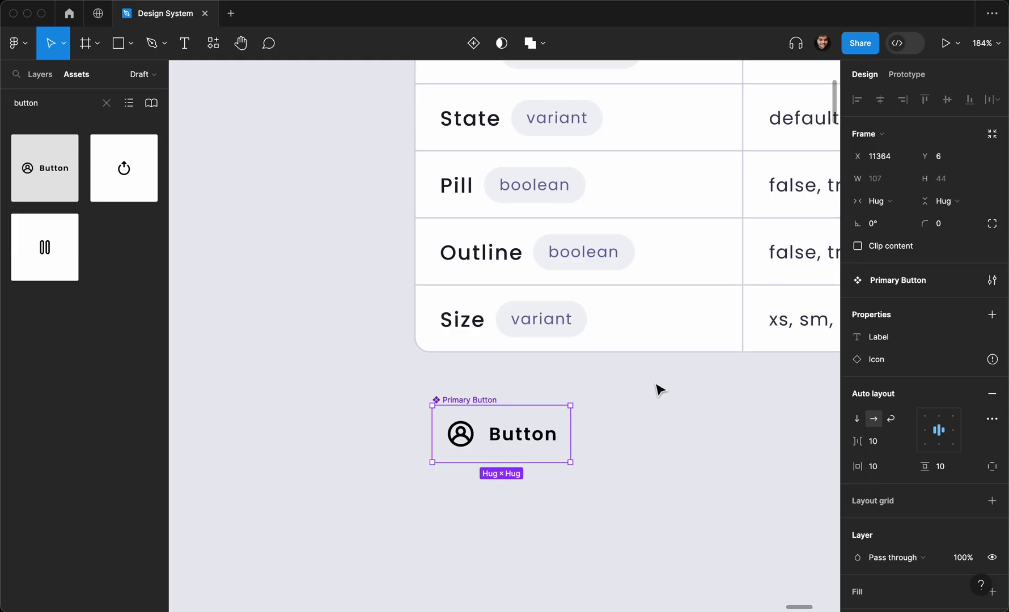
# Step: Link the profile icon inside Primary Button to the Icon property, and deselect it
pyautogui.doubleClick(472, 440)
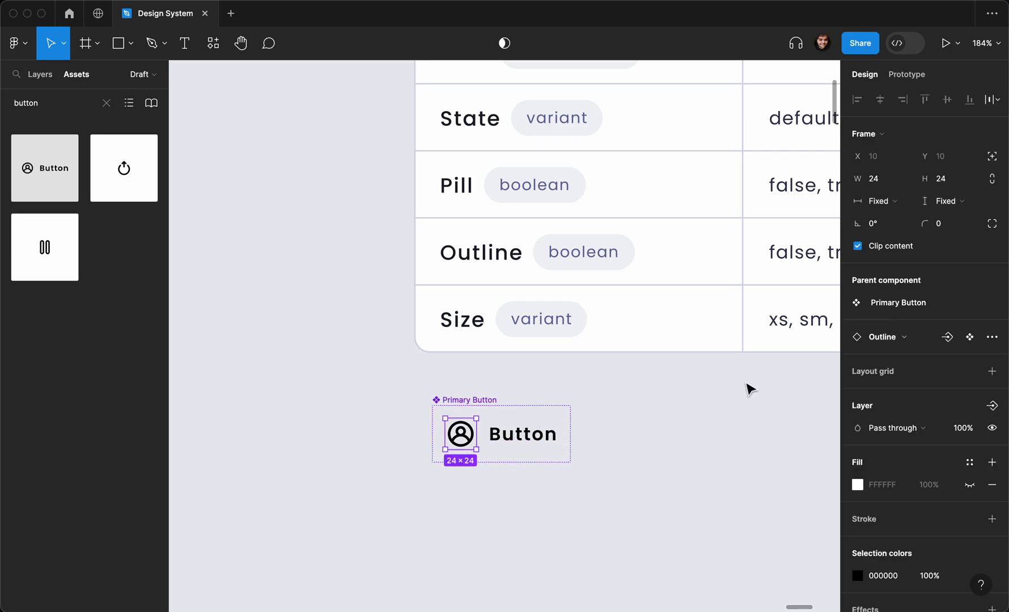
pyautogui.click(949, 339)
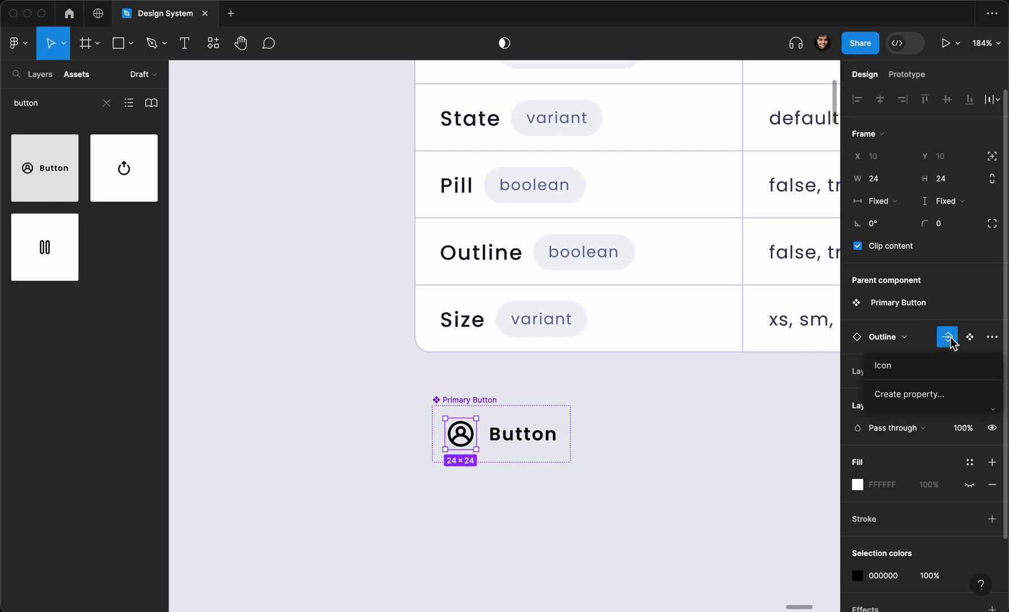
pyautogui.click(908, 368)
pyautogui.click(676, 410)
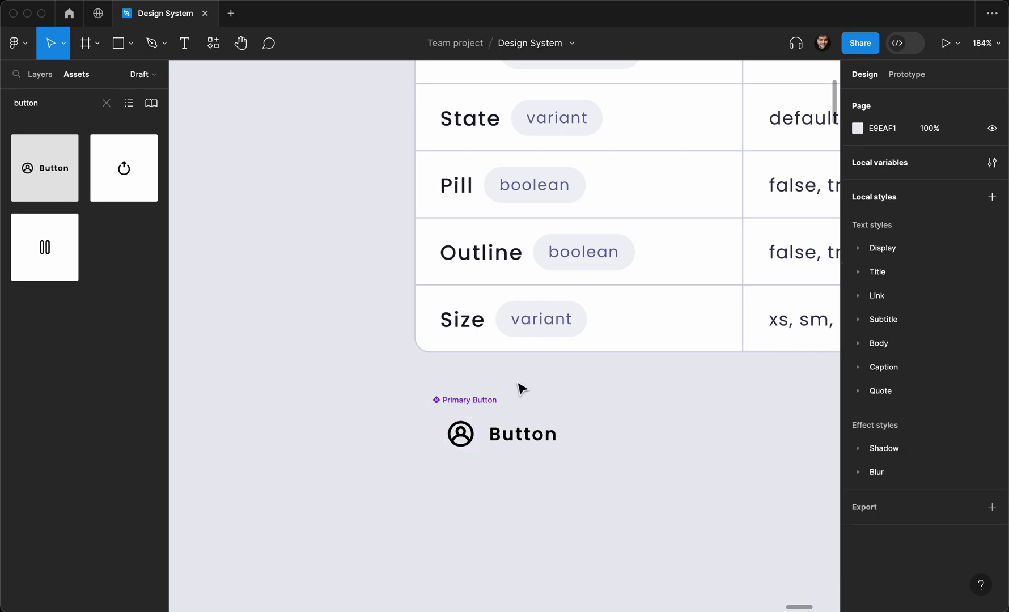
# Step: Place a Primary Button instance beside the table at about X 11205, Y -165 and set its Label to "Continue"
pyautogui.moveTo(49, 169); pyautogui.dragTo(310, 181)
pyautogui.click(253, 177)
pyautogui.scroll(1, 255, 181)
pyautogui.hscroll(-2, 255, 181)
pyautogui.click(365, 227)
pyautogui.click(957, 305)
pyautogui.write('Continue')
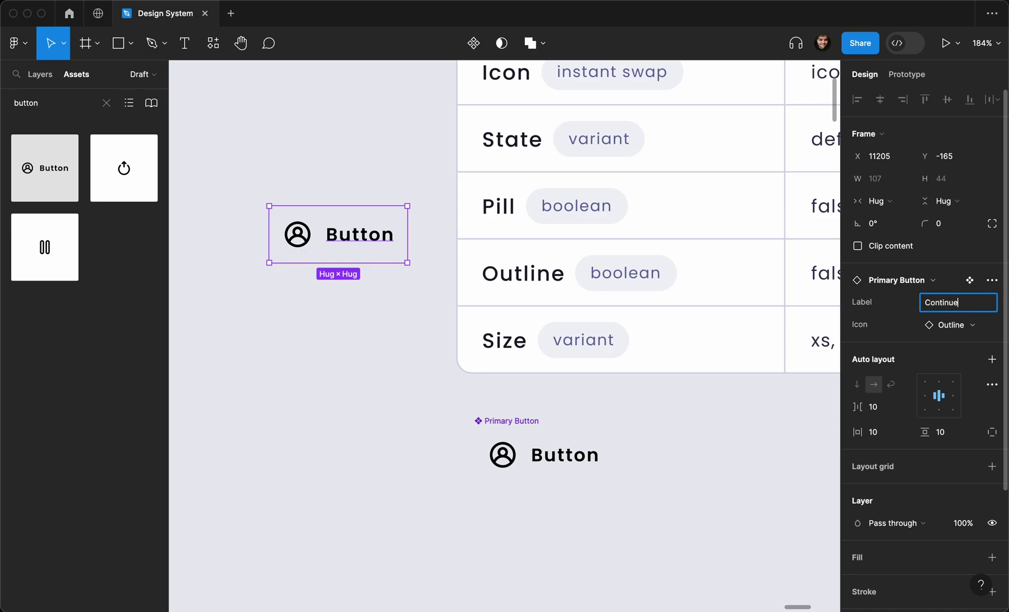
# Step: Swap the Continue instance's icon for the plain chevron version of "right arrow / 24 / Outline", and deselect the instance
pyautogui.click(969, 325)
pyautogui.write('arrow')
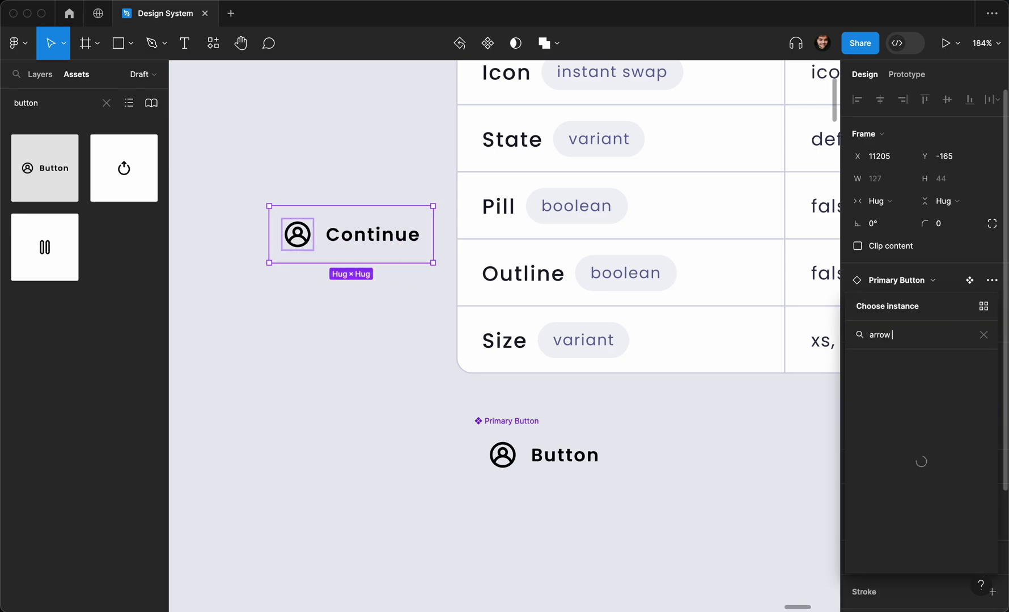
pyautogui.write(' left')
pyautogui.press('BackSpace')
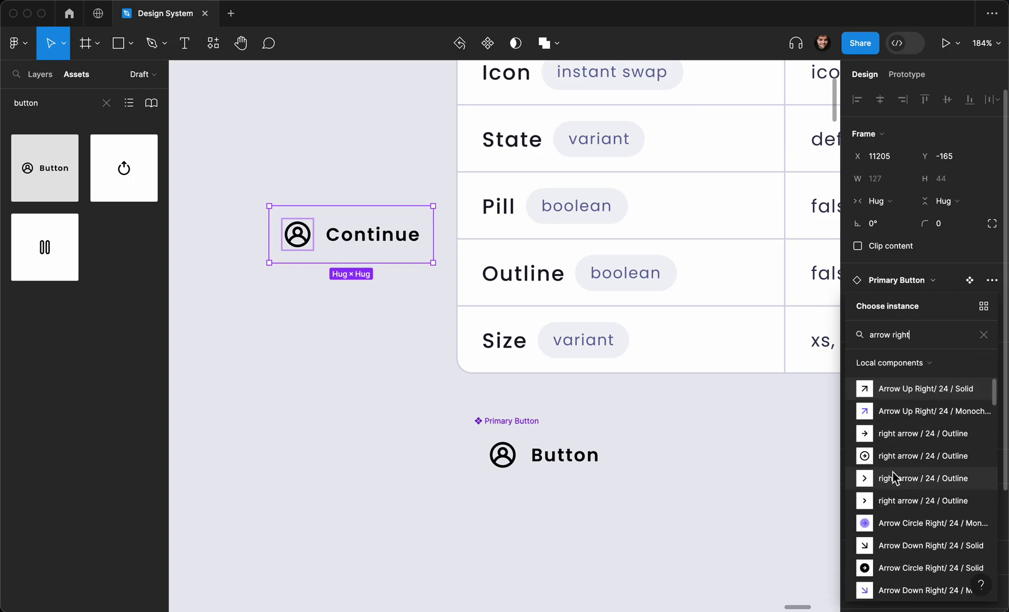
pyautogui.click(892, 478)
pyautogui.click(378, 165)
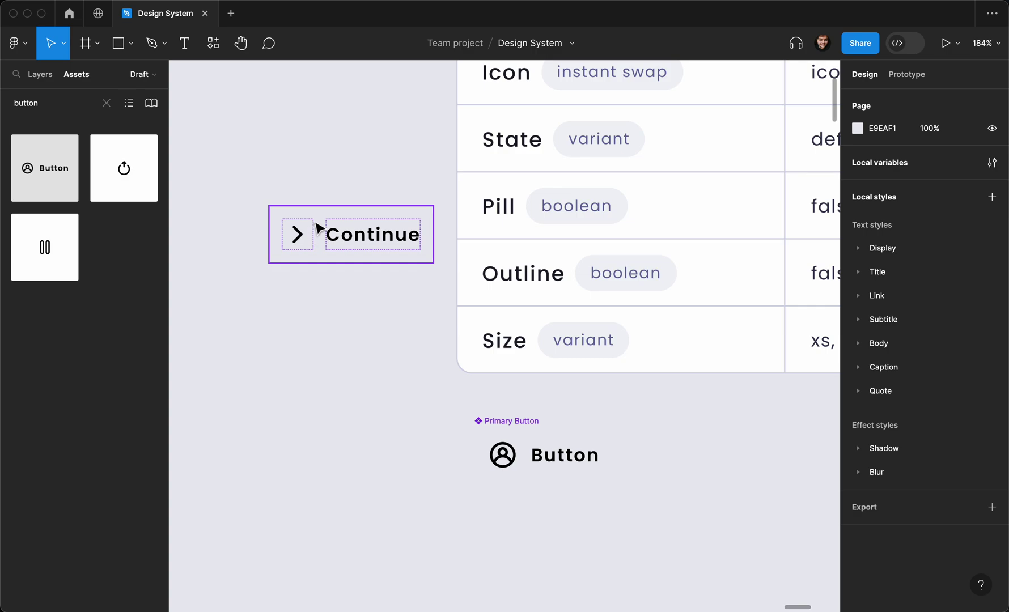
# Step: Delete the Continue instance with the chevron icon
pyautogui.hscroll(-5, 319, 230)
pyautogui.scroll(3, 319, 230)
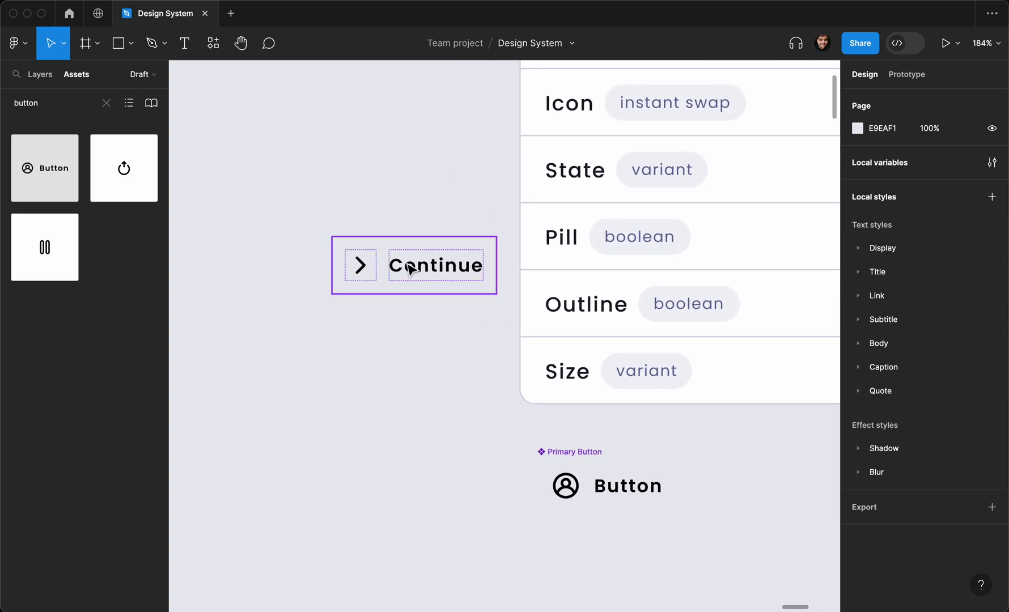
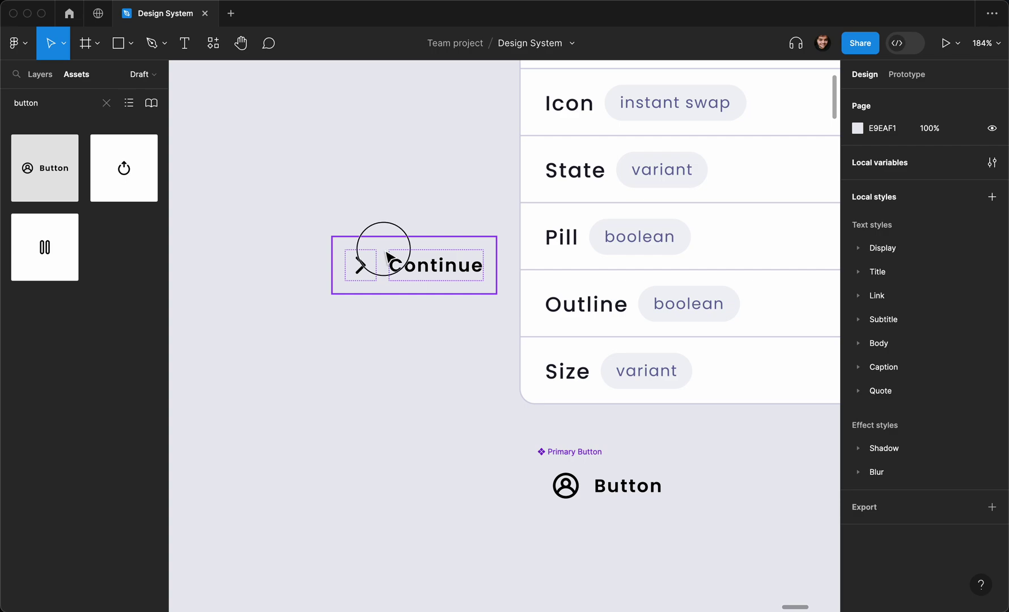
pyautogui.press('Delete')
pyautogui.hscroll(5, 391, 266)
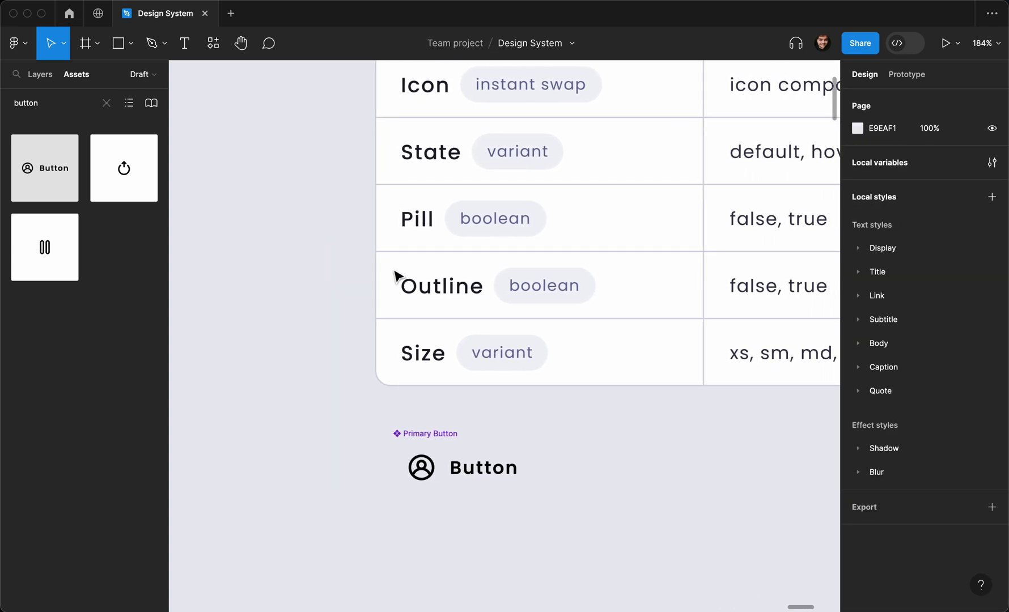
# Step: Move the Primary Button component slightly closer to the table, to about X 11363, Y -3
pyautogui.click(425, 436)
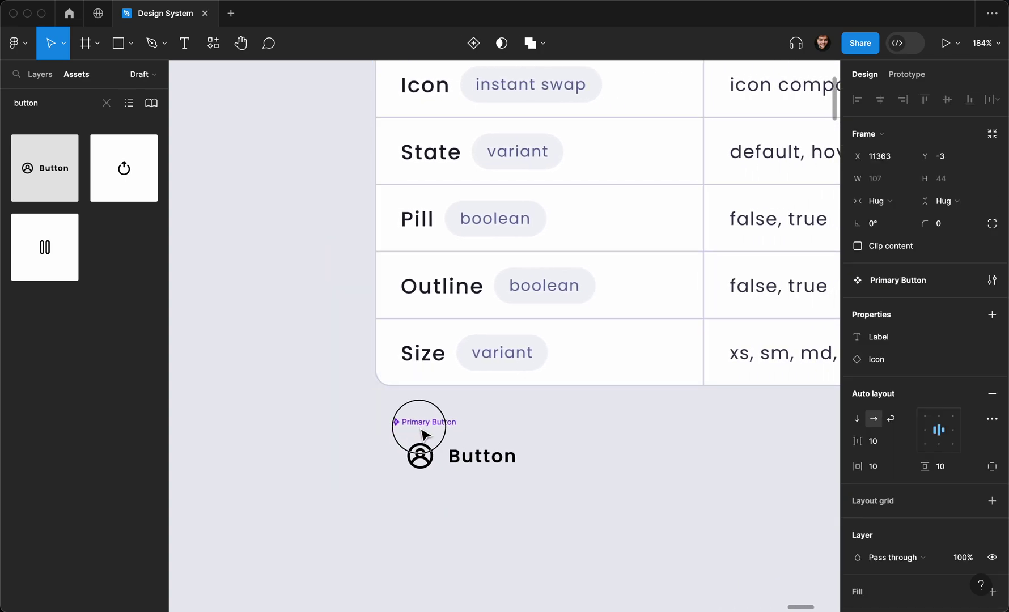
pyautogui.hscroll(2, 463, 433)
pyautogui.scroll(-3, 464, 435)
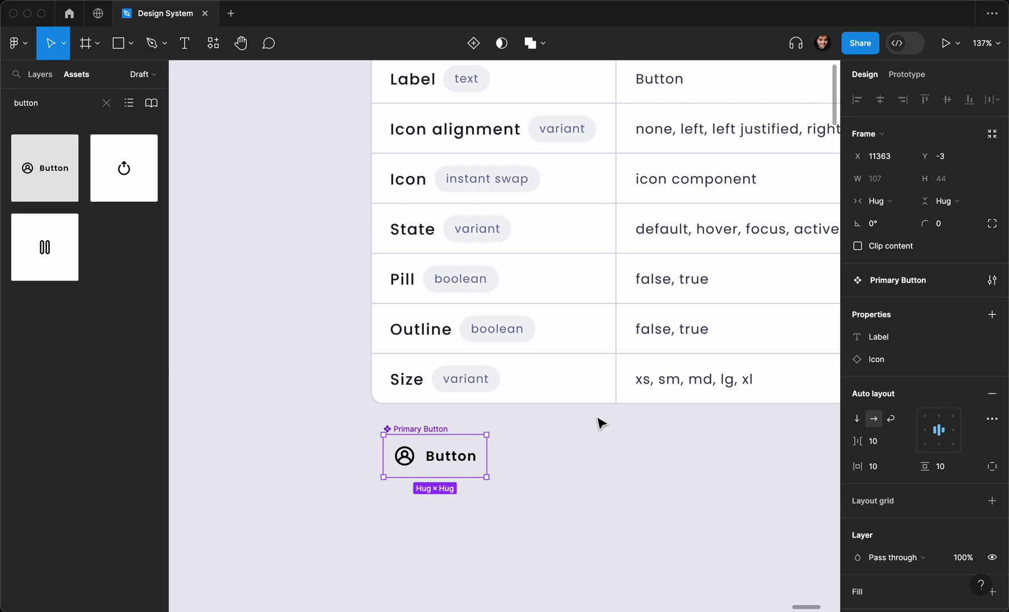
# Step: Add a variant property named "Icon Alignment" to the Primary Button component and move the component set to about X 11350, Y -13
pyautogui.click(991, 316)
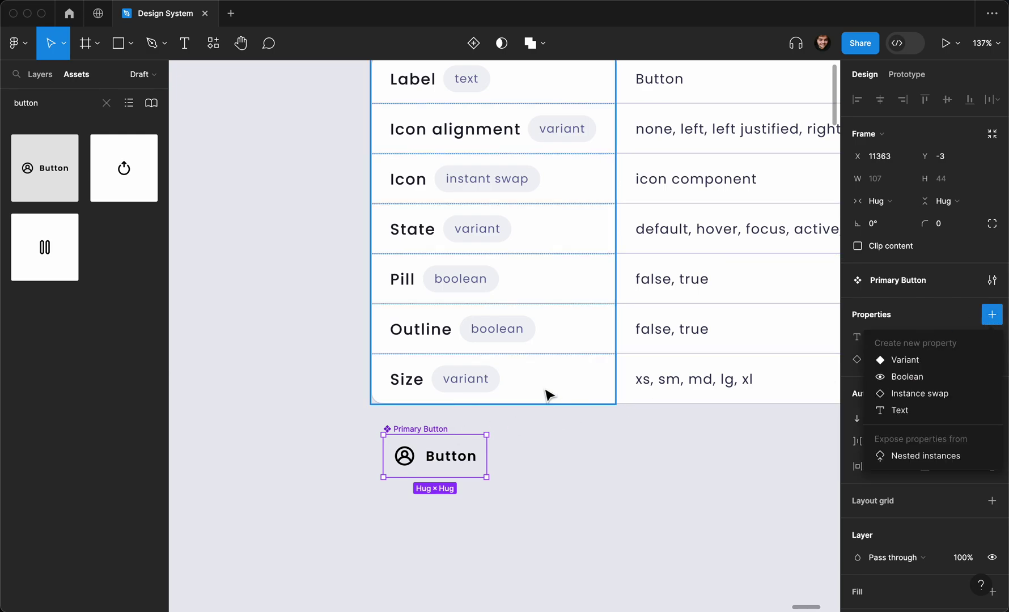
pyautogui.hscroll(1, 590, 178)
pyautogui.scroll(1, 590, 178)
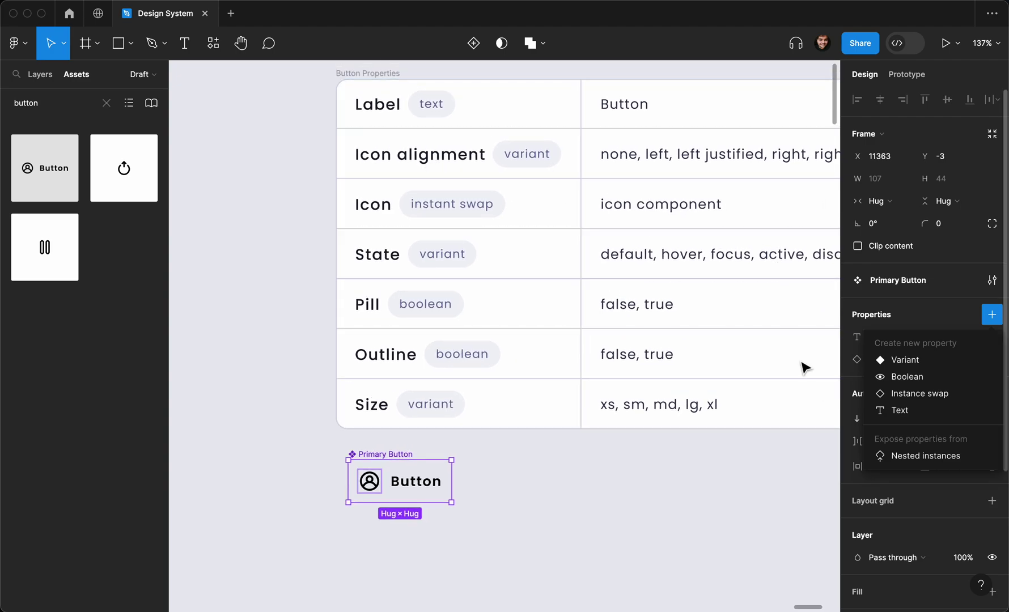
pyautogui.click(894, 366)
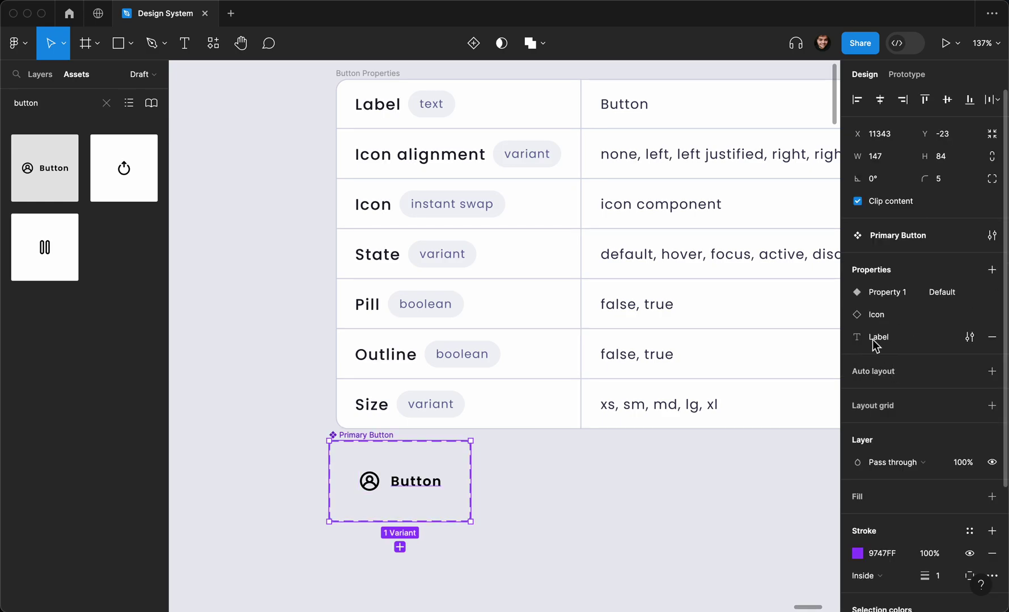
pyautogui.doubleClick(887, 291)
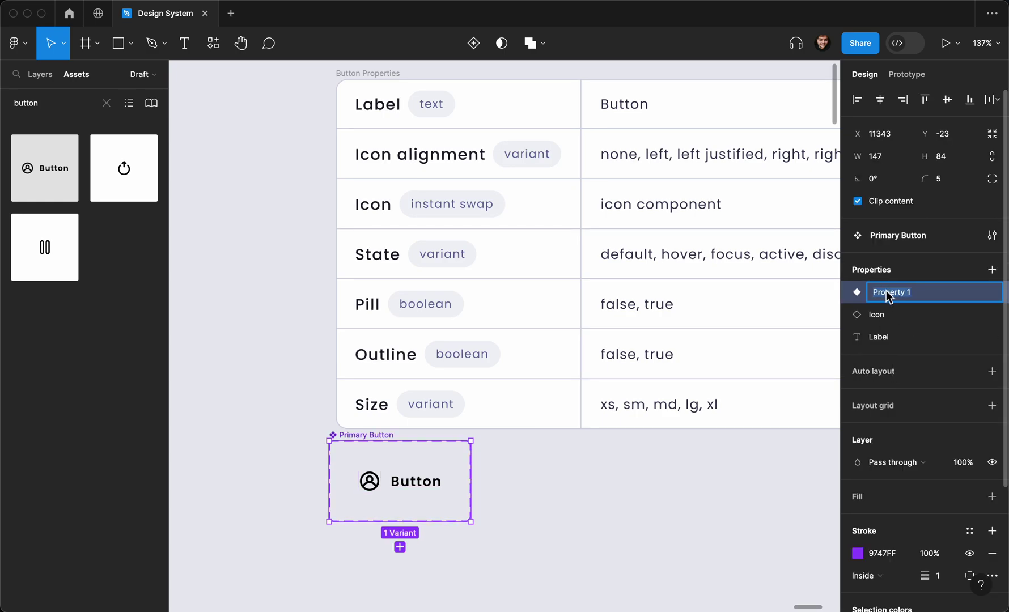
pyautogui.press('BackSpace')
pyautogui.write('Icon Alignment')
pyautogui.press('Return')
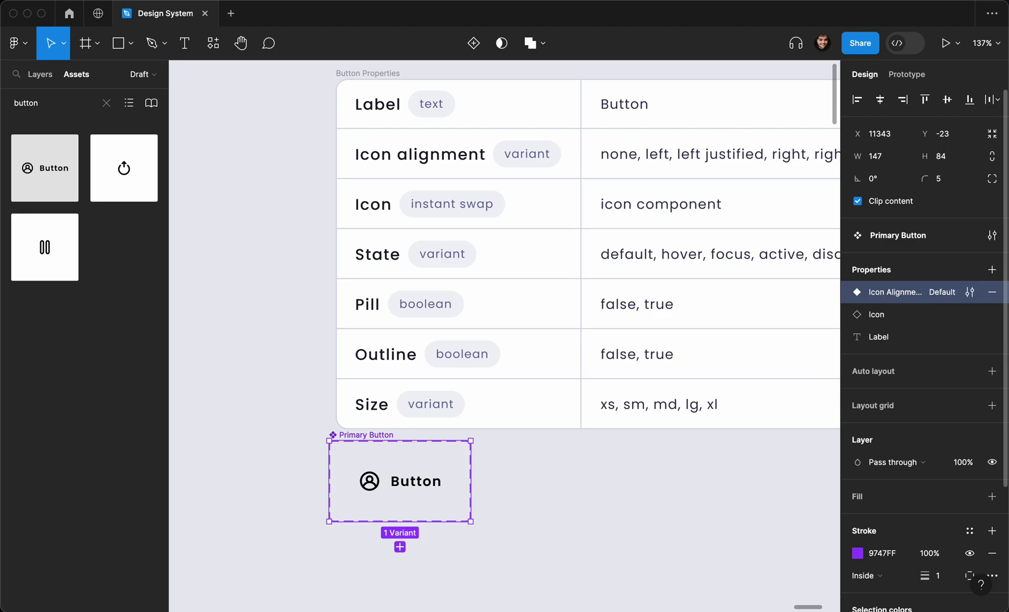
pyautogui.moveTo(342, 441); pyautogui.dragTo(349, 450)
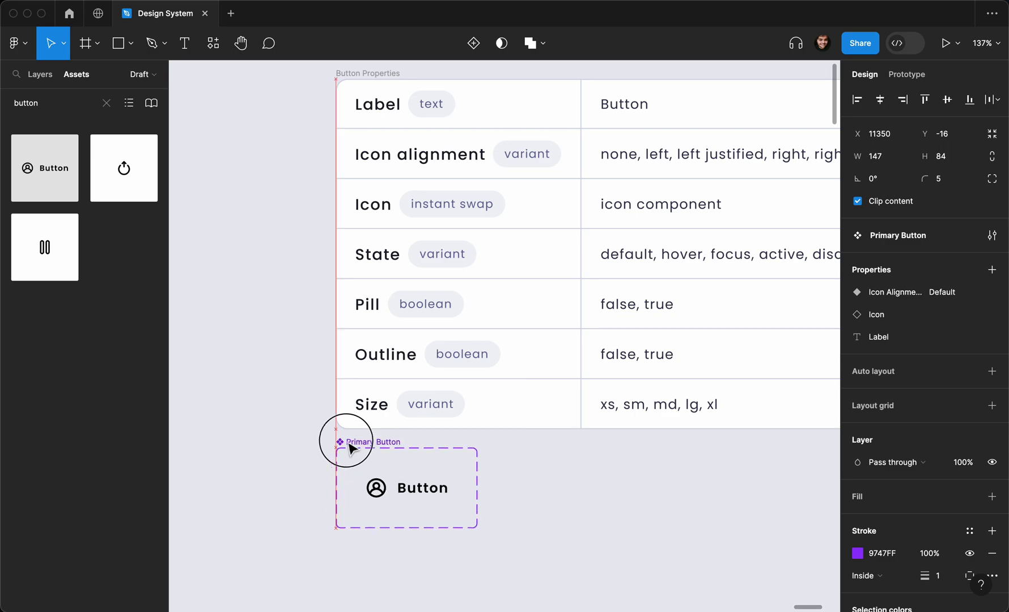
# Step: Apply the spacing variable sm (8) to the horizontal gap between the button variant's icon and label
pyautogui.doubleClick(413, 493)
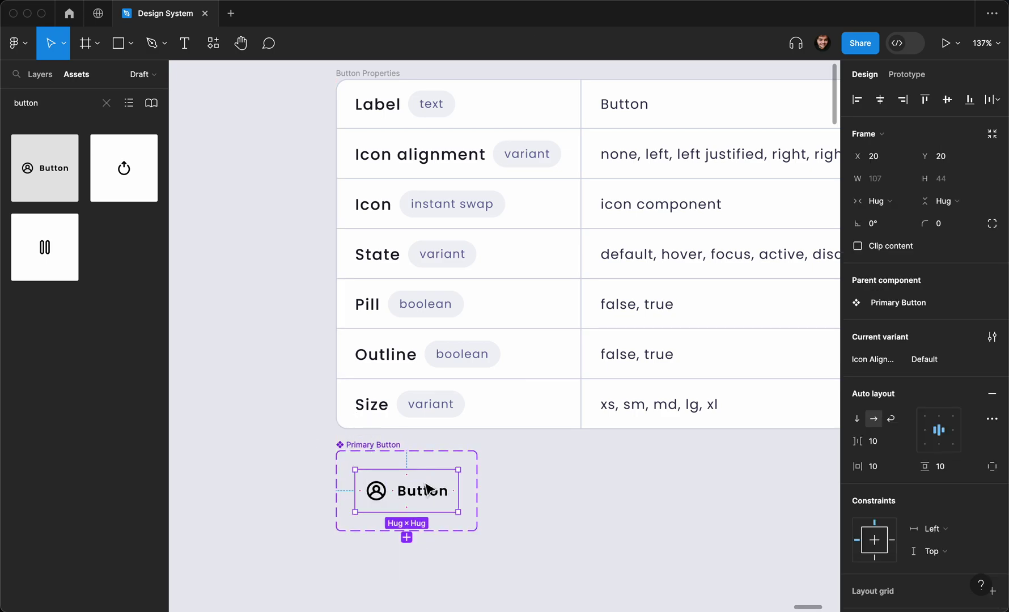
pyautogui.scroll(5, 426, 489)
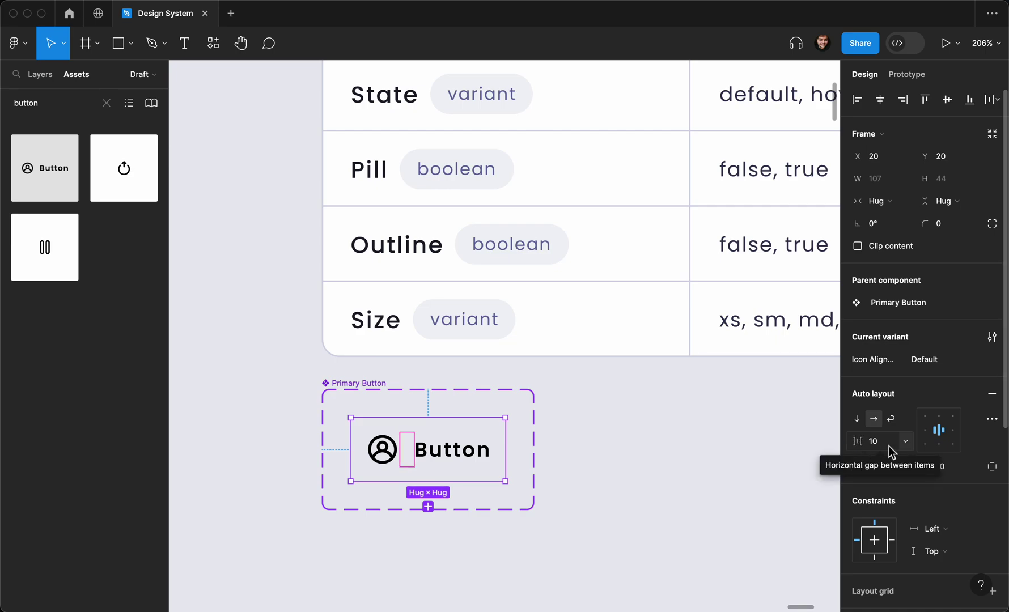
pyautogui.click(906, 441)
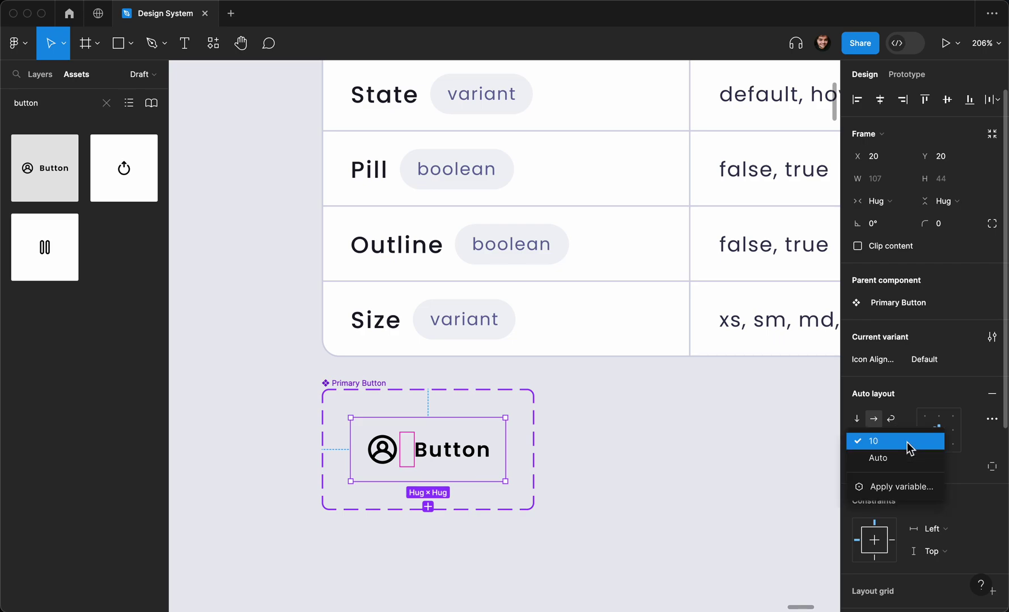
pyautogui.click(885, 488)
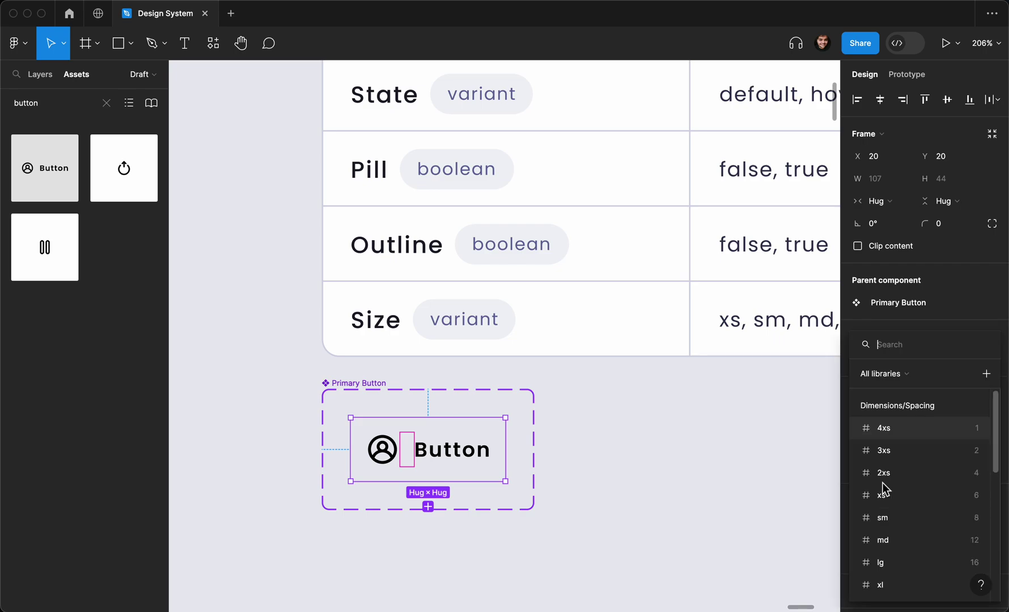
pyautogui.scroll(-1, 908, 501)
pyautogui.click(907, 504)
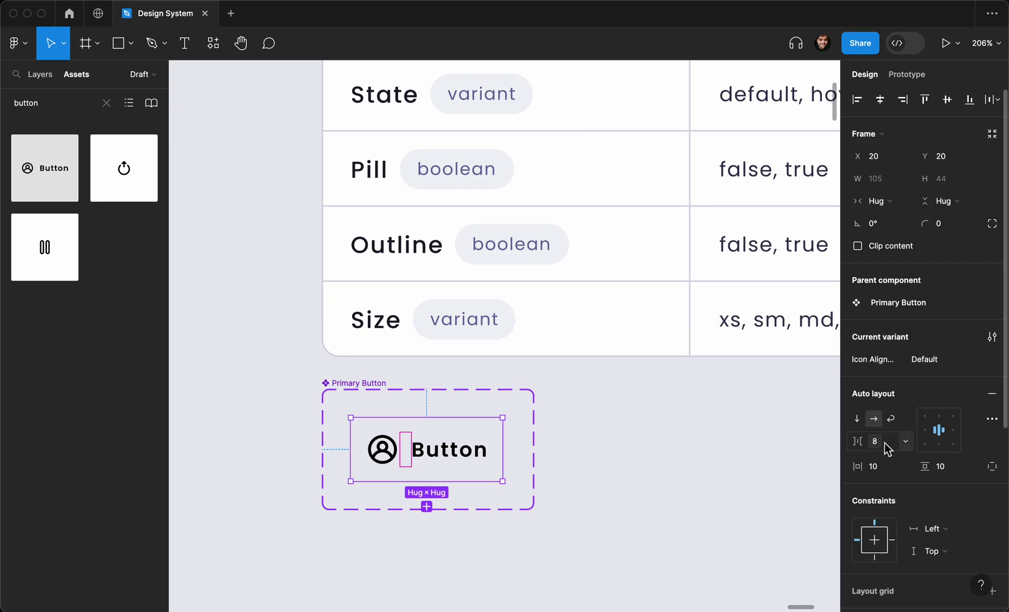
# Step: Apply the spacing variable lg (16) to the button variant's vertical padding
pyautogui.click(972, 468)
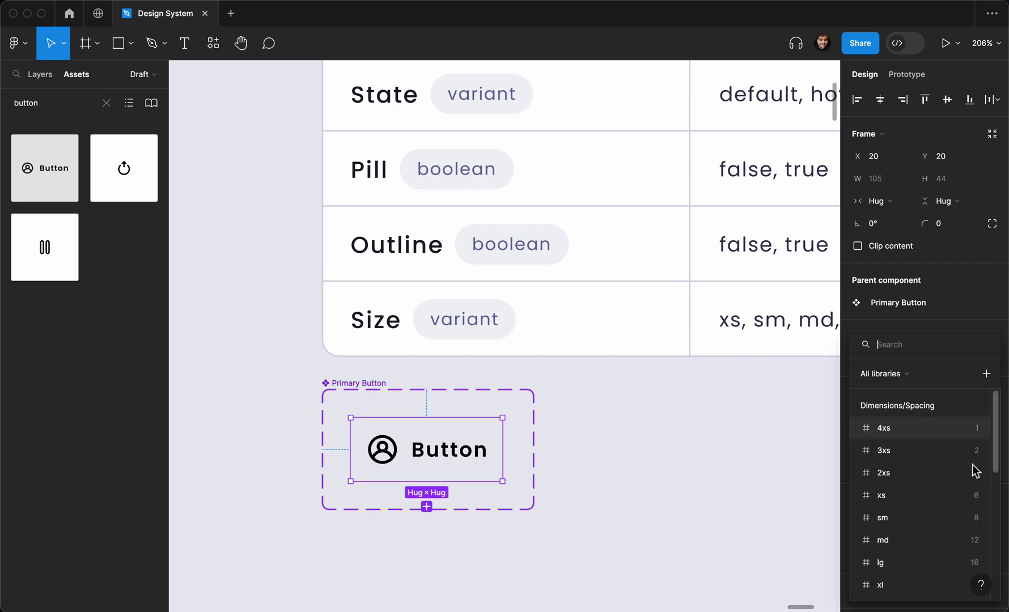
pyautogui.scroll(-2, 953, 504)
pyautogui.scroll(-1, 954, 504)
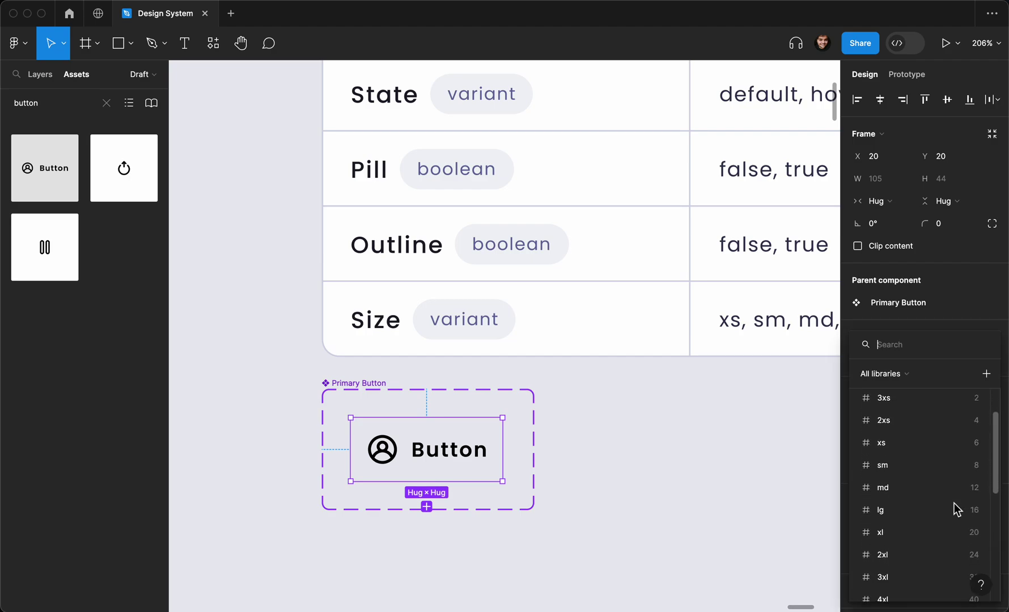
pyautogui.click(953, 509)
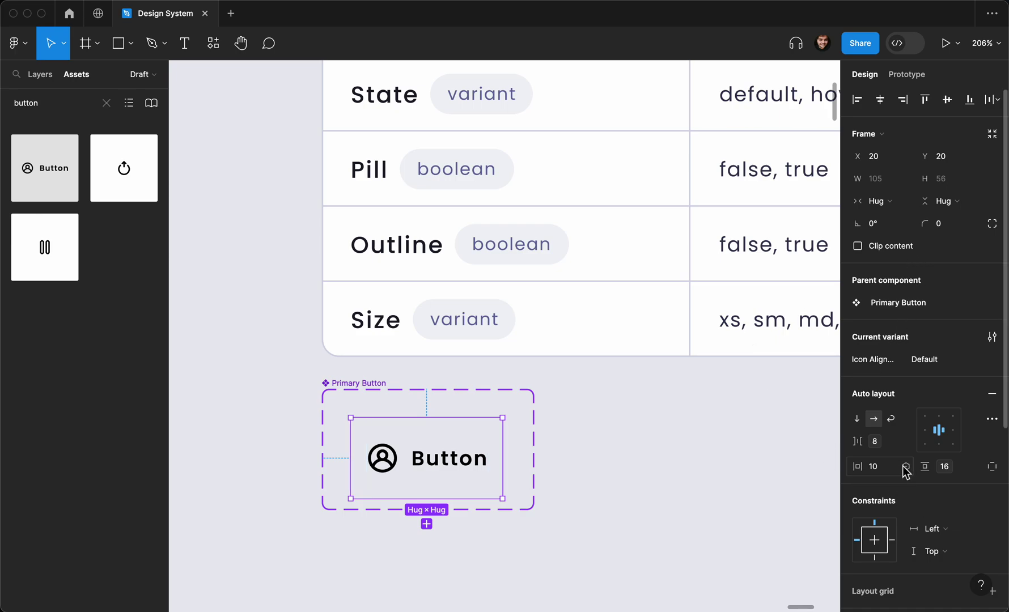
# Step: Apply the spacing variable 2xl (24) to the button variant's horizontal padding and deselect it
pyautogui.click(905, 467)
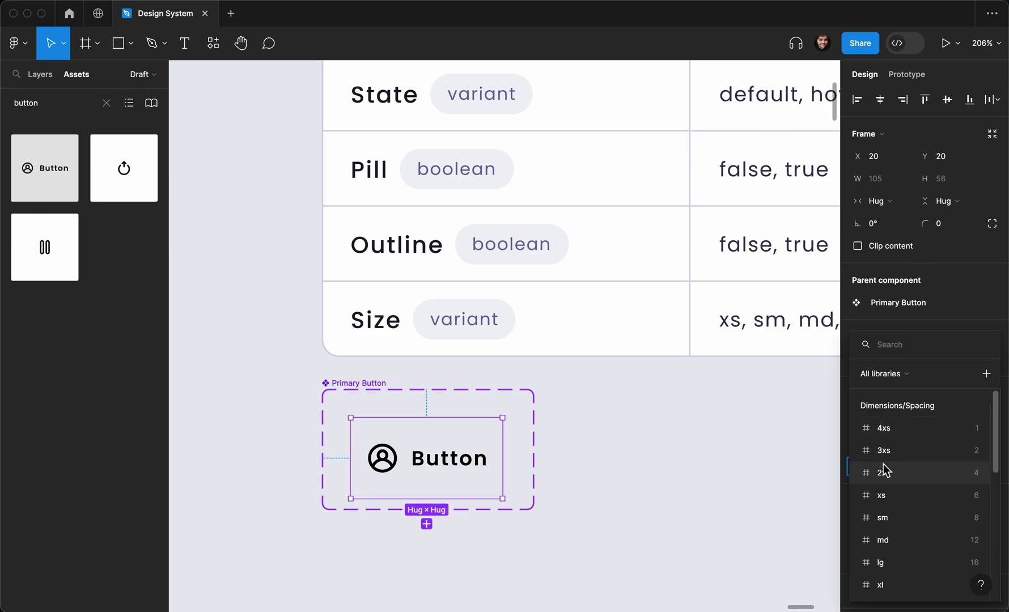
pyautogui.scroll(-3, 898, 487)
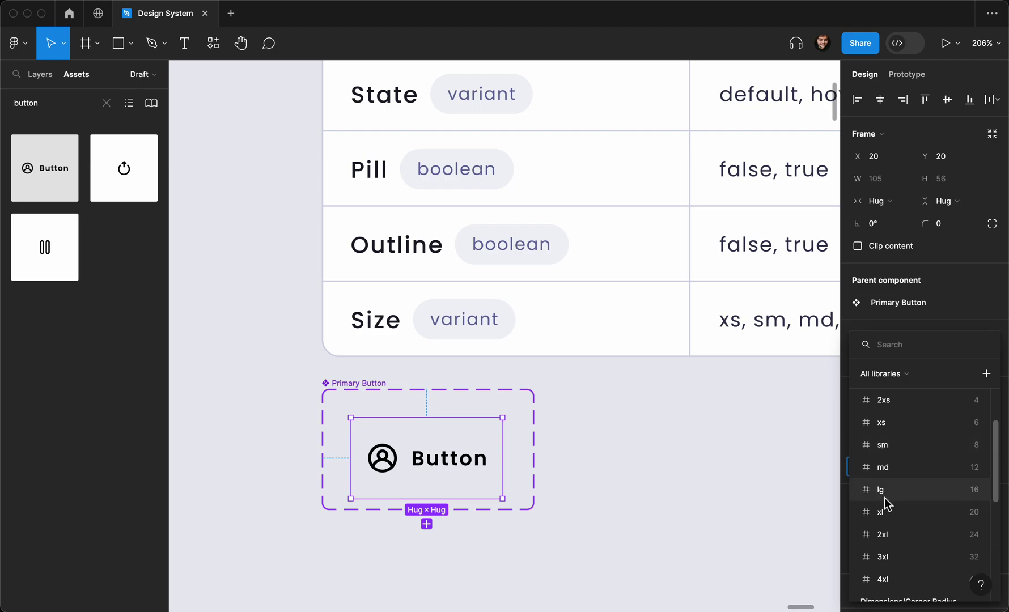
pyautogui.scroll(-2, 885, 500)
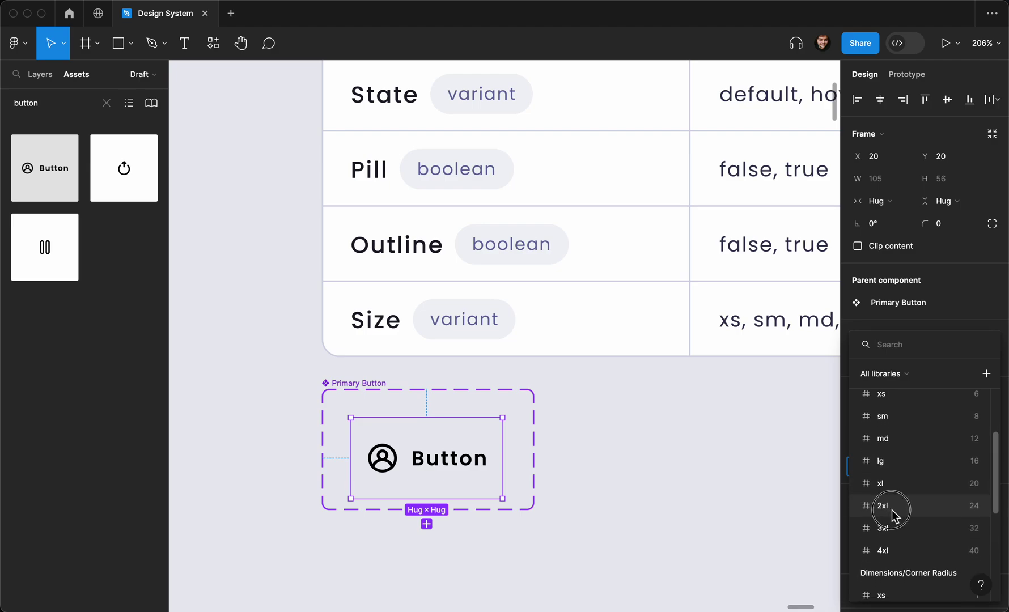
pyautogui.click(891, 510)
pyautogui.click(614, 450)
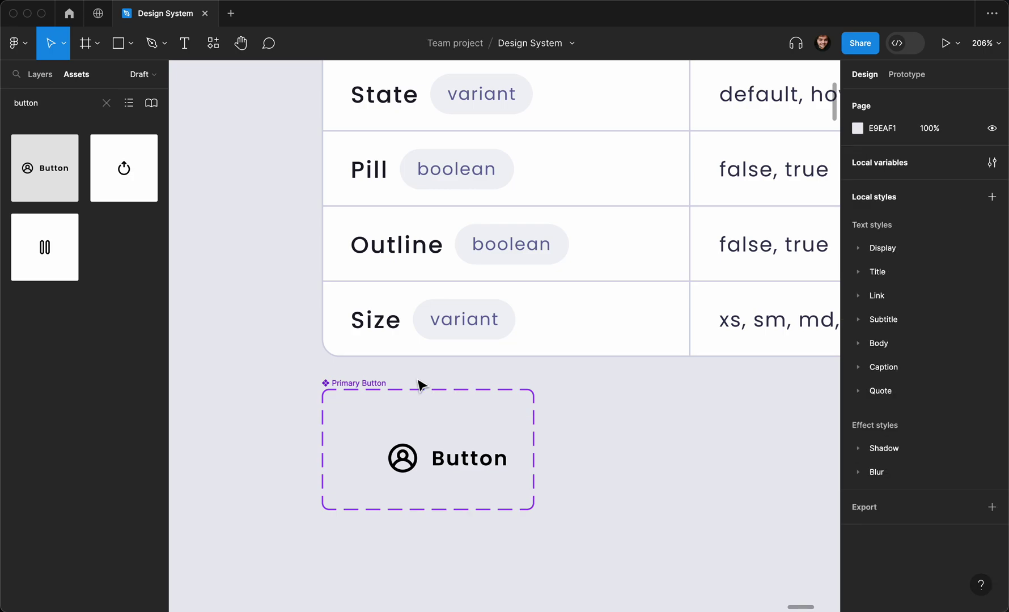
# Step: Enlarge the Primary Button component set to about 748 × 355 to make room for more variants
pyautogui.click(374, 385)
pyautogui.scroll(-5, 374, 389)
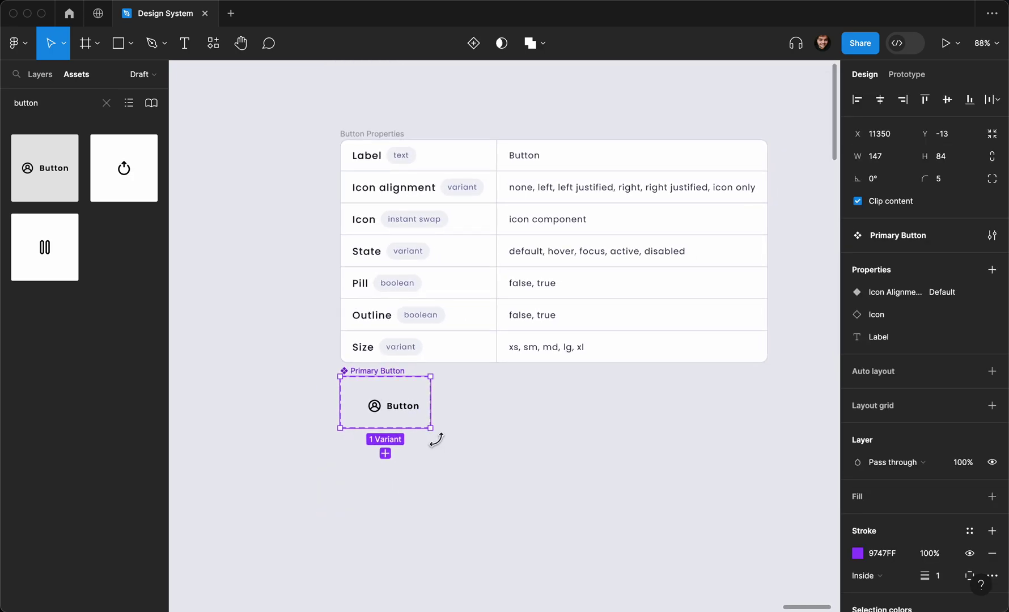
pyautogui.moveTo(430, 428); pyautogui.dragTo(799, 594)
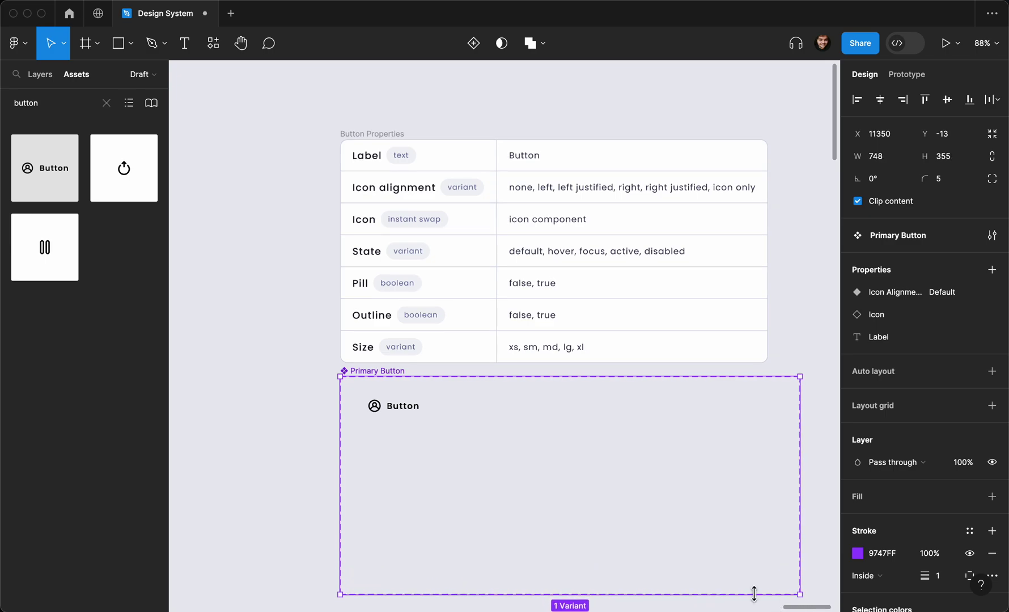
# Step: Fill the Default button variant with the color token Colors/Primary/Surface/default
pyautogui.scroll(5, 348, 374)
pyautogui.click(423, 426)
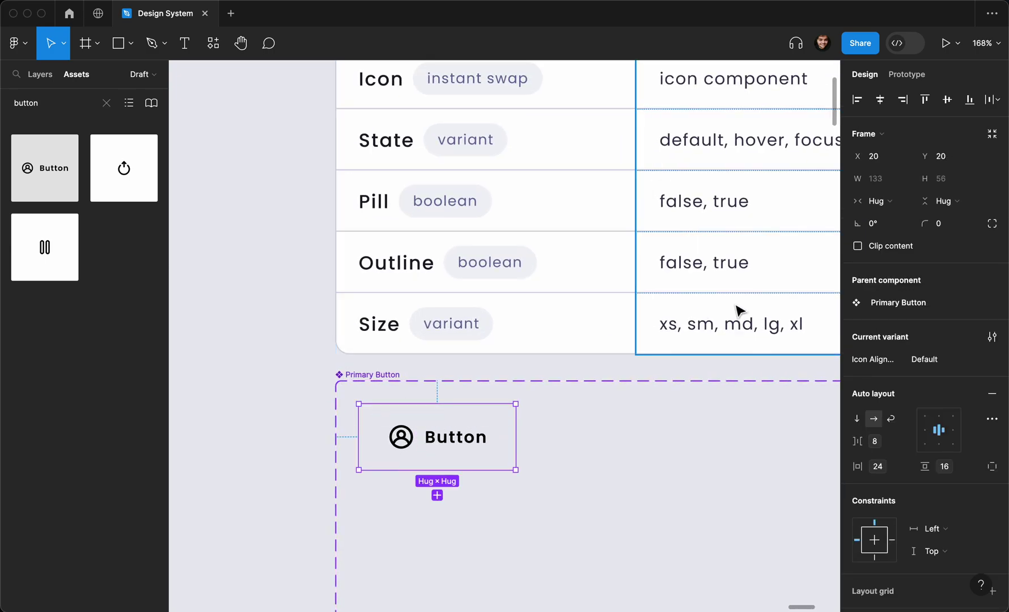
pyautogui.scroll(-3, 944, 404)
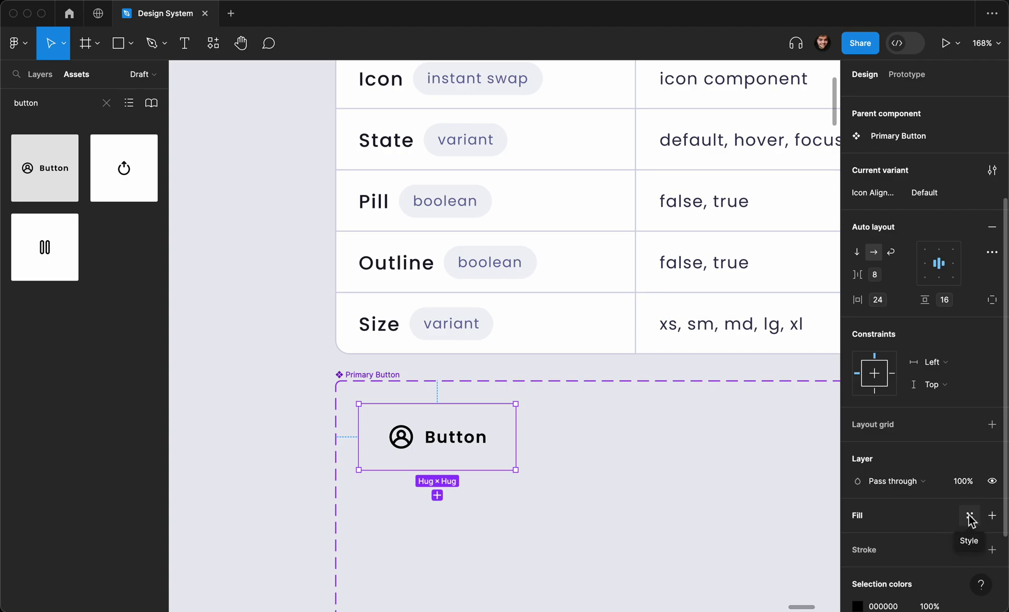
pyautogui.click(969, 516)
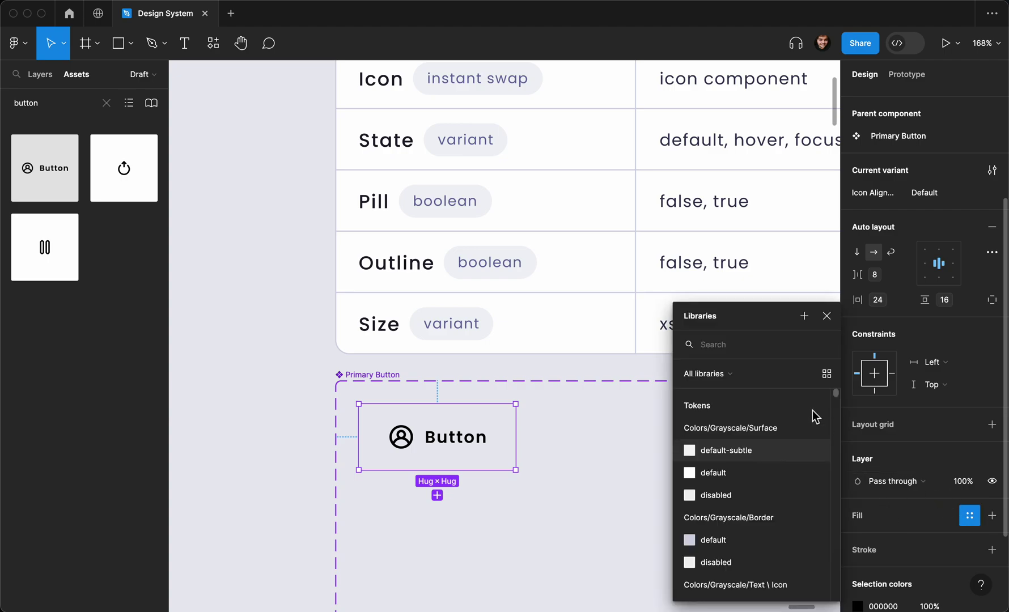
pyautogui.scroll(-1, 762, 431)
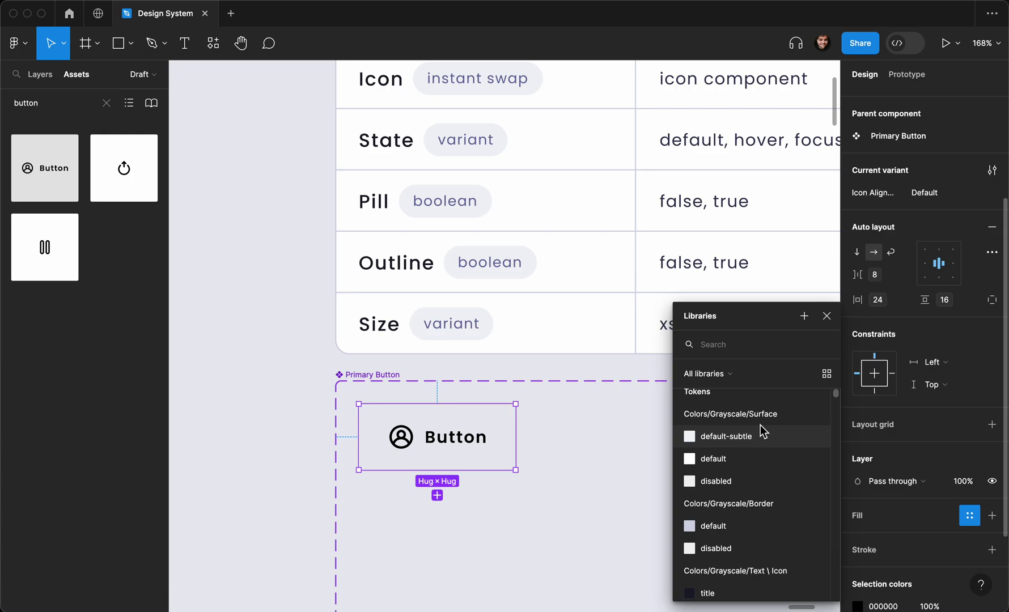
pyautogui.scroll(-10, 762, 431)
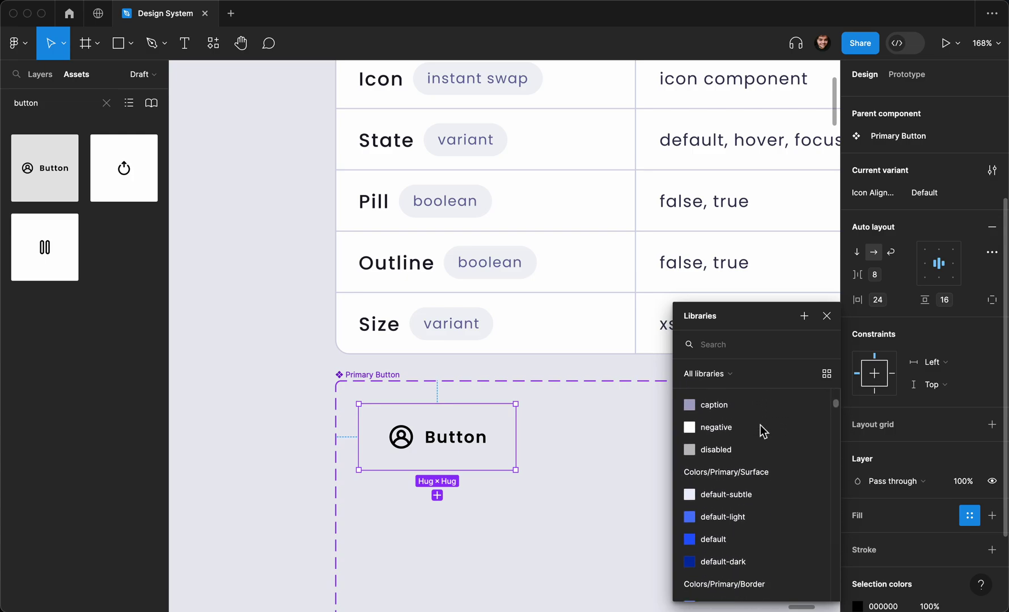
pyautogui.scroll(10, 762, 431)
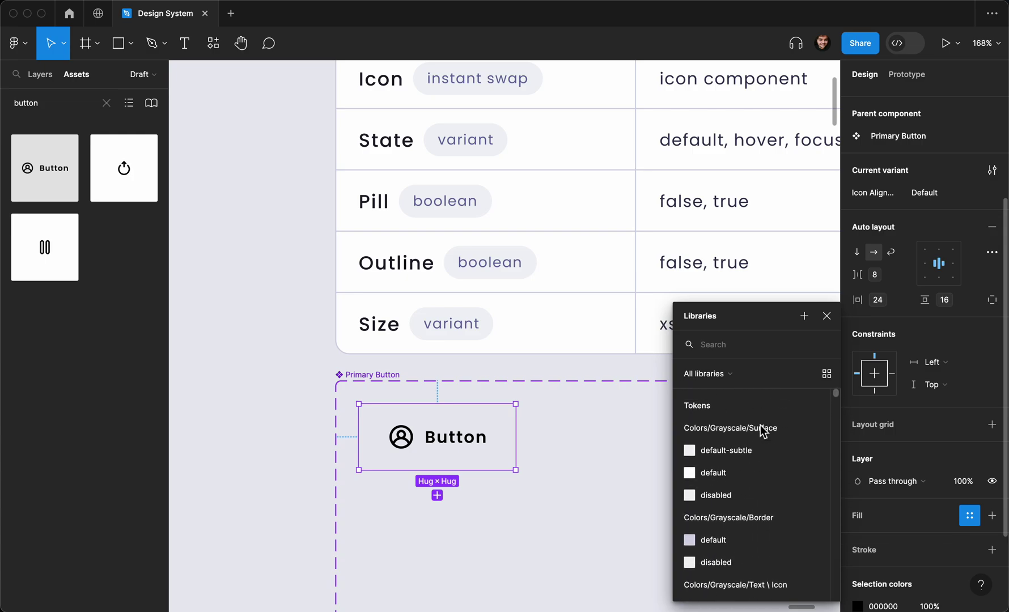
pyautogui.write('surface')
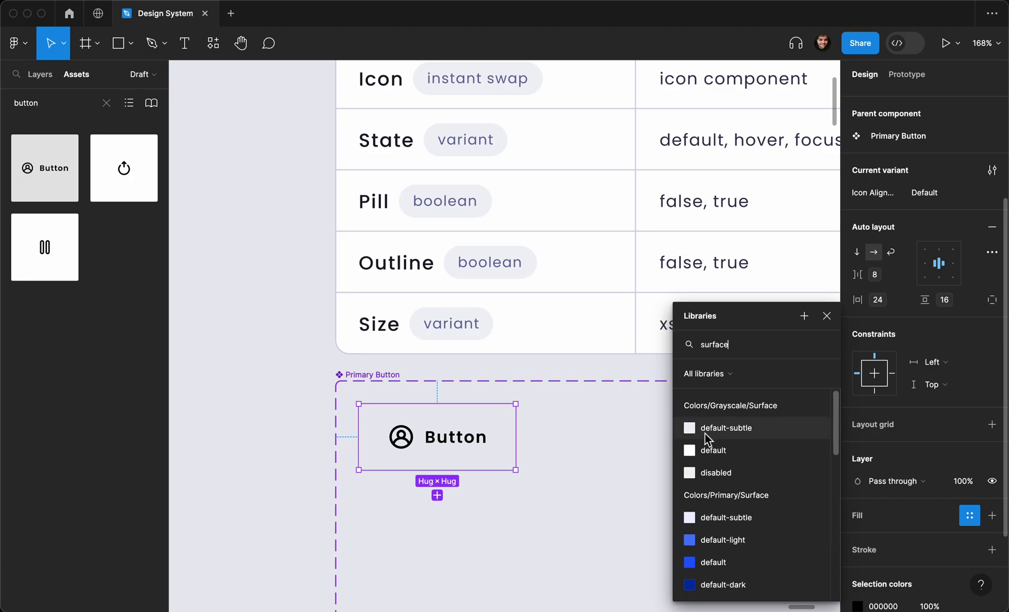
pyautogui.scroll(-2, 704, 434)
pyautogui.click(709, 507)
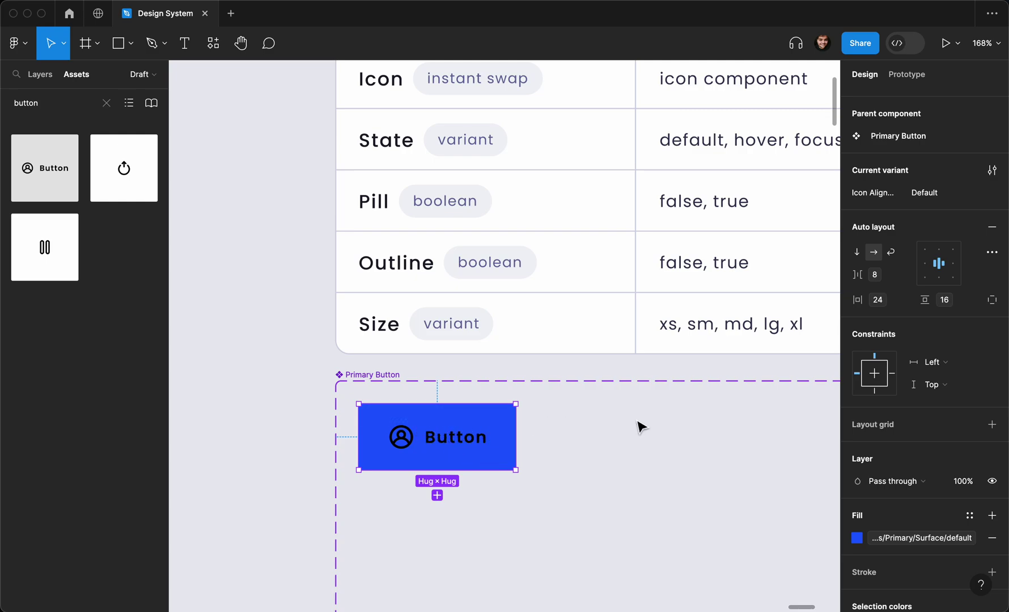
# Step: Replace the black color of the variant's icon and label with the token Colors/Grayscale/Text \ Icon/negative
pyautogui.scroll(-5, 895, 431)
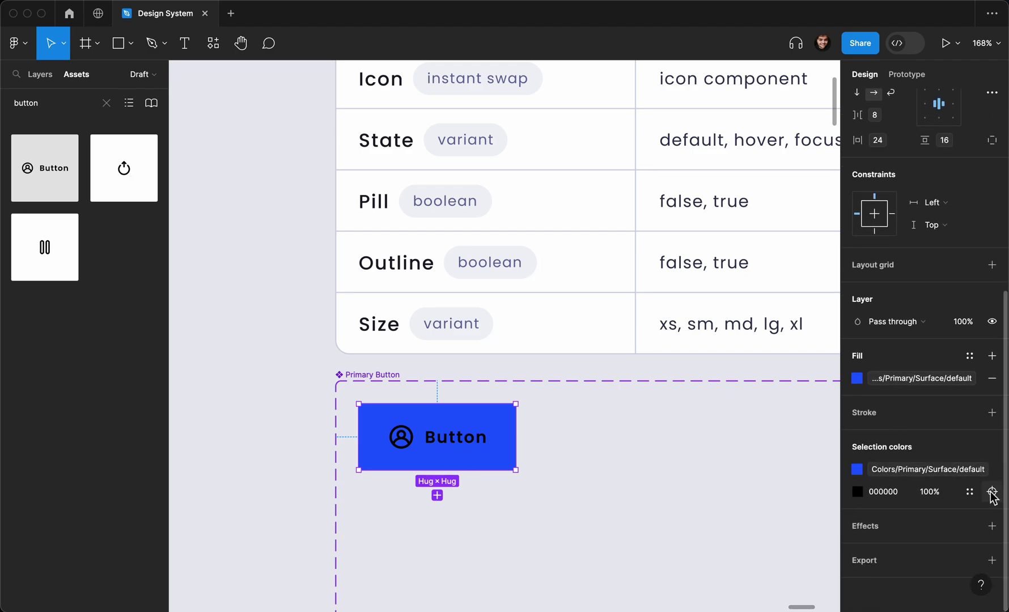
pyautogui.click(970, 492)
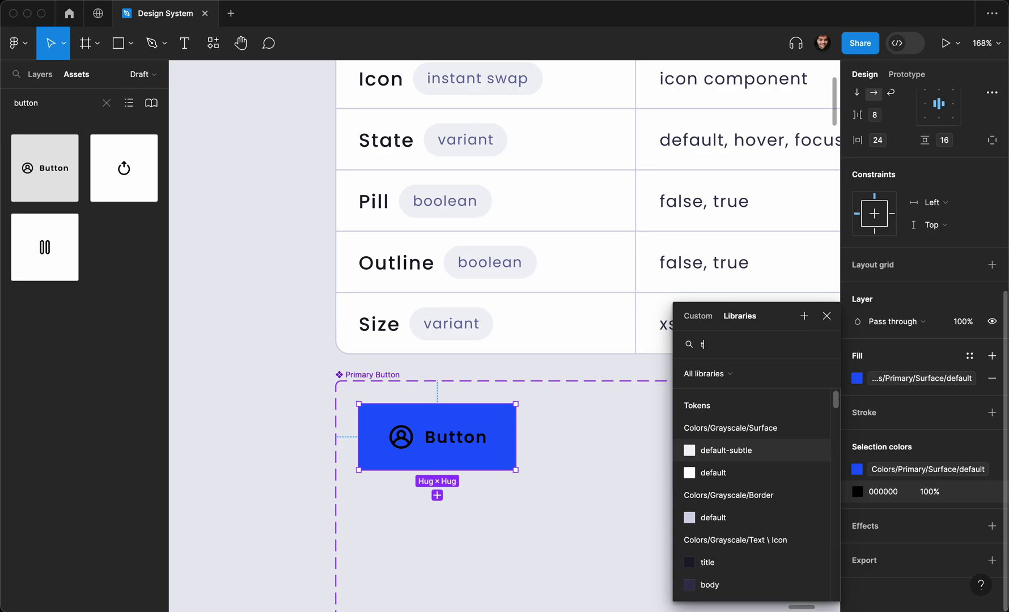
pyautogui.write('text')
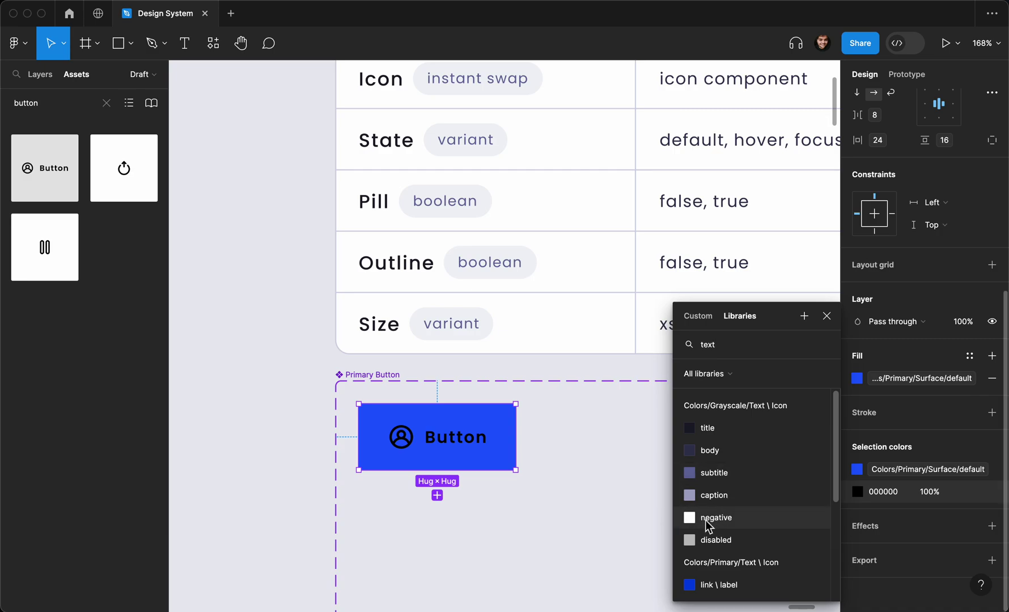
pyautogui.click(733, 528)
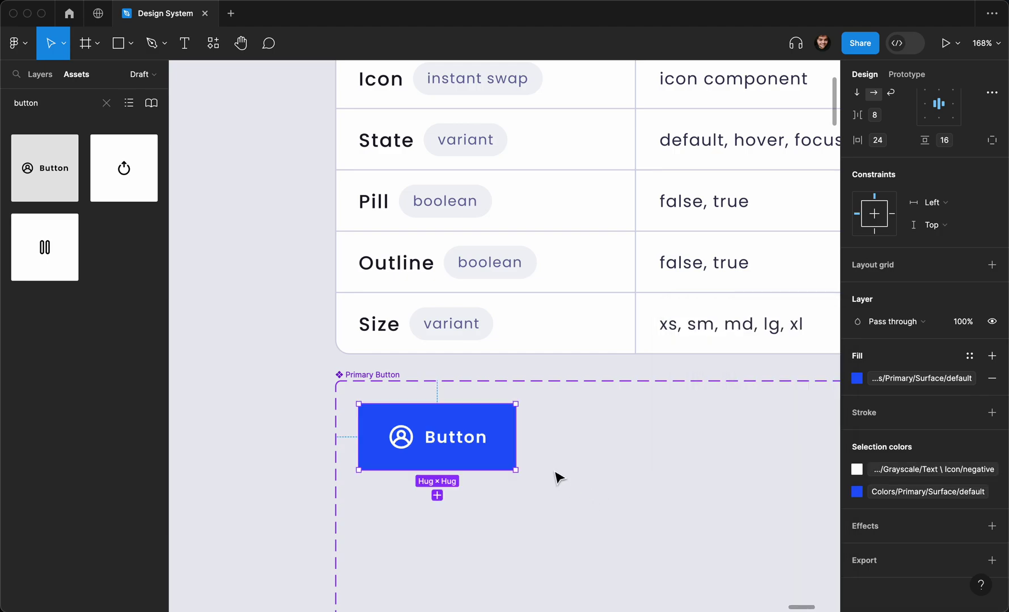
# Step: Apply the corner radius variable 2xl (12) to the Default button variant and deselect it
pyautogui.scroll(6, 910, 426)
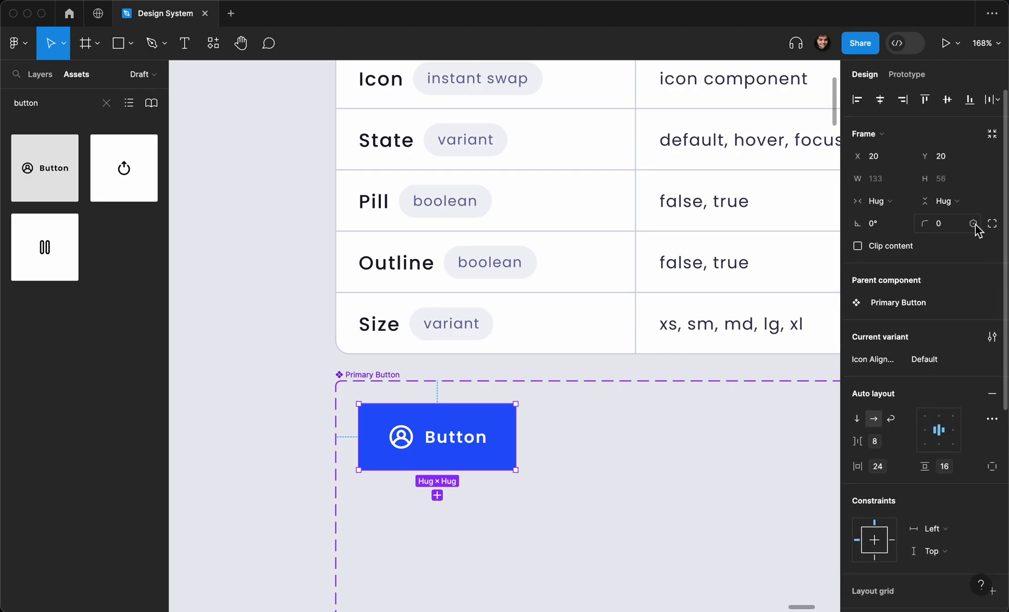
pyautogui.click(973, 224)
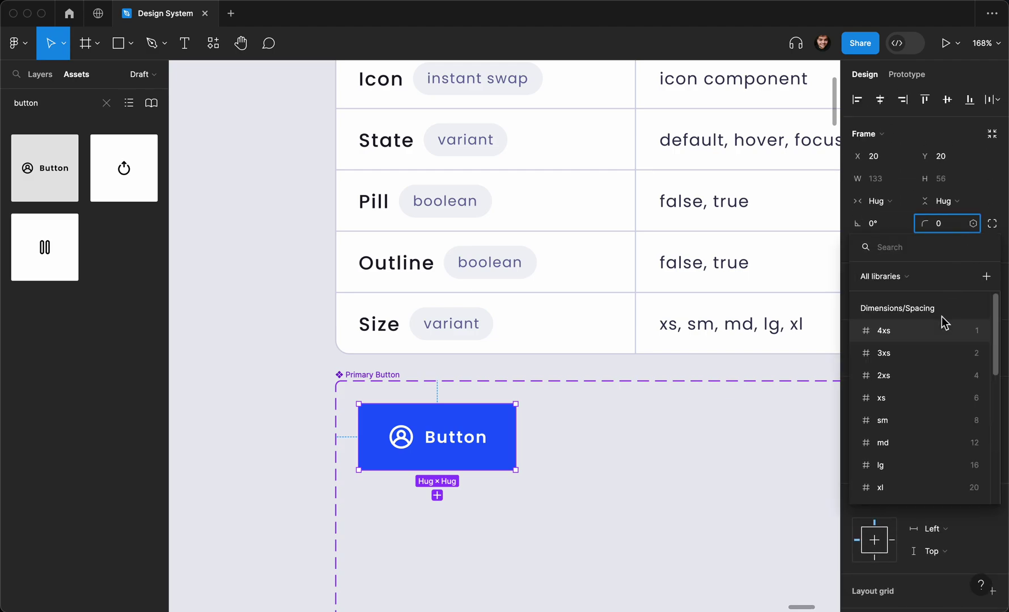
pyautogui.scroll(-5, 931, 330)
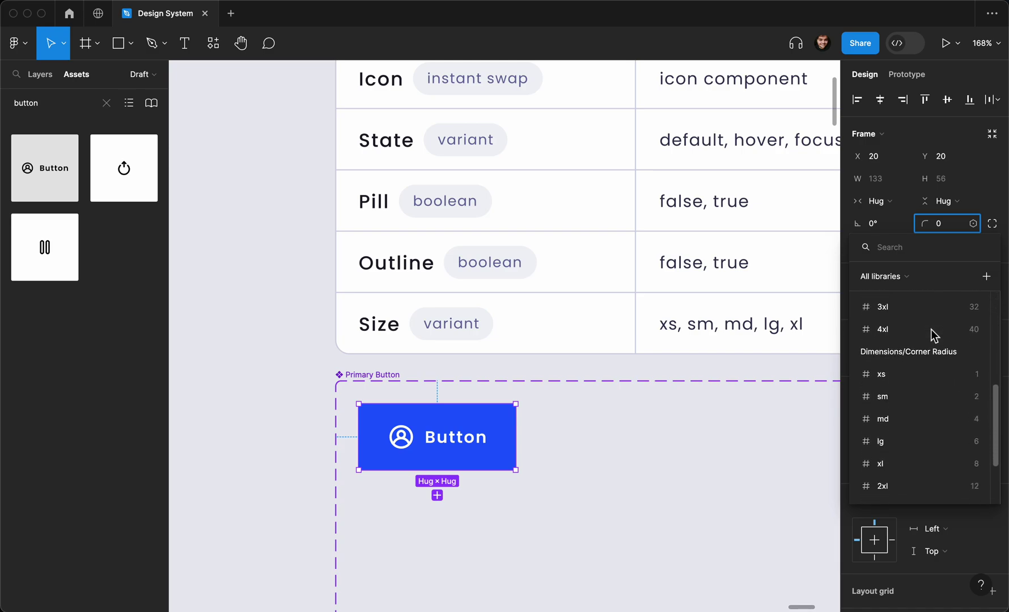
pyautogui.scroll(-3, 940, 338)
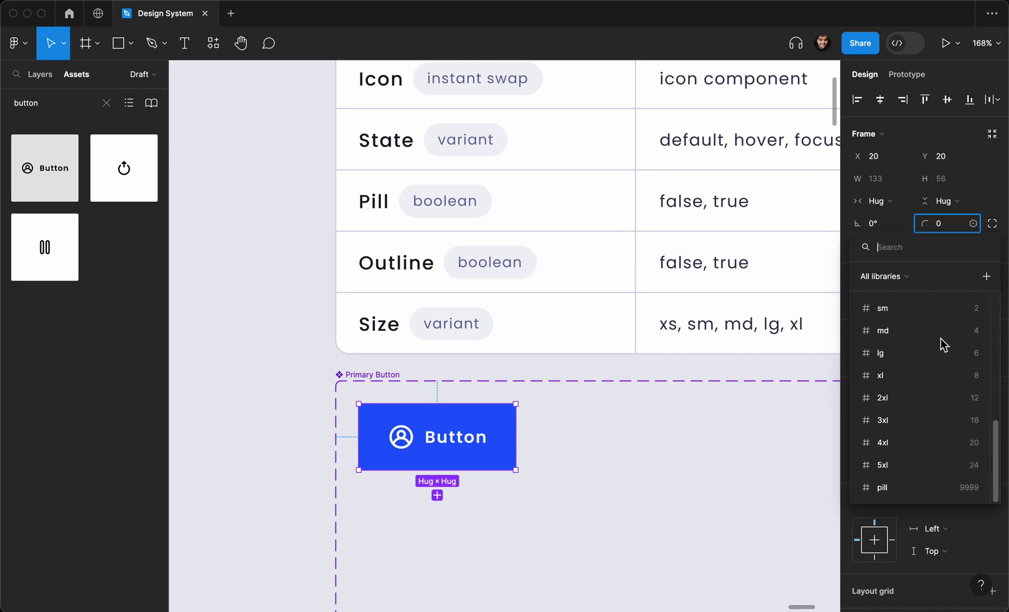
pyautogui.click(934, 395)
pyautogui.click(687, 432)
pyautogui.scroll(-3, 686, 436)
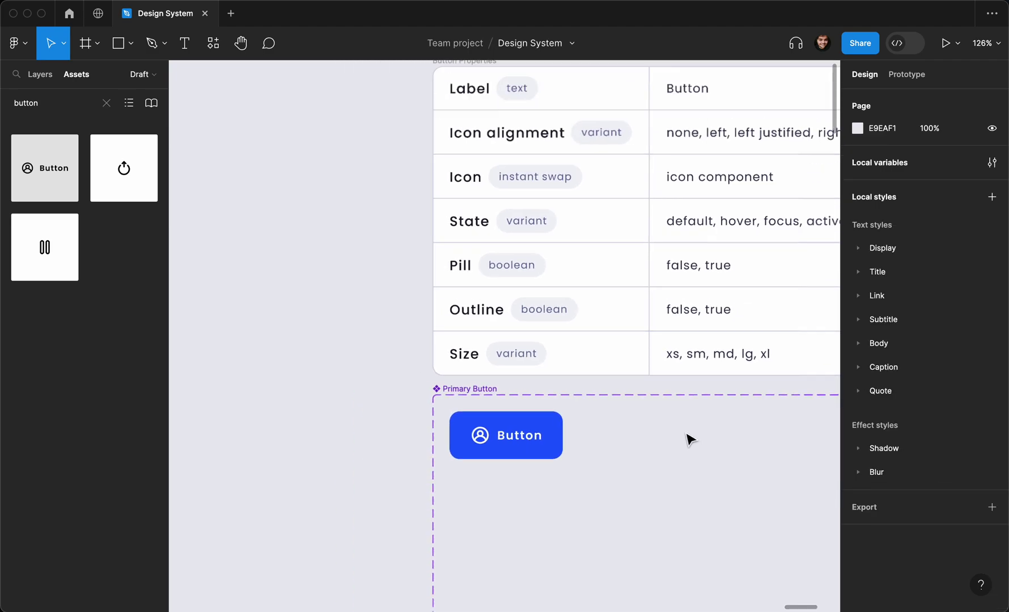
pyautogui.scroll(-3, 689, 440)
# Step: Duplicate the blue button variant and place the copy beside the original, aligned with it at Y 20
pyautogui.click(505, 435)
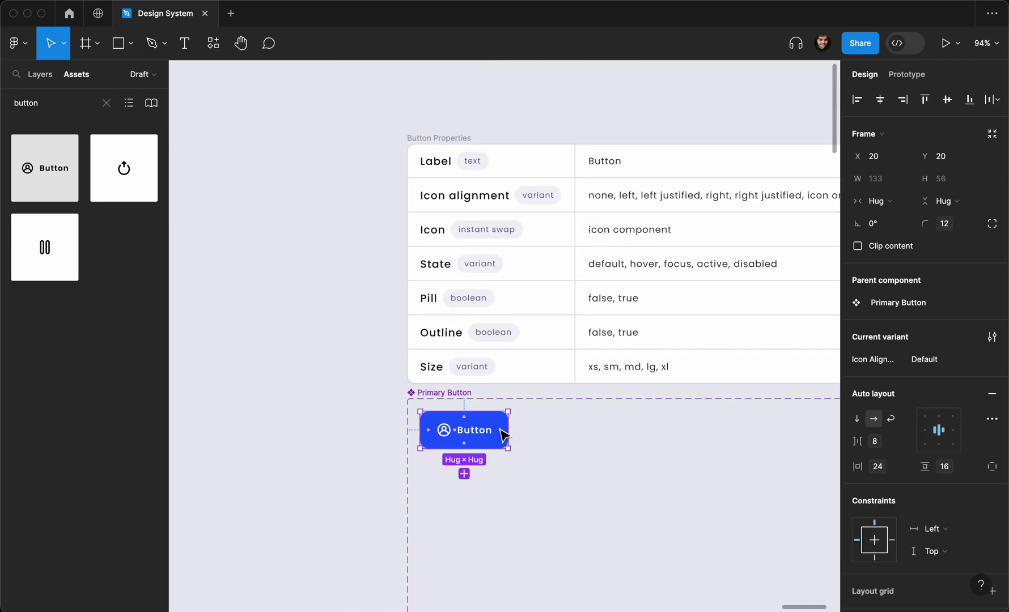
pyautogui.scroll(2, 504, 435)
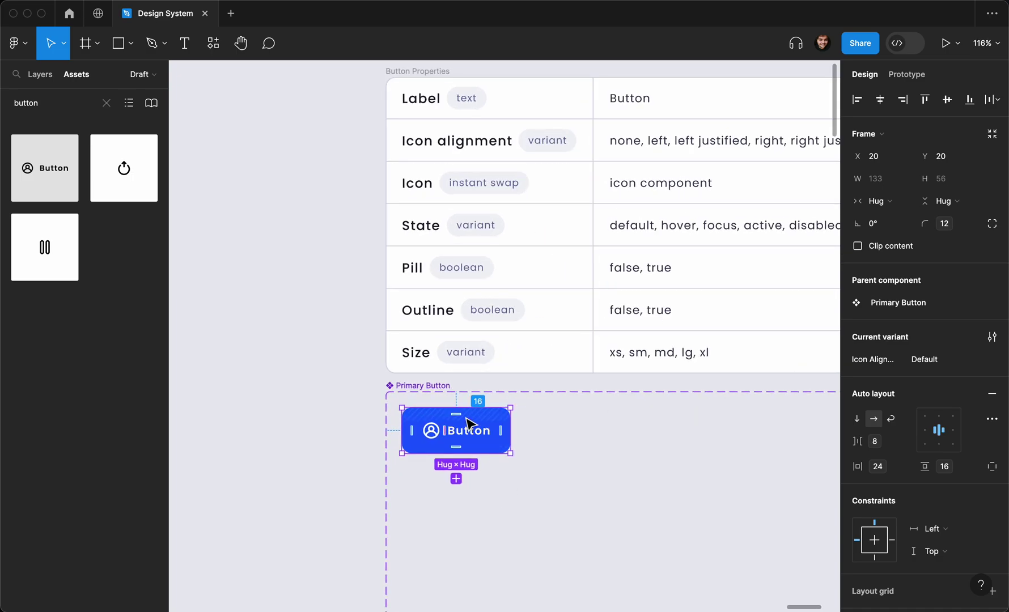
pyautogui.click(520, 412)
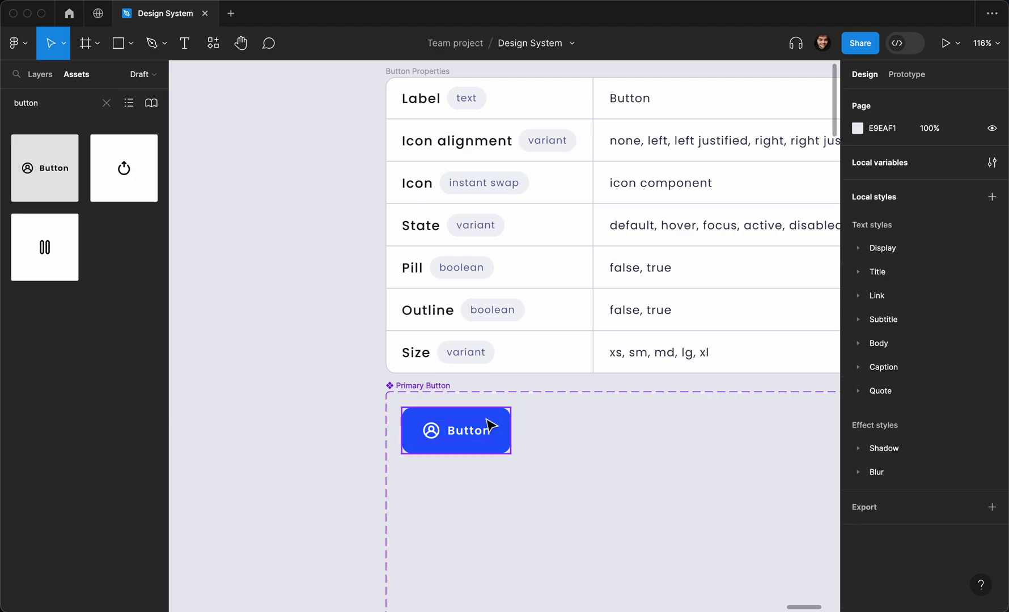
pyautogui.click(478, 428)
pyautogui.press('super+d')
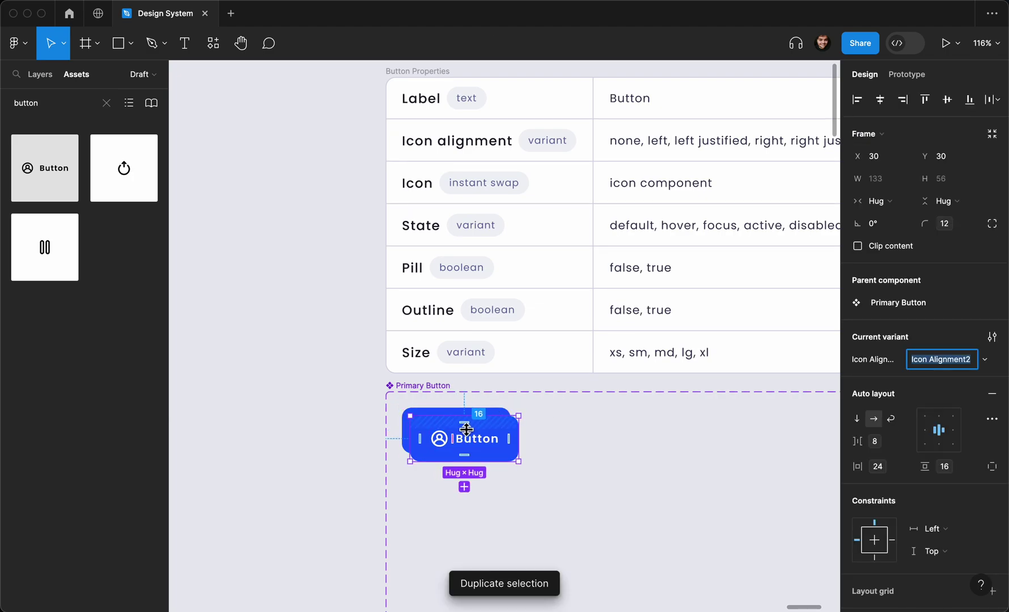
pyautogui.moveTo(484, 439); pyautogui.dragTo(580, 440)
pyautogui.press('Left')
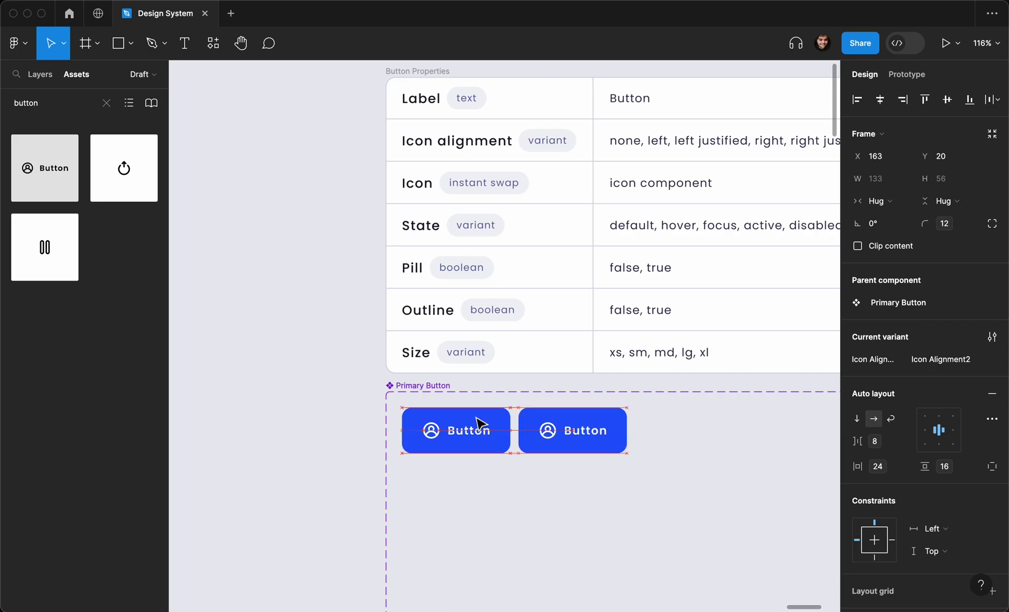
# Step: Repeat the duplication with a 10 px gap until six button variants stand in one row at Y 20
pyautogui.press('super+d')
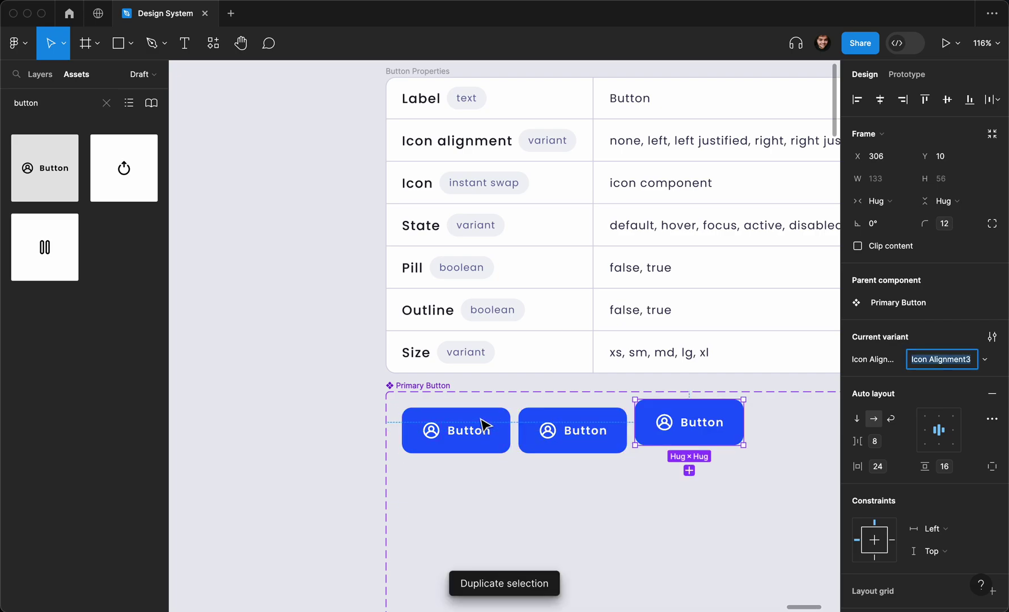
pyautogui.hscroll(2, 485, 425)
pyautogui.press('super+z')
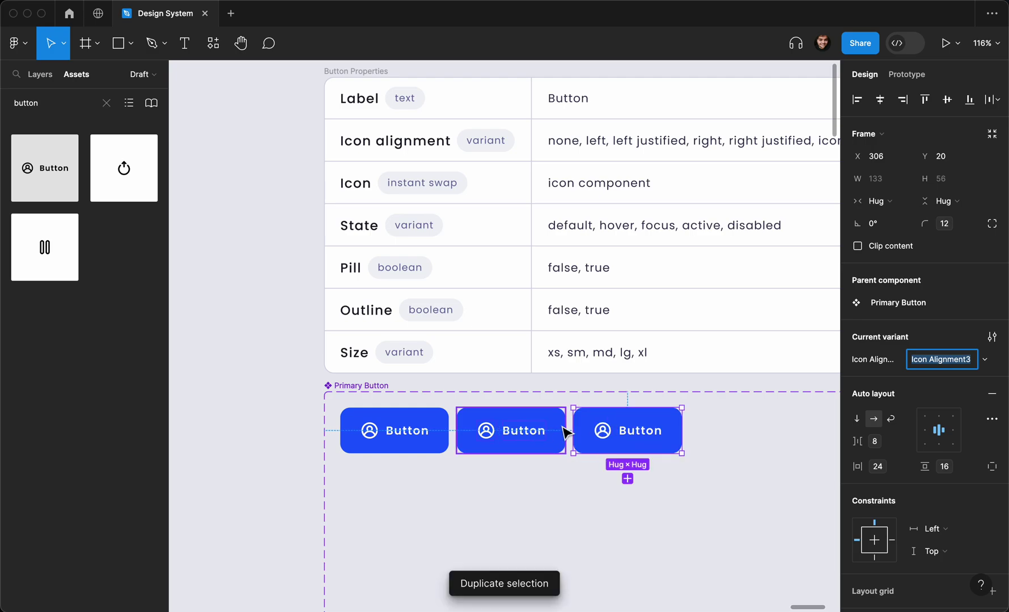
pyautogui.press('super+d')
pyautogui.press('super+d')
pyautogui.press('super+d')
pyautogui.scroll(-5, 576, 426)
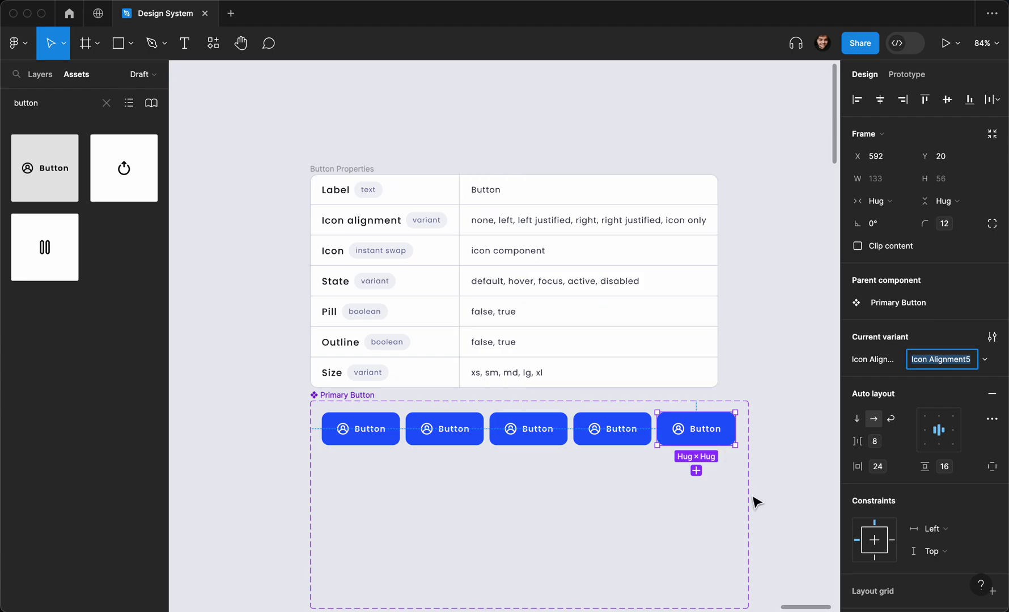
pyautogui.hotkey('ctrl', 'd')
pyautogui.scroll(3, 654, 483)
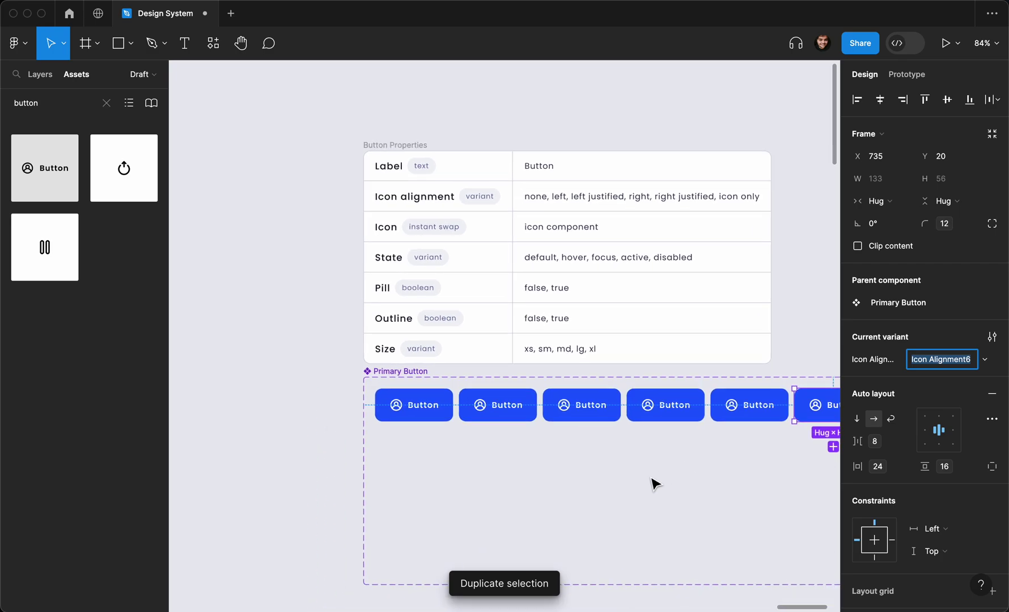
# Step: Delete the icon from the first button variant and move the second variant next to it at X 131
pyautogui.click(380, 398)
pyautogui.doubleClick(352, 397)
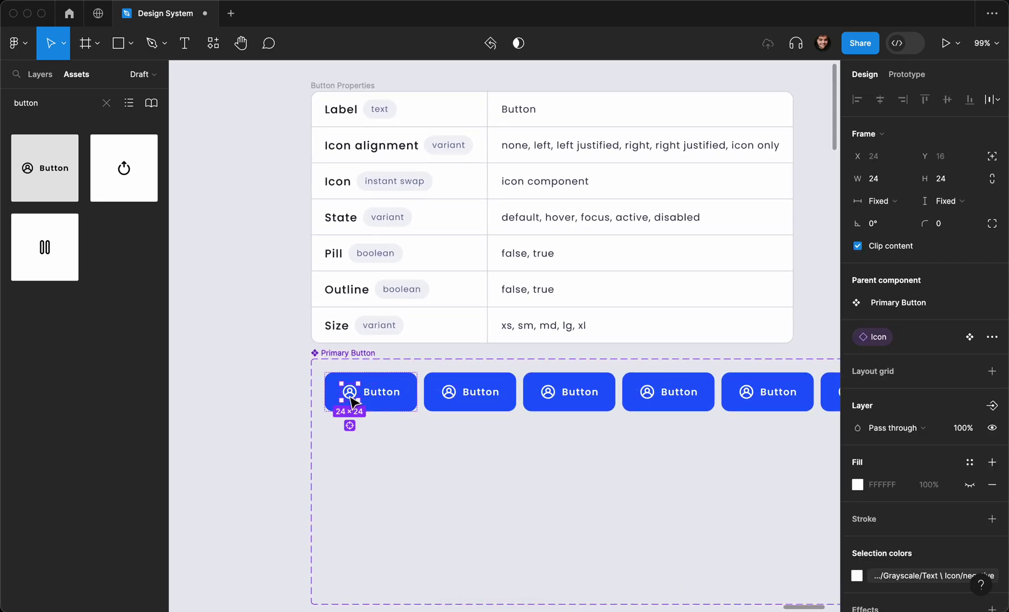
pyautogui.press('Delete')
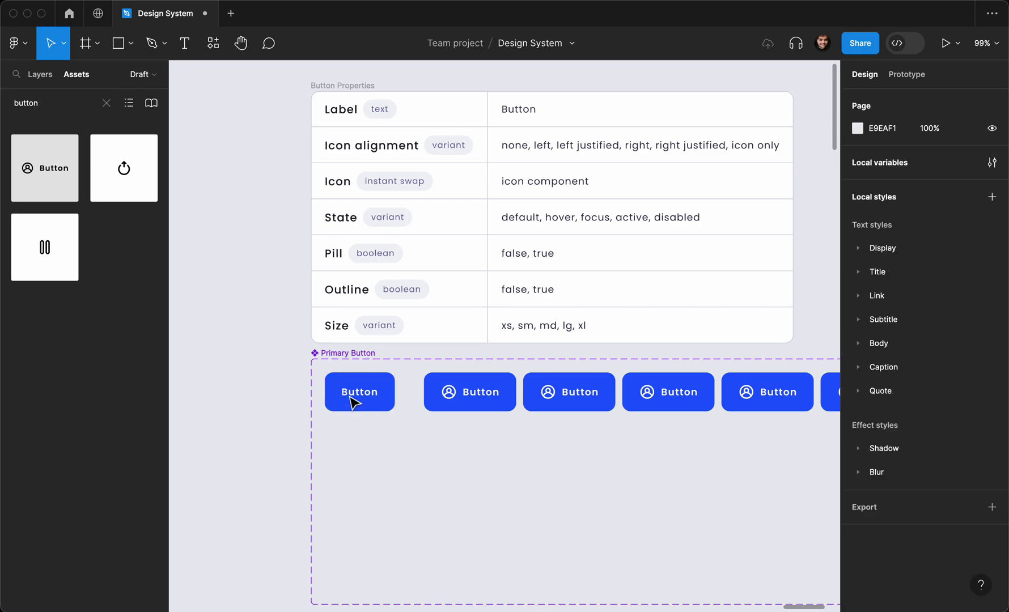
pyautogui.doubleClick(453, 393)
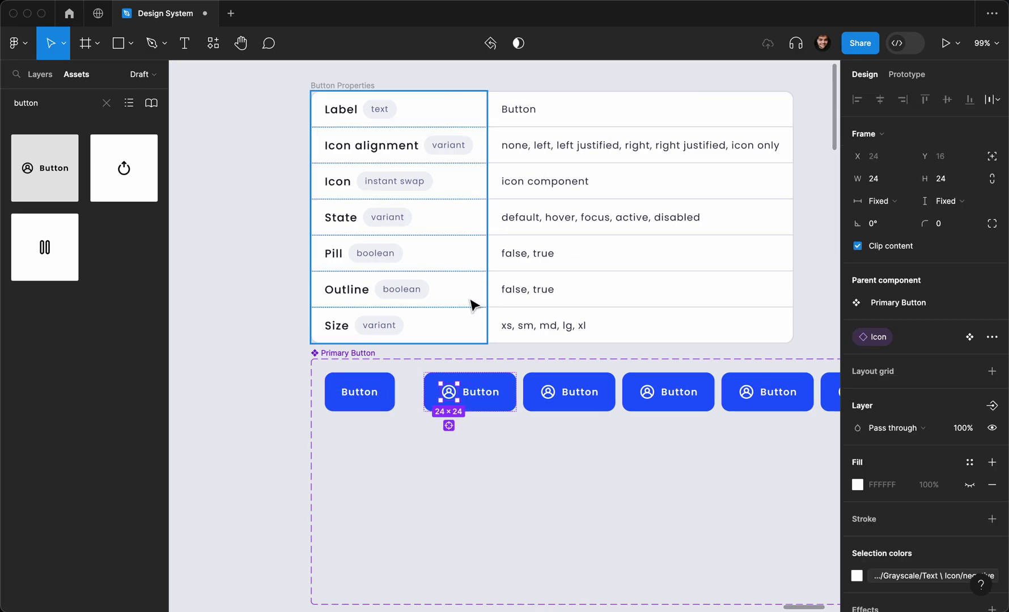
pyautogui.click(465, 438)
pyautogui.moveTo(544, 390)
pyautogui.mouseDown()
pyautogui.moveTo(466, 383)
pyautogui.moveTo(552, 370)
pyautogui.moveTo(554, 387)
pyautogui.mouseUp()
# Step: Try widening the third button variant to about 161 and undo the resize
pyautogui.scroll(3, 554, 387)
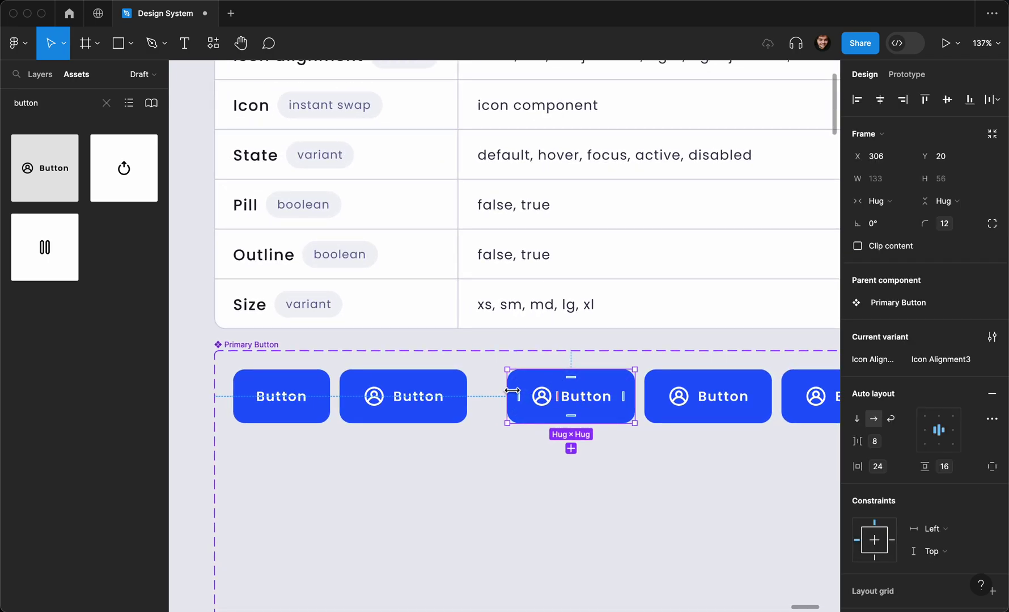
pyautogui.moveTo(512, 390); pyautogui.dragTo(483, 398)
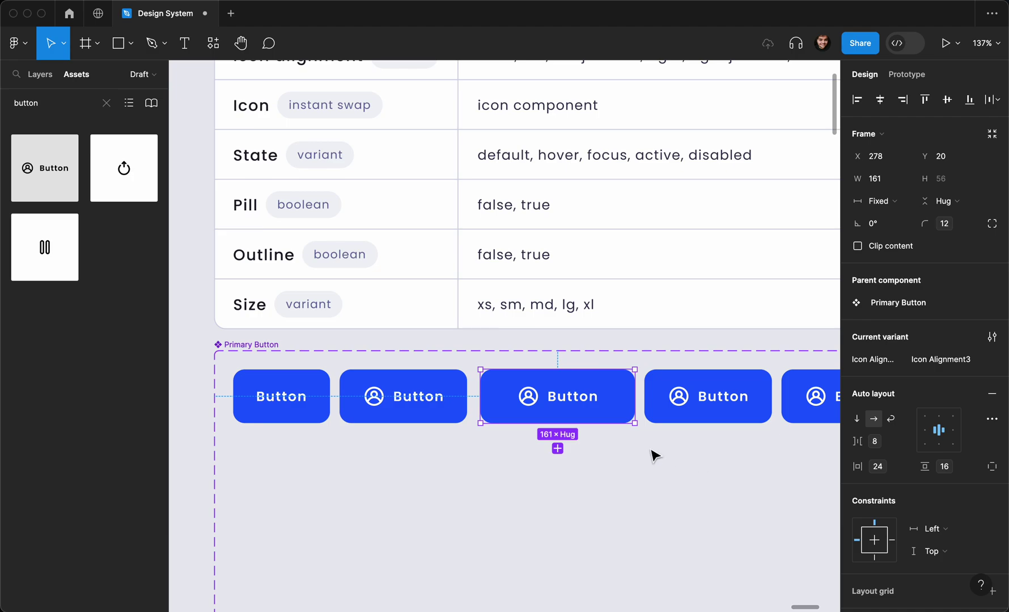
pyautogui.press('super+alt+shift+r')
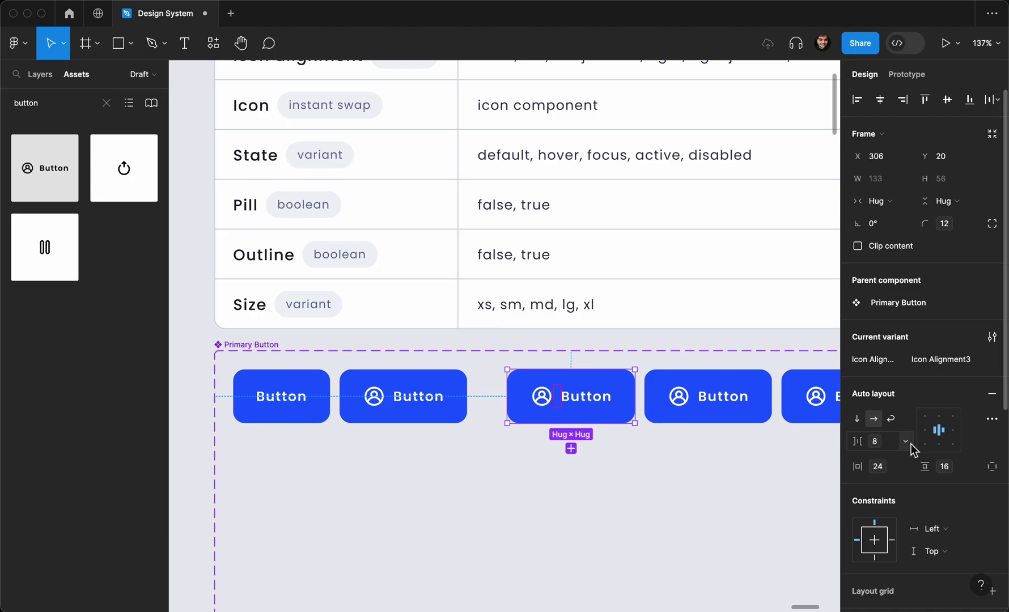
# Step: Set the third variant's item spacing to Auto and move the variant next to the second one at X 274
pyautogui.click(909, 443)
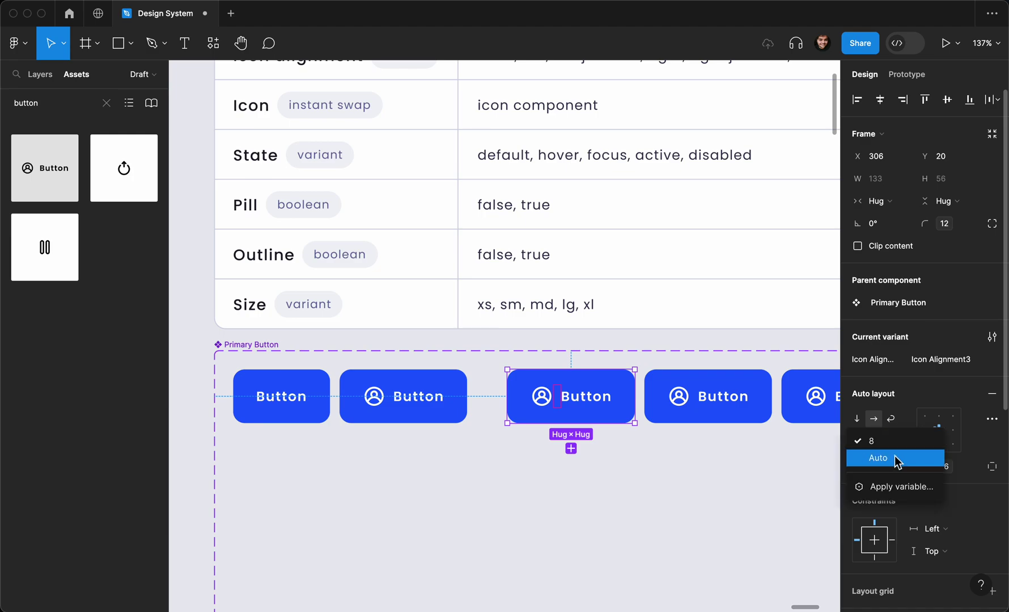
pyautogui.click(893, 458)
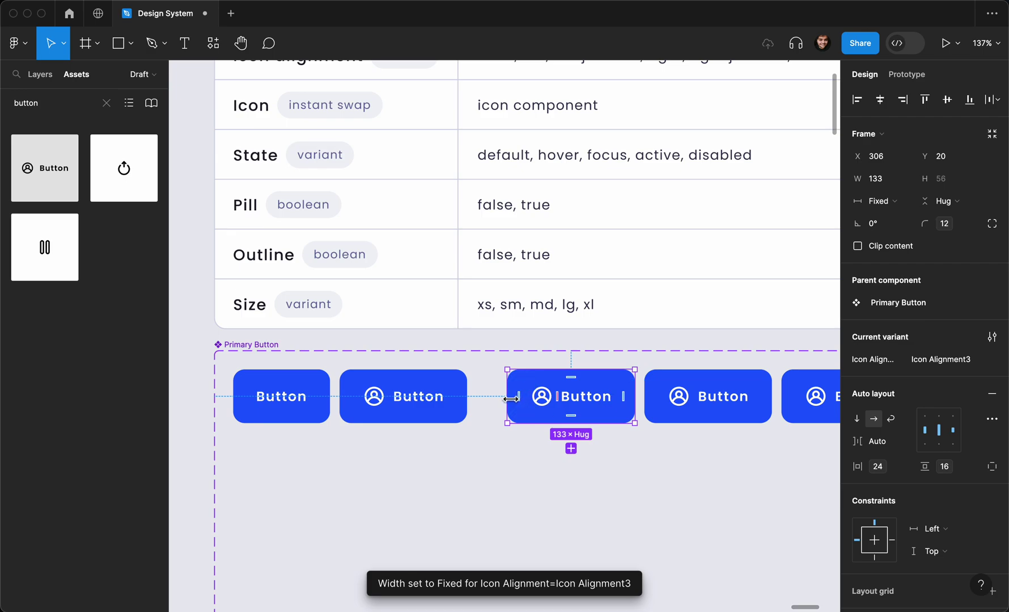
pyautogui.moveTo(479, 399); pyautogui.dragTo(513, 399)
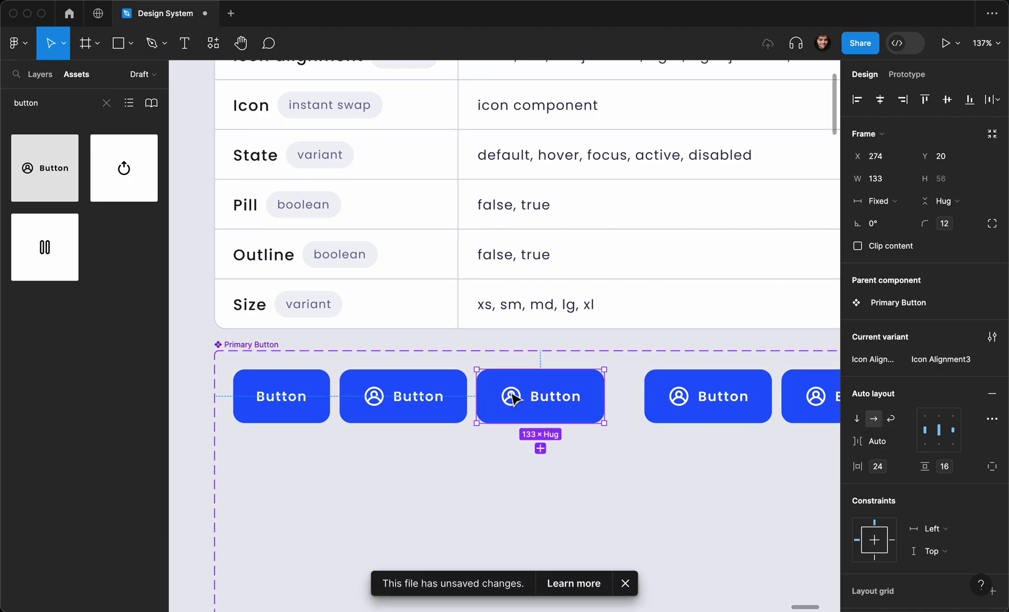
# Step: Set the Icon Alignment value of the first variant, the one without an icon, to none
pyautogui.hscroll(2, 629, 397)
pyautogui.click(634, 408)
pyautogui.hscroll(1, 634, 408)
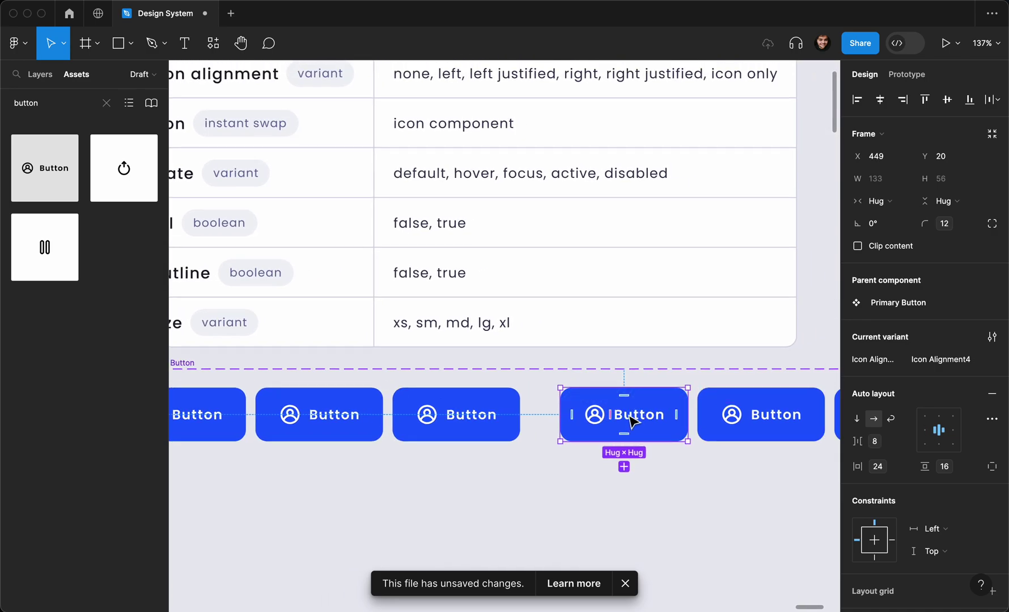
pyautogui.hscroll(-6, 462, 435)
pyautogui.click(551, 417)
pyautogui.hscroll(2, 552, 416)
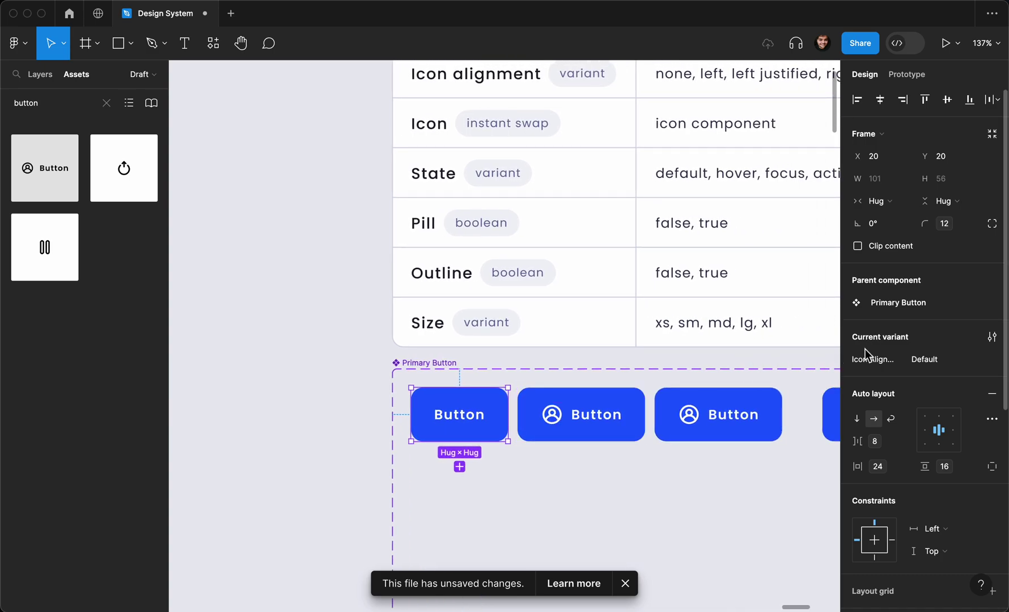
pyautogui.press('BackSpace')
pyautogui.write('non')
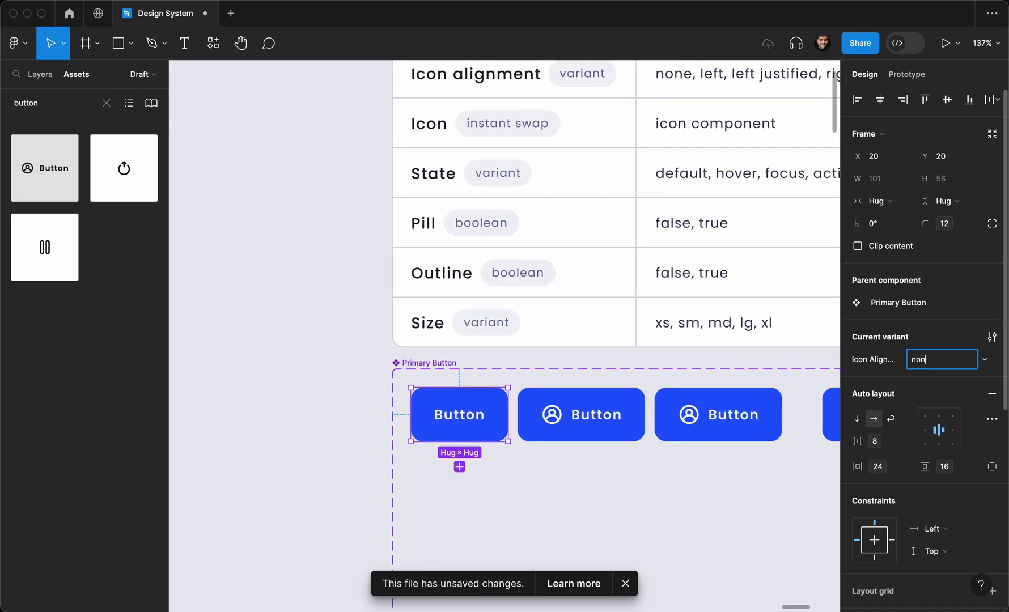
pyautogui.write('e')
pyautogui.press('Return')
# Step: Set the Icon Alignment value of the second button variant to left
pyautogui.click(637, 417)
pyautogui.click(950, 364)
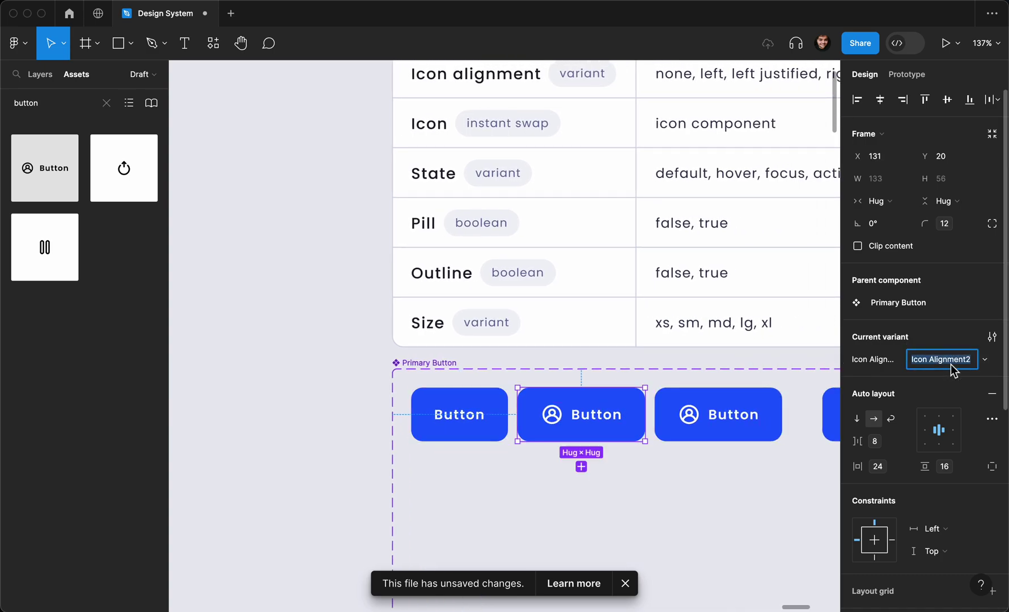
pyautogui.write('left')
pyautogui.press('Return')
# Step: Set the Icon Alignment value of the third button variant to left justified and deselect it
pyautogui.click(775, 406)
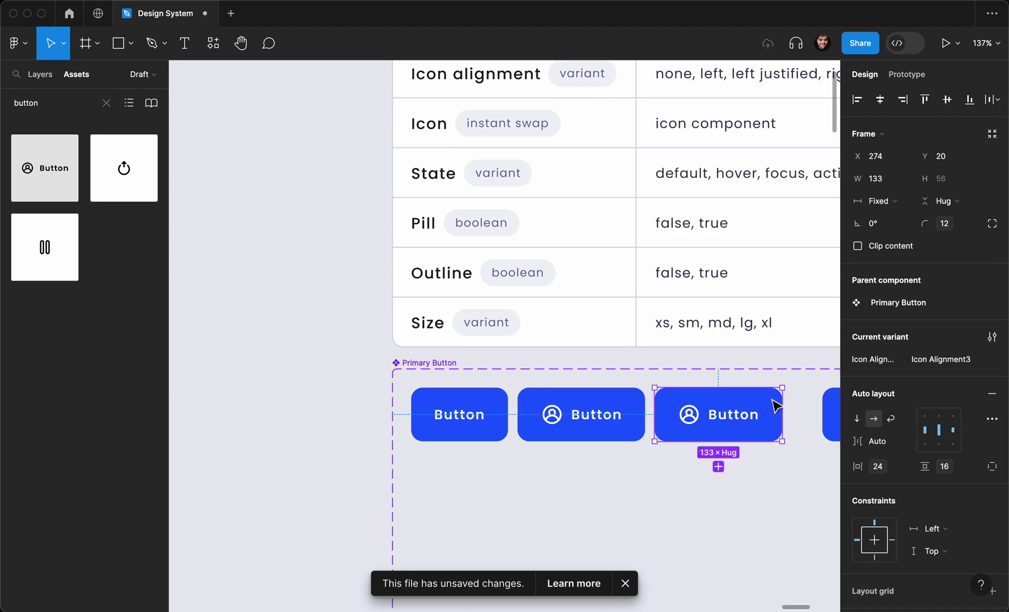
pyautogui.click(940, 359)
pyautogui.write('left jus')
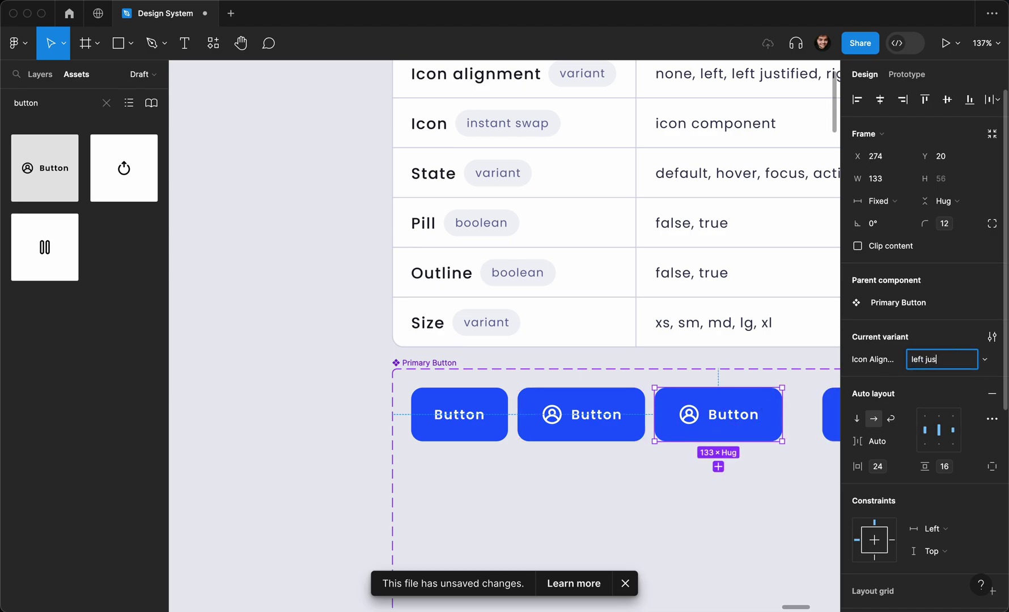
pyautogui.write('tified')
pyautogui.press('Return')
pyautogui.click(782, 535)
# Step: Reorder the fourth button variant so its label comes before the icon
pyautogui.hscroll(10, 782, 535)
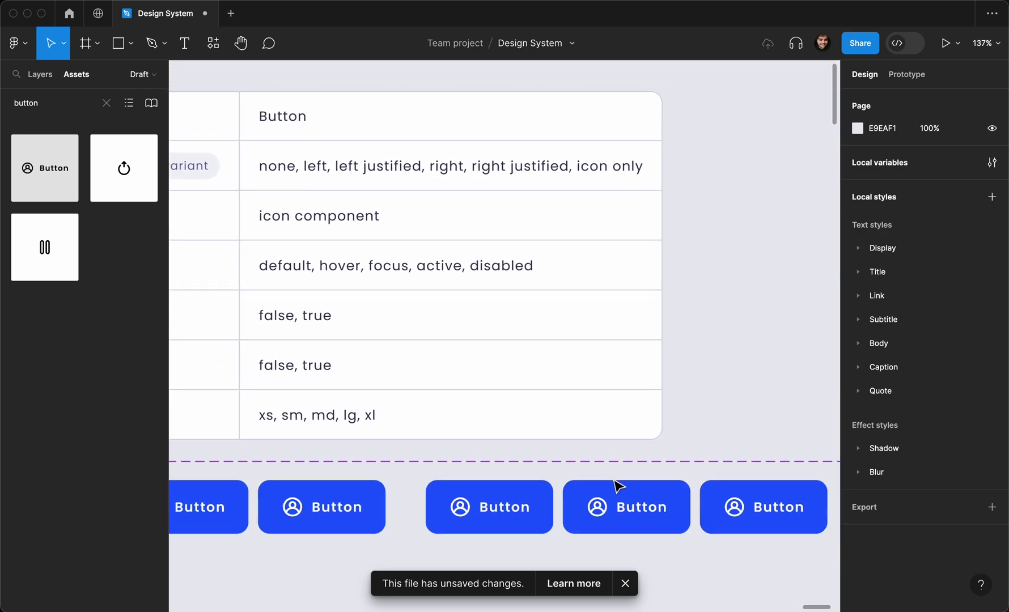
pyautogui.click(513, 506)
pyautogui.scroll(5, 508, 504)
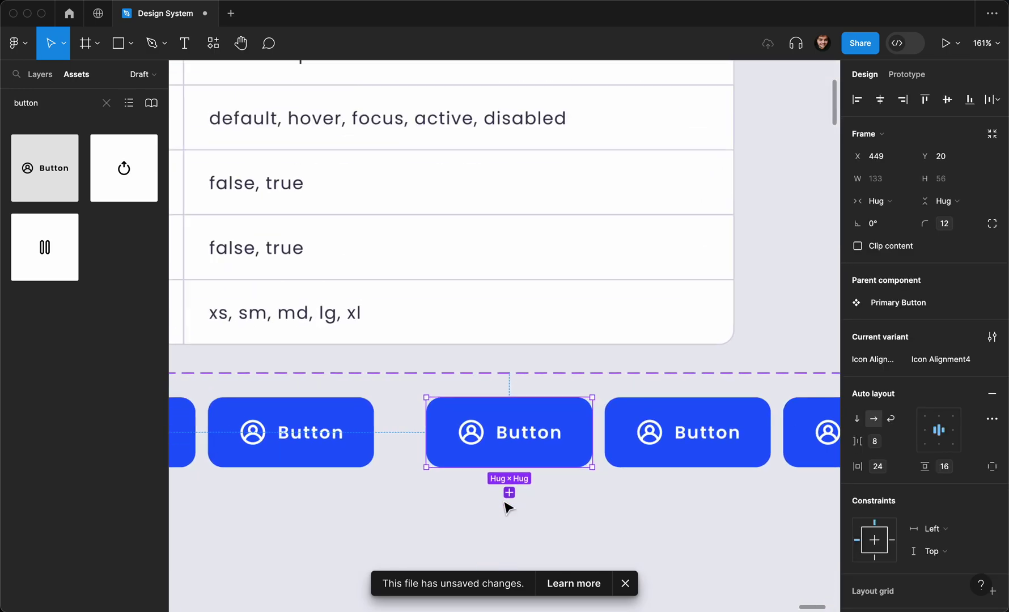
pyautogui.doubleClick(533, 442)
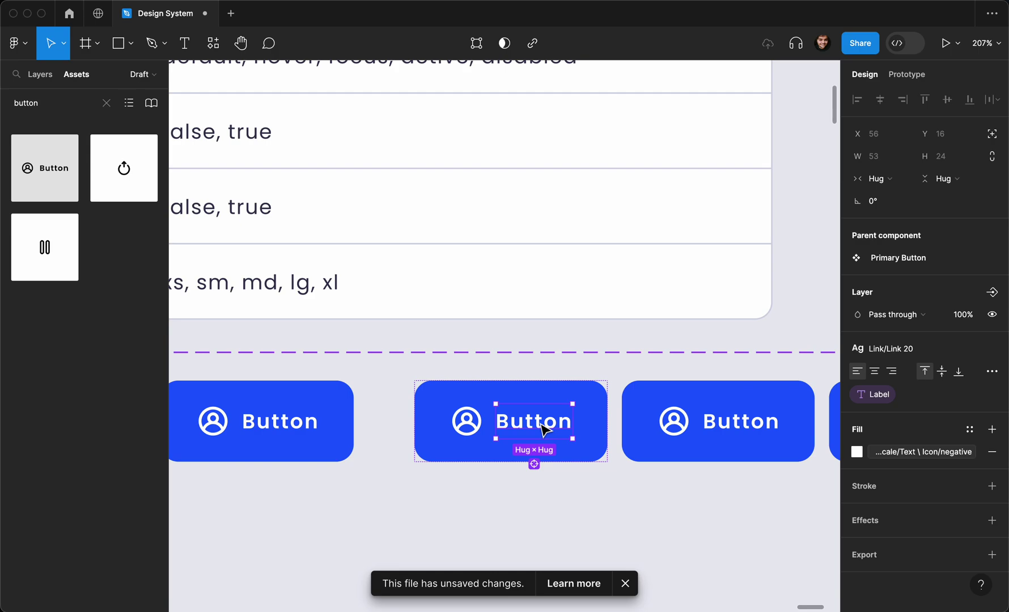
pyautogui.press('Left')
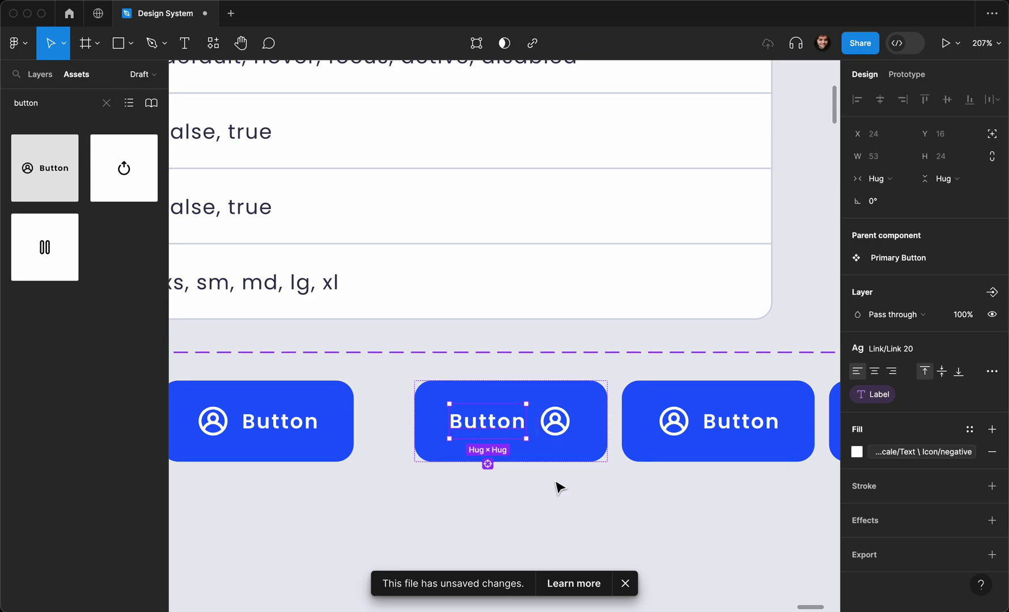
# Step: Set the Icon Alignment value of the fourth button variant to right
pyautogui.click(570, 437)
pyautogui.click(935, 363)
pyautogui.write('right')
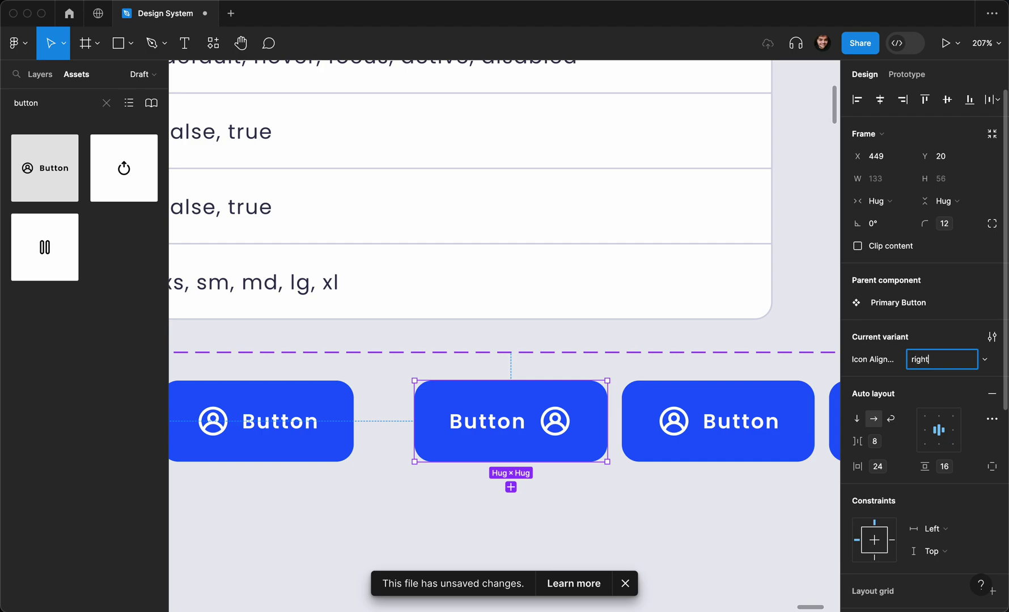
pyautogui.press('Return')
# Step: Reorder the fifth button variant so its label comes before the icon
pyautogui.click(740, 427)
pyautogui.click(739, 426)
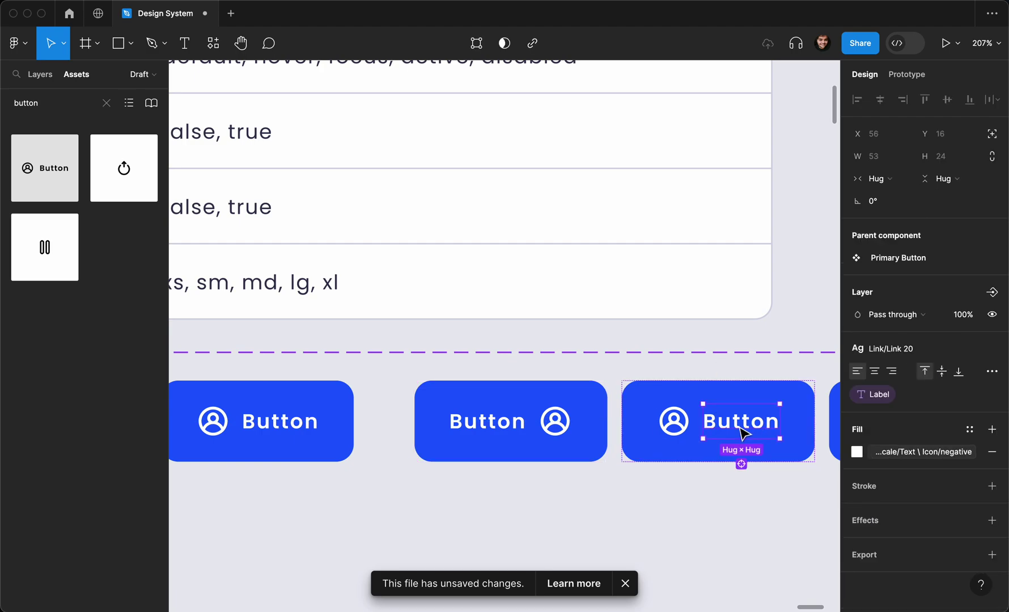
pyautogui.hscroll(3, 708, 482)
pyautogui.click(646, 540)
pyautogui.click(669, 456)
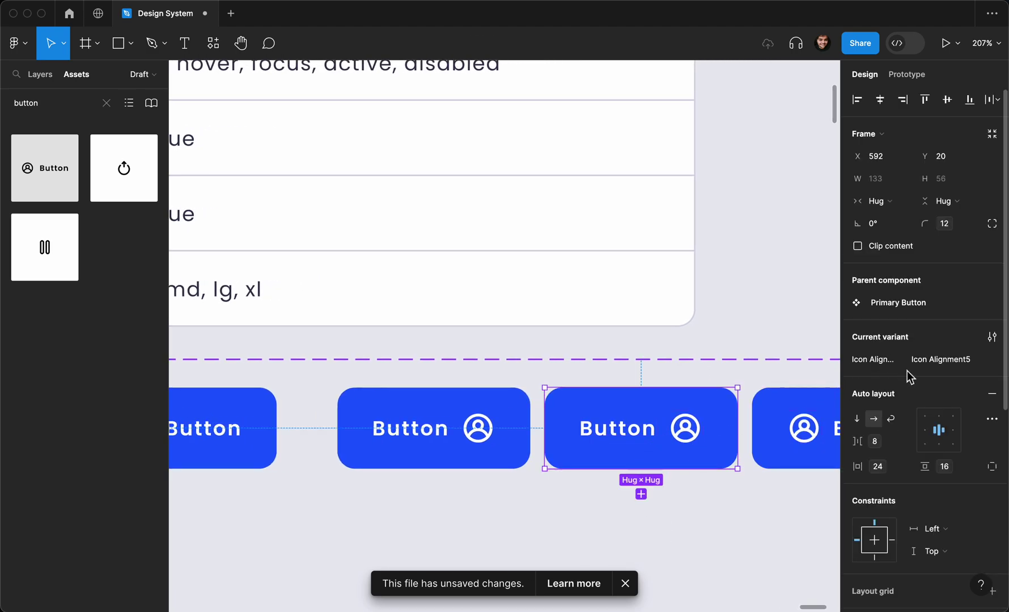
# Step: Set the fifth button variant's Icon Alignment value to right justified and its auto layout item spacing to Auto
pyautogui.click(933, 362)
pyautogui.write('right just')
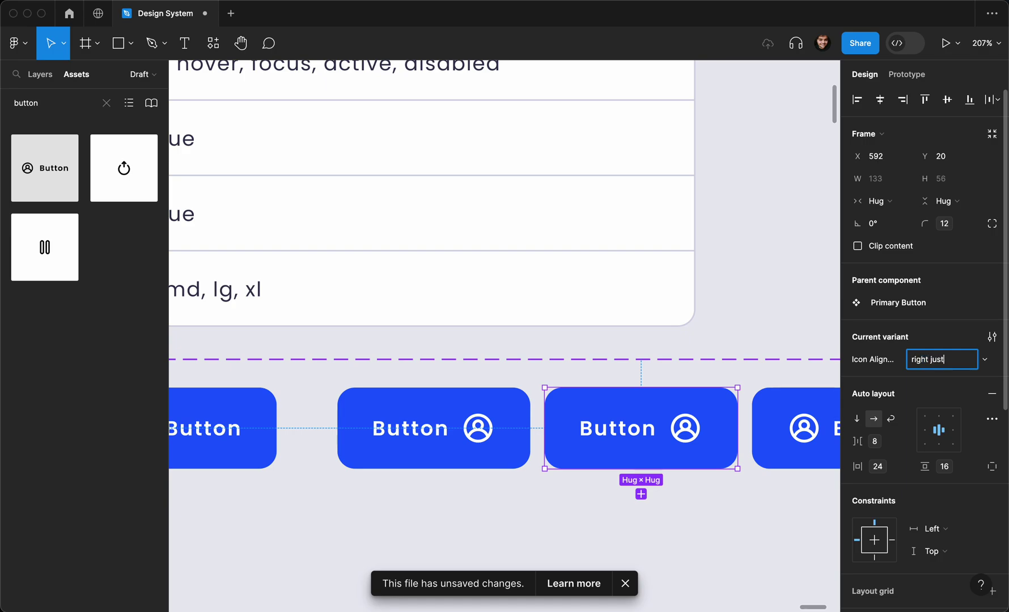
pyautogui.write('ified')
pyautogui.click(907, 444)
pyautogui.click(907, 458)
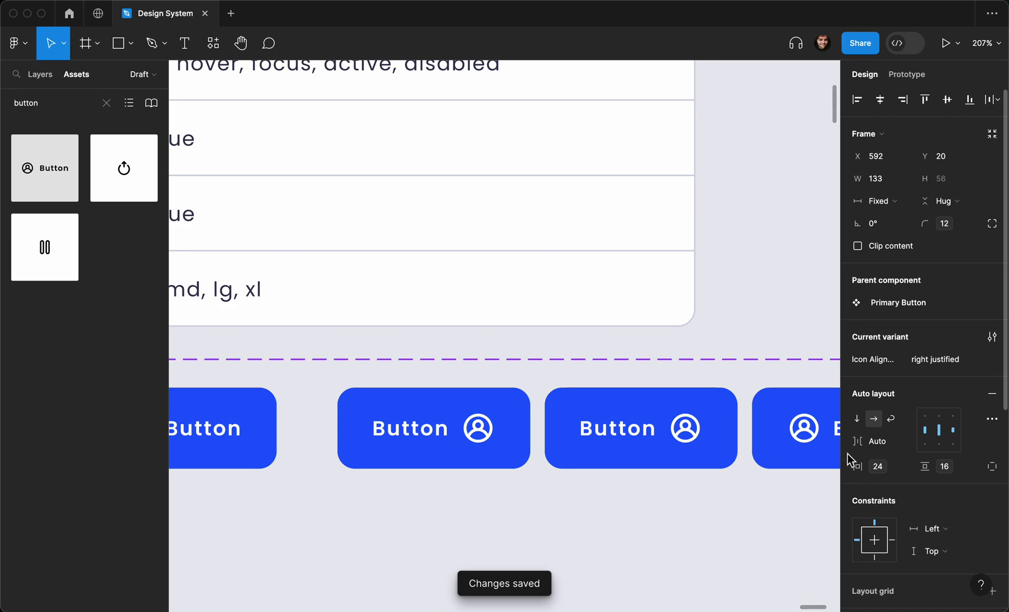
pyautogui.moveTo(741, 433); pyautogui.dragTo(760, 444)
# Step: Delete the text label from the sixth button variant, leaving only its icon
pyautogui.hscroll(5, 737, 451)
pyautogui.hscroll(3, 528, 450)
pyautogui.hscroll(-2, 527, 447)
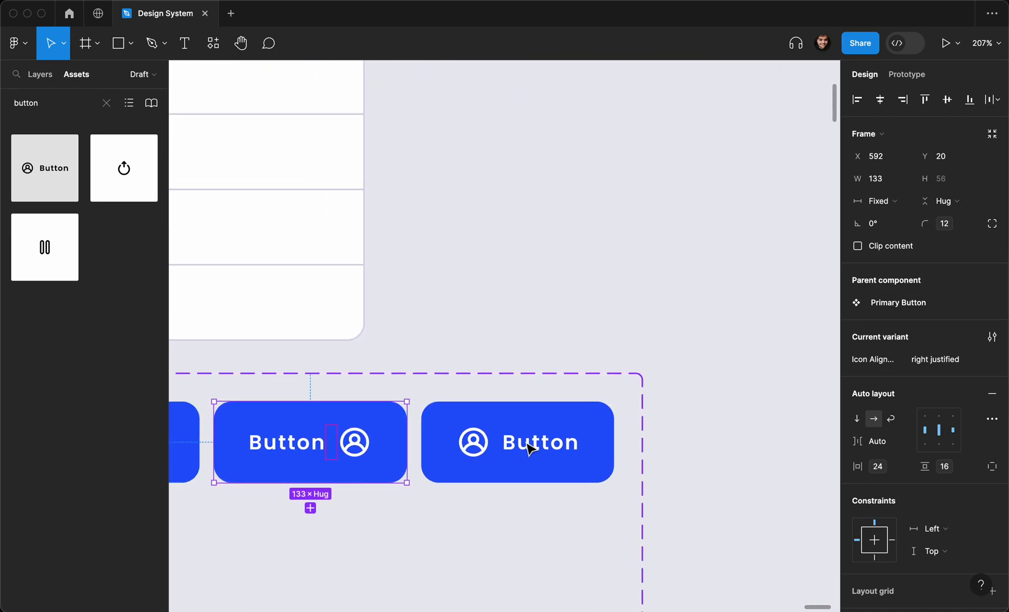
pyautogui.doubleClick(550, 447)
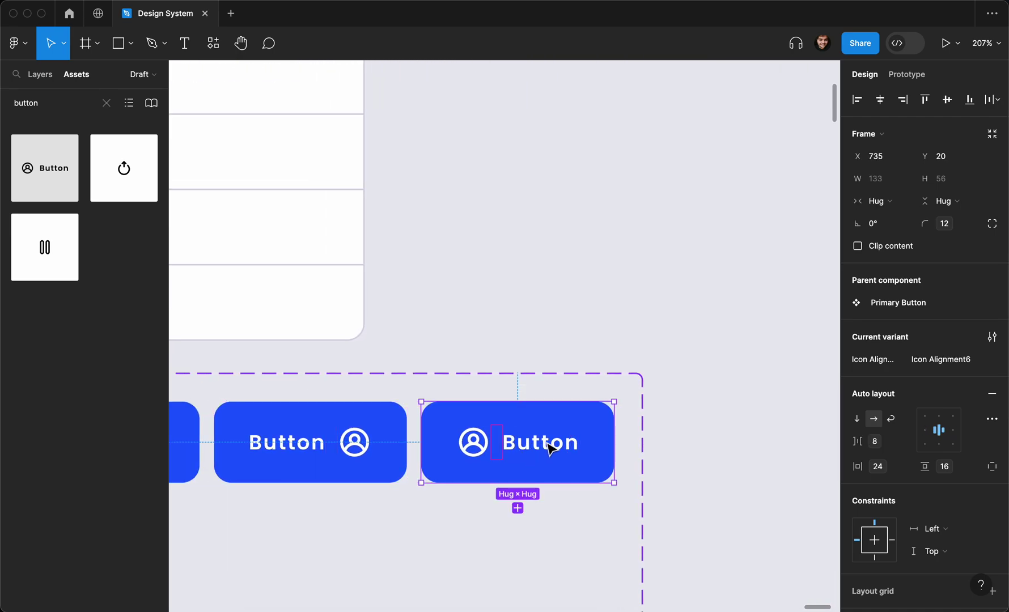
pyautogui.press('Delete')
# Step: Apply the lg (16) spacing variable to the sixth button variant's horizontal padding
pyautogui.click(506, 462)
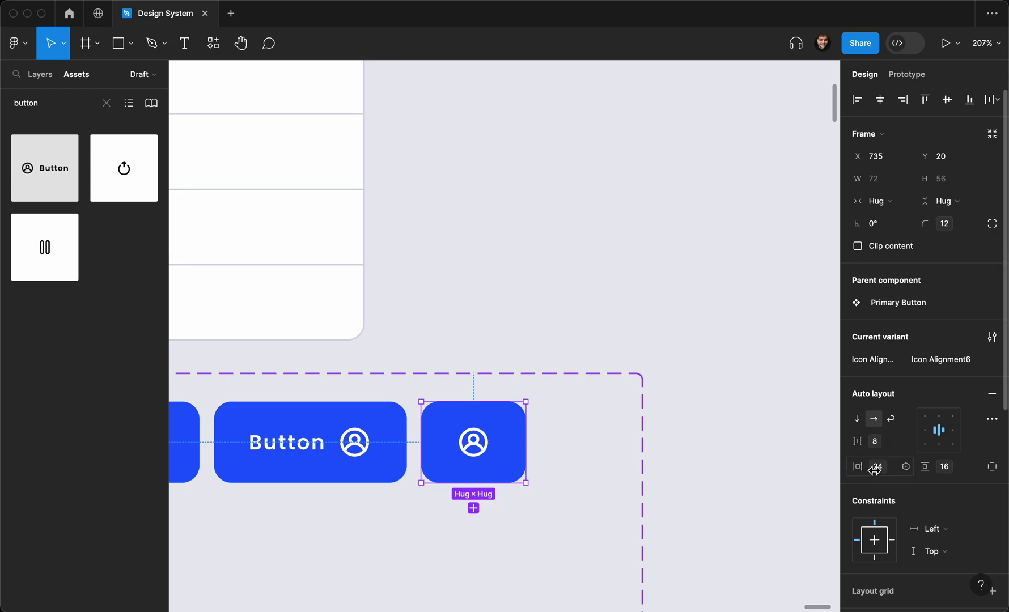
pyautogui.click(907, 466)
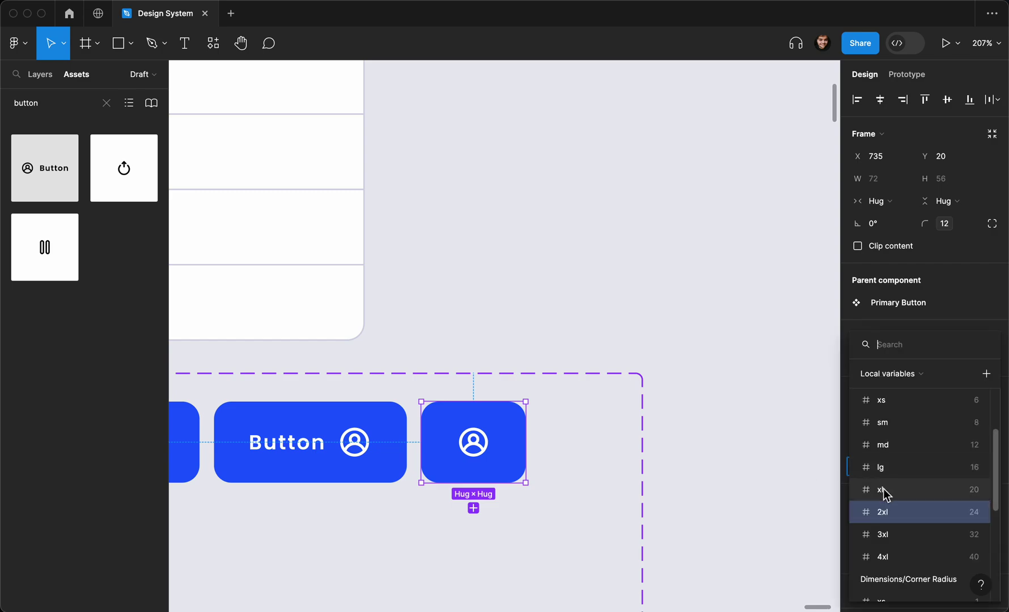
pyautogui.click(904, 467)
pyautogui.scroll(-5, 532, 528)
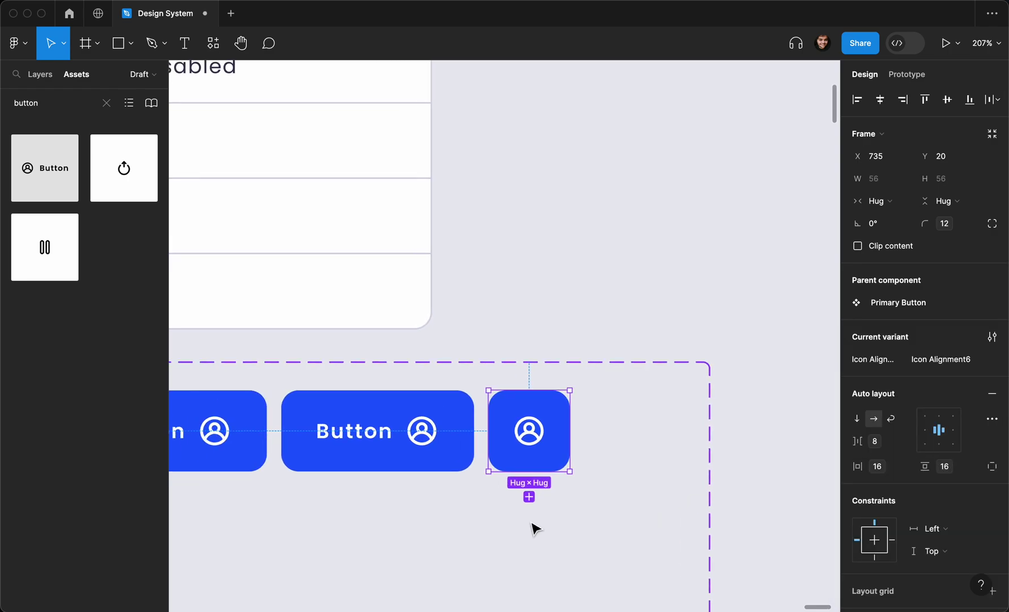
# Step: Set the Icon Alignment value of the sixth button variant to icon only
pyautogui.click(942, 363)
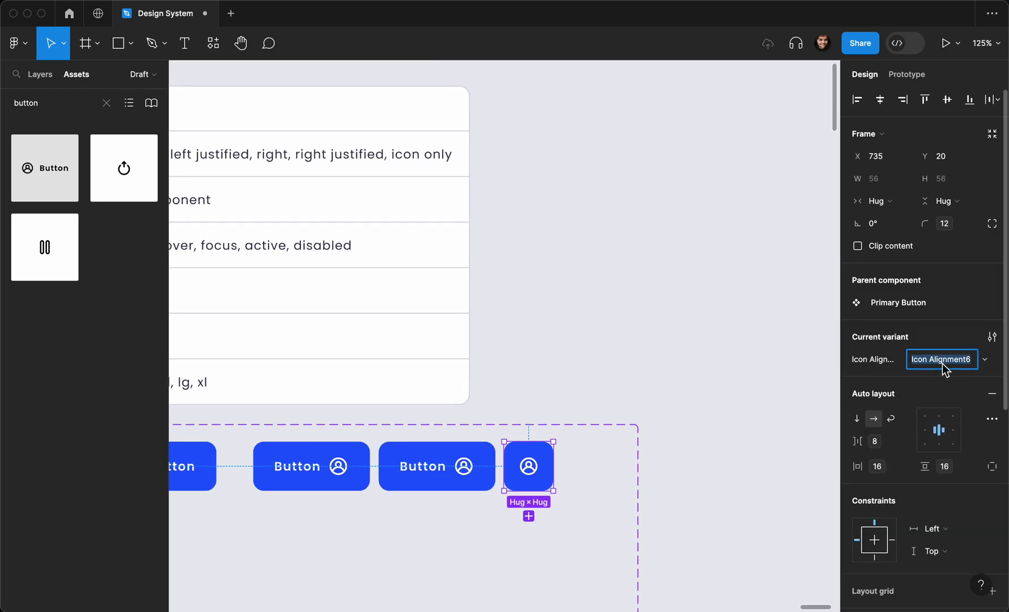
pyautogui.press('BackSpace')
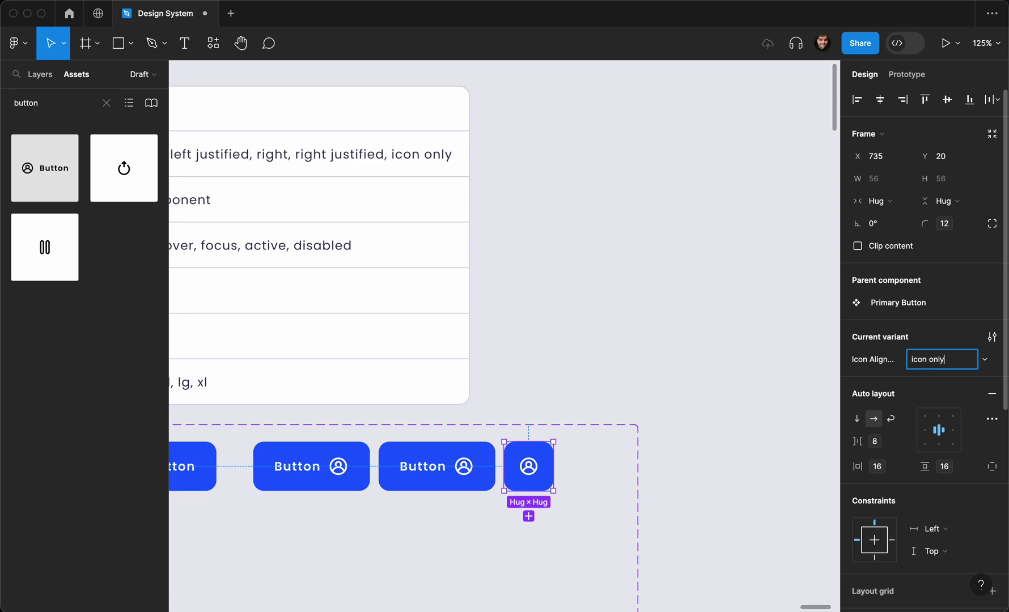
pyautogui.write('icon only')
pyautogui.press('Return')
# Step: Move the last three button variants together toward the third one, leaving a gap of 10 between them
pyautogui.scroll(-4, 579, 511)
pyautogui.hscroll(-2, 466, 522)
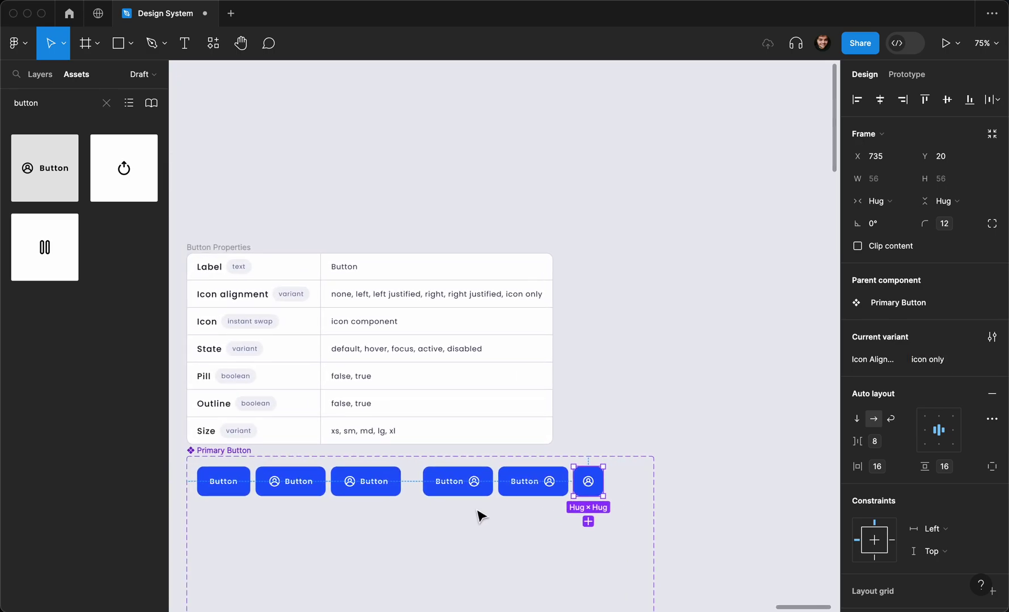
pyautogui.click(476, 483)
pyautogui.keyDown('shift'); pyautogui.click(532, 481); pyautogui.keyUp('shift')
pyautogui.keyDown('shift'); pyautogui.click(588, 481); pyautogui.keyUp('shift')
pyautogui.moveTo(587, 481); pyautogui.dragTo(576, 483)
pyautogui.scroll(-1, 468, 535)
pyautogui.hscroll(-1, 468, 535)
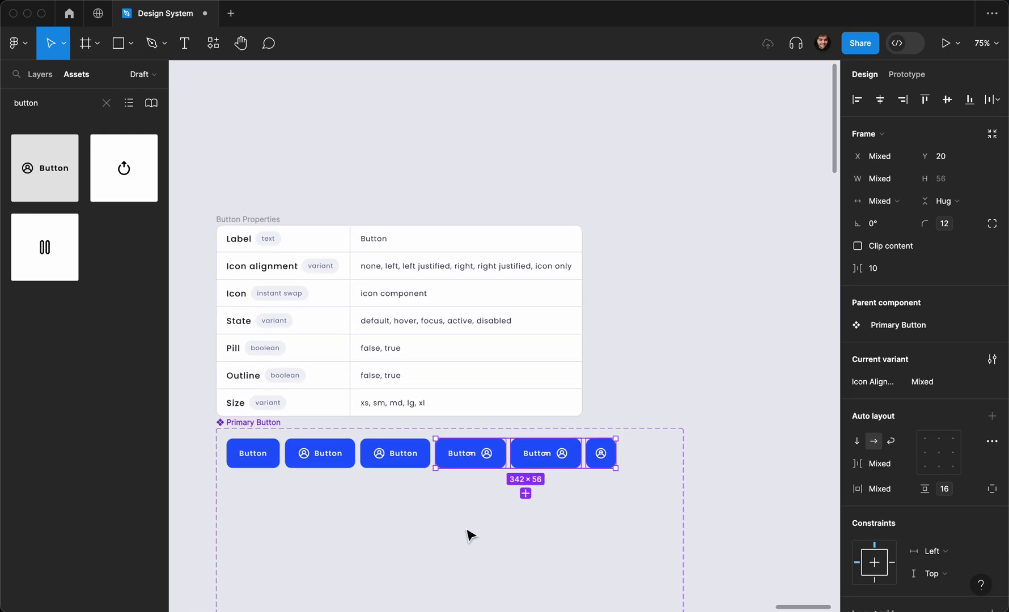
pyautogui.hscroll(-1, 468, 534)
pyautogui.scroll(2, 468, 533)
pyautogui.rightClick(464, 534)
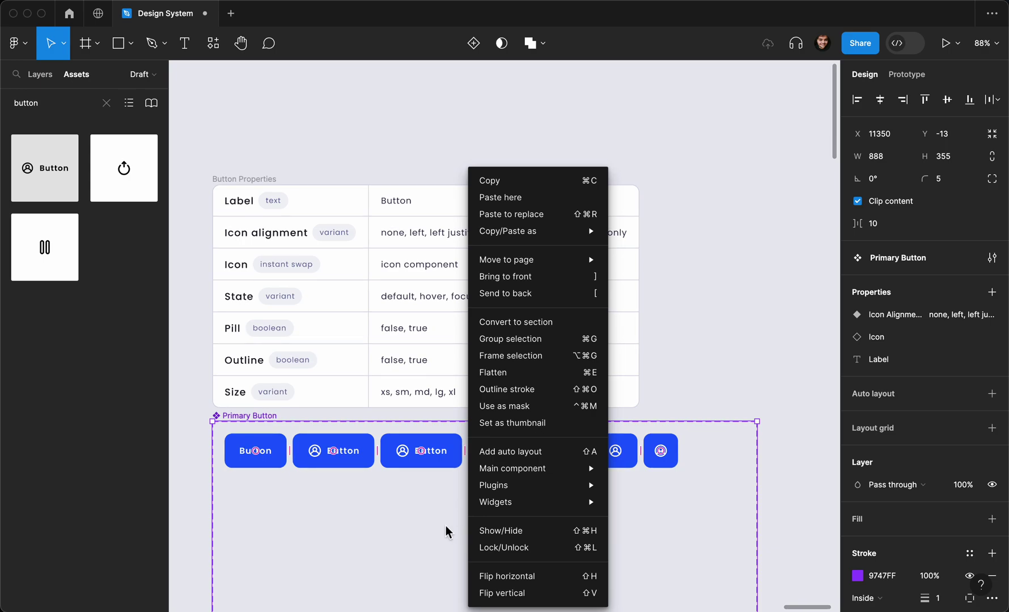
pyautogui.click(446, 531)
pyautogui.scroll(-1, 443, 531)
pyautogui.hscroll(-1, 443, 531)
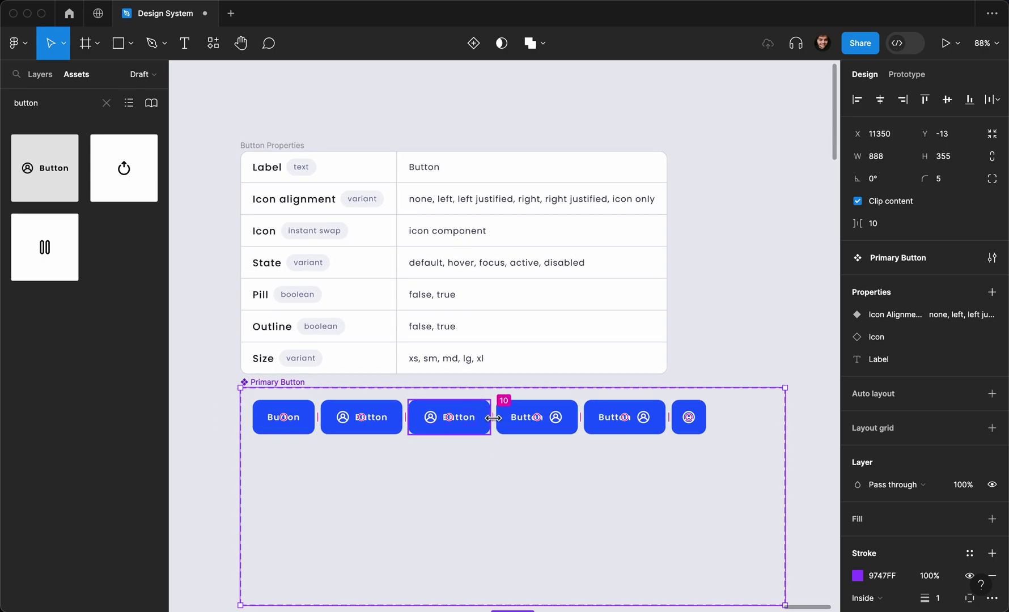
pyautogui.click(374, 459)
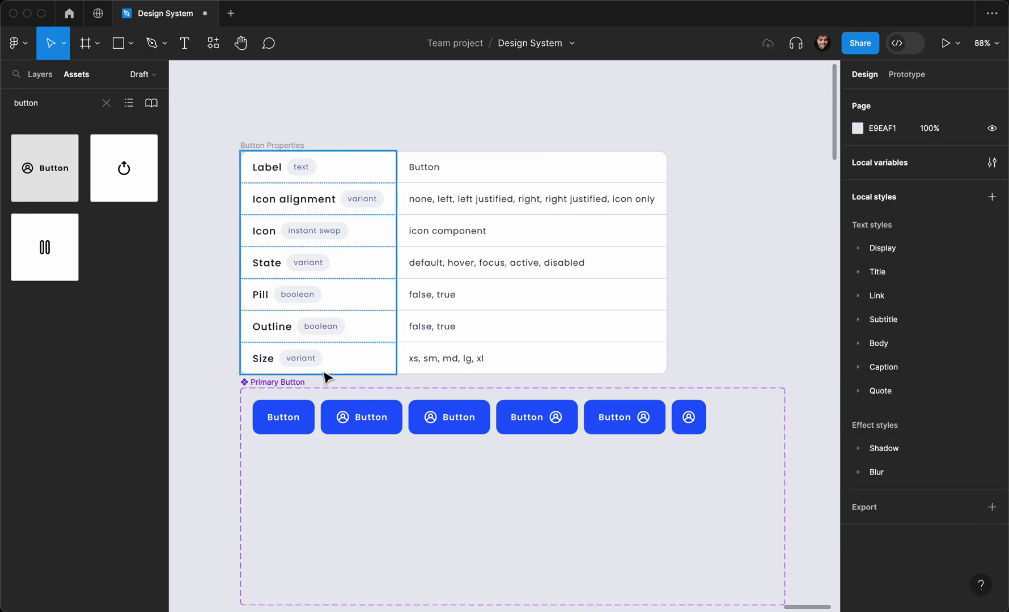